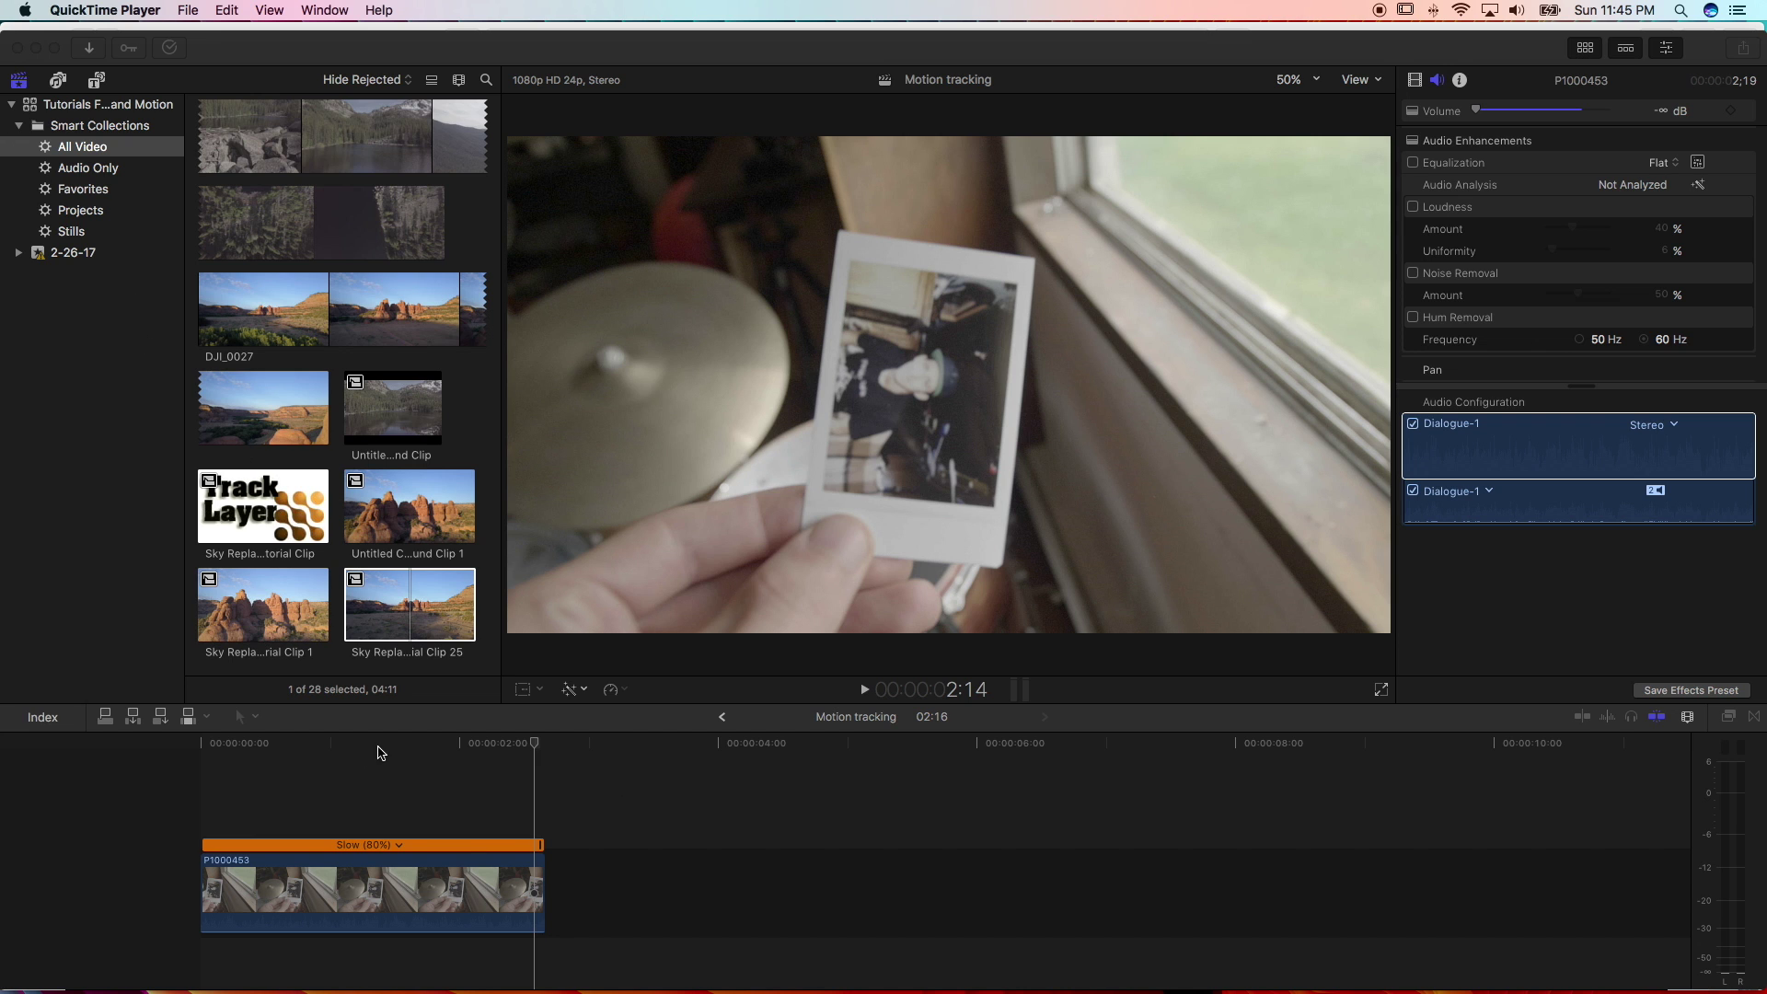
# Bring Final Cut Pro forward, preview the slowed P1000453 clip to its end, and select it
pyautogui.click(214, 750)
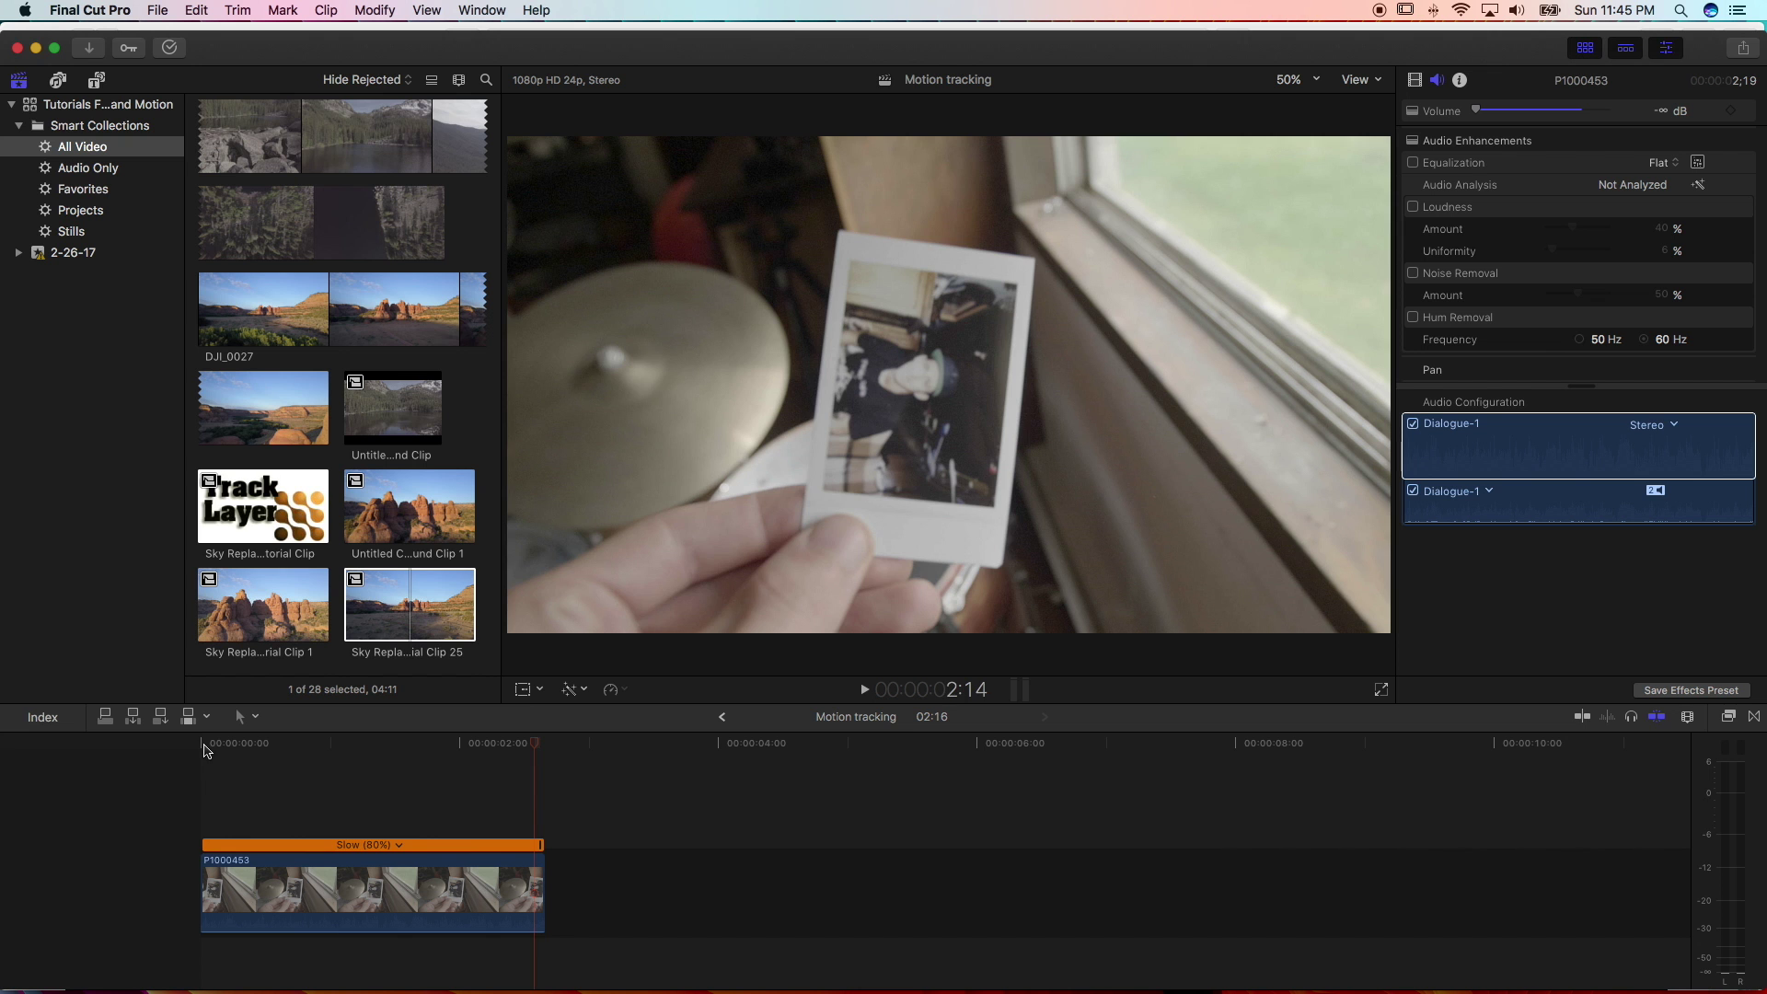
pyautogui.moveTo(207, 750)
pyautogui.mouseDown()
pyautogui.moveTo(546, 759)
pyautogui.moveTo(212, 747)
pyautogui.mouseUp()
pyautogui.press('c')
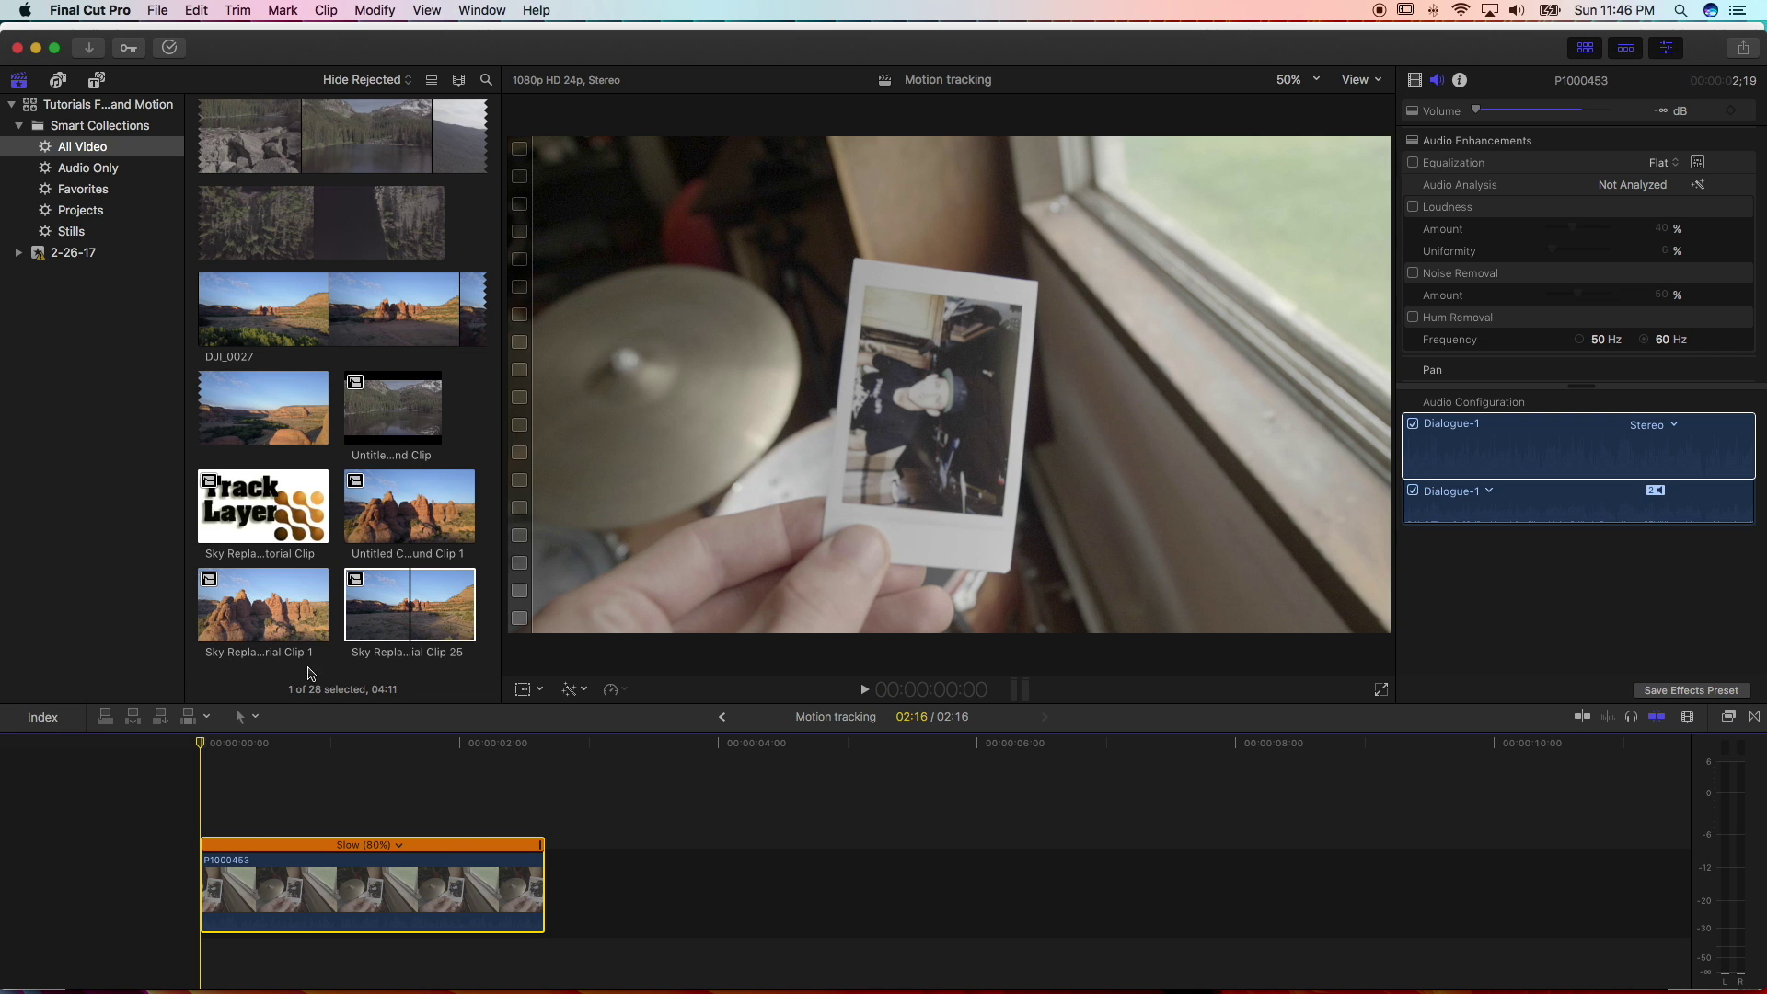
# Add the C2 TrackX Track Layer generator above P1000453, cut at 2:16, and delete the excess
pyautogui.click(97, 81)
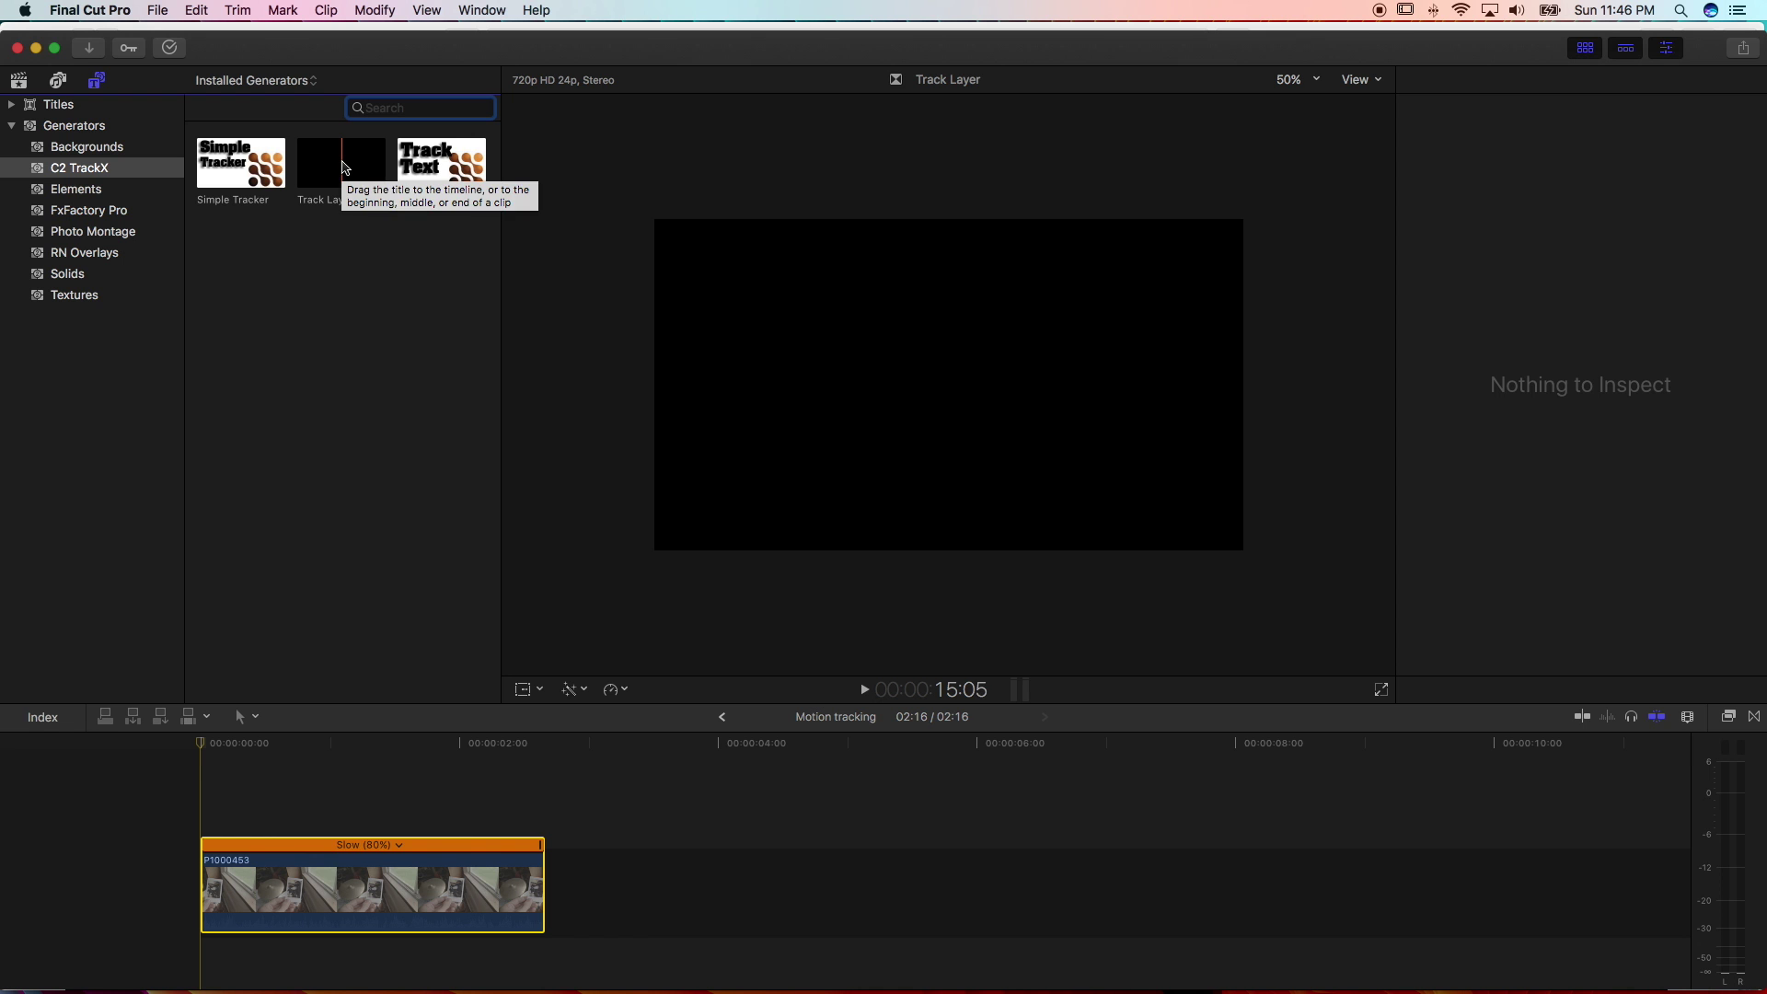
pyautogui.moveTo(343, 167); pyautogui.dragTo(230, 785)
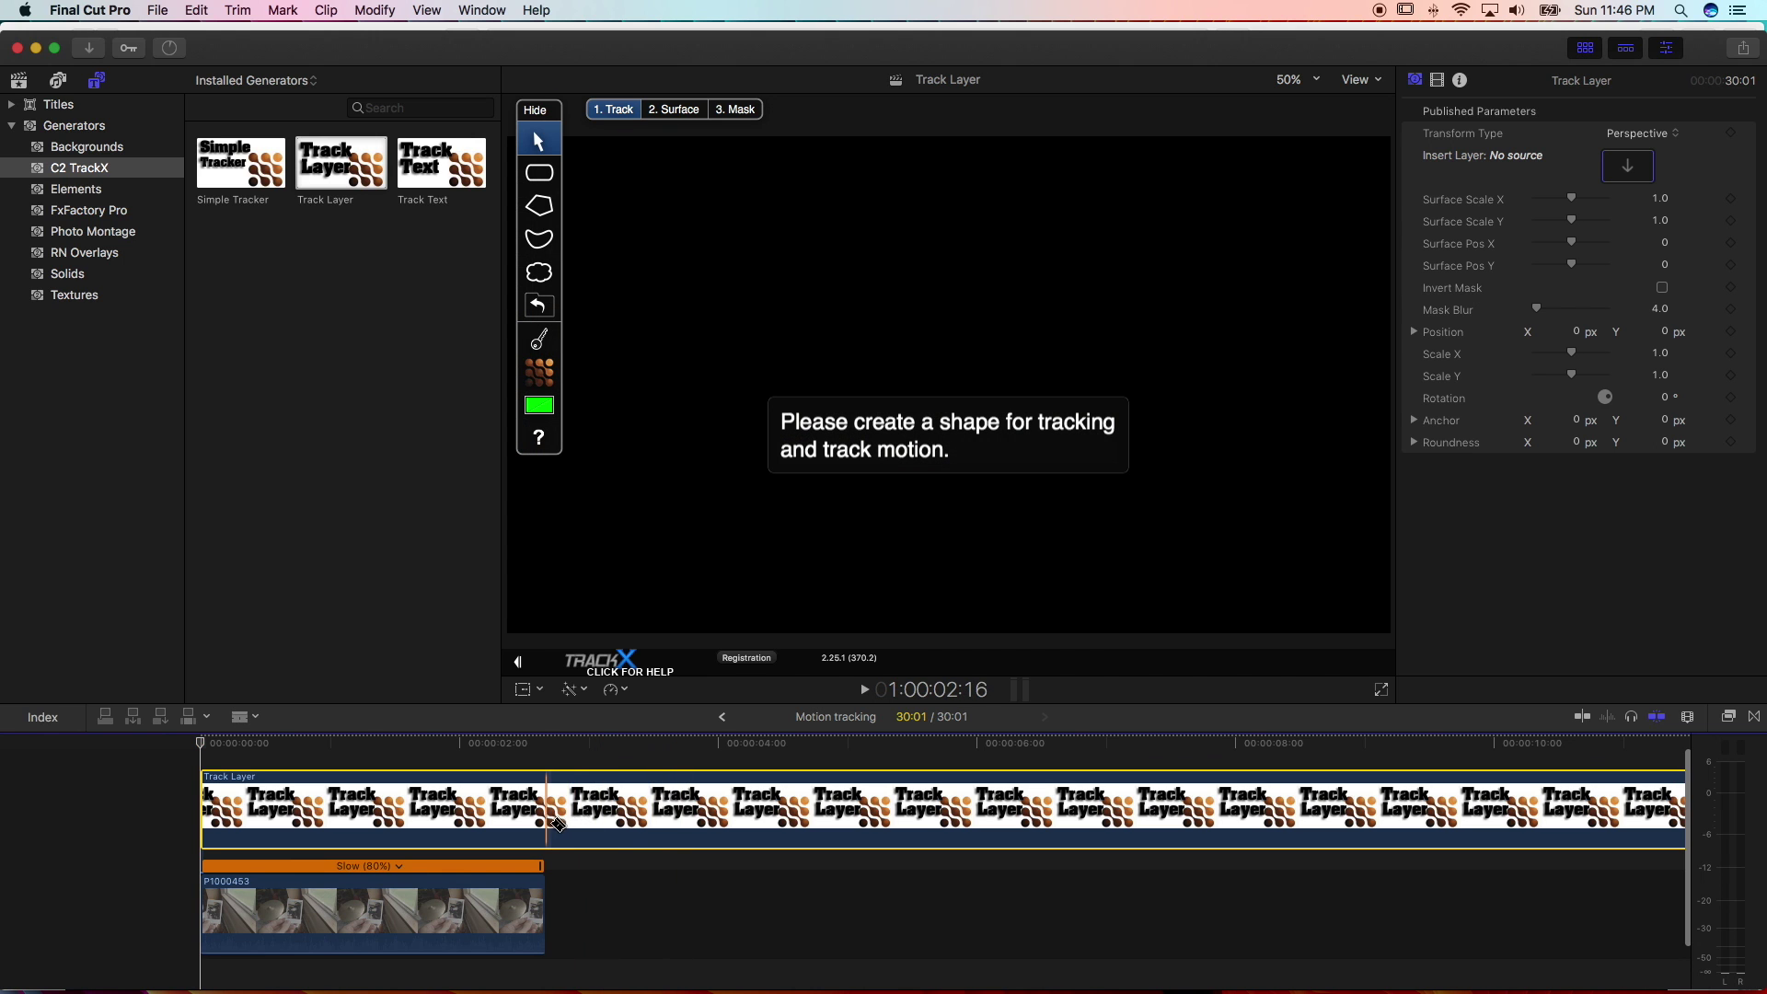
pyautogui.click(553, 824)
pyautogui.moveTo(553, 824); pyautogui.dragTo(589, 819)
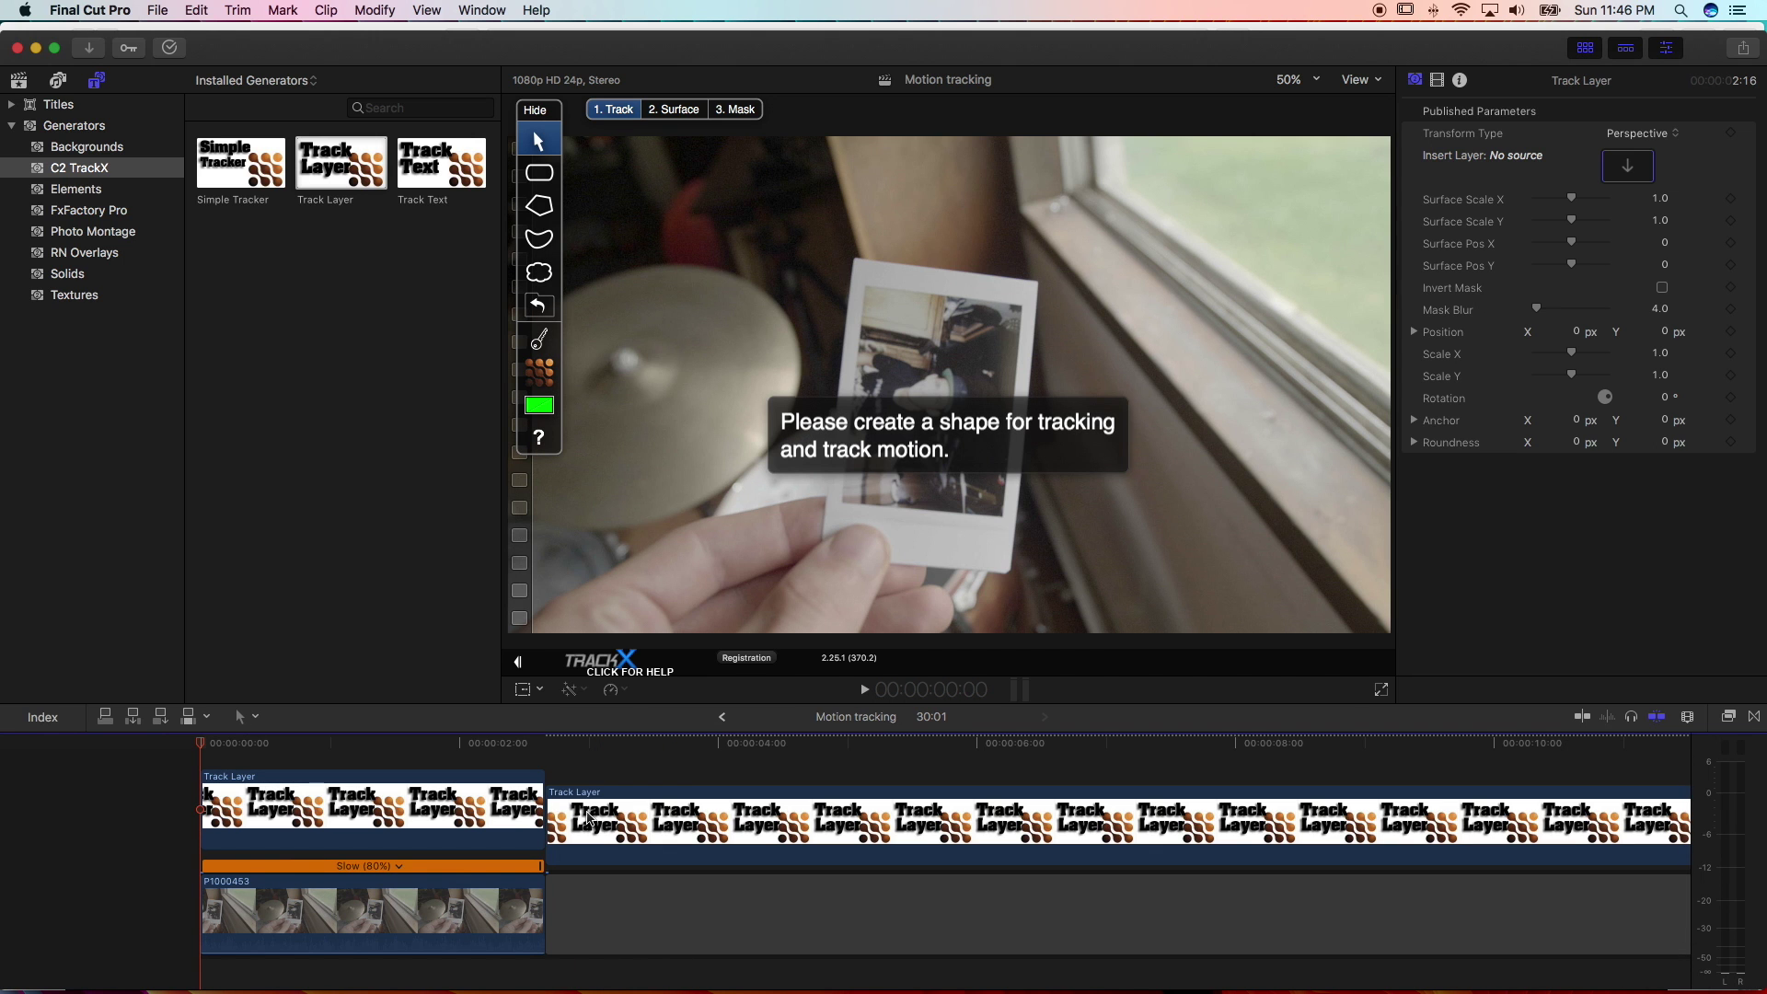
pyautogui.press('Delete')
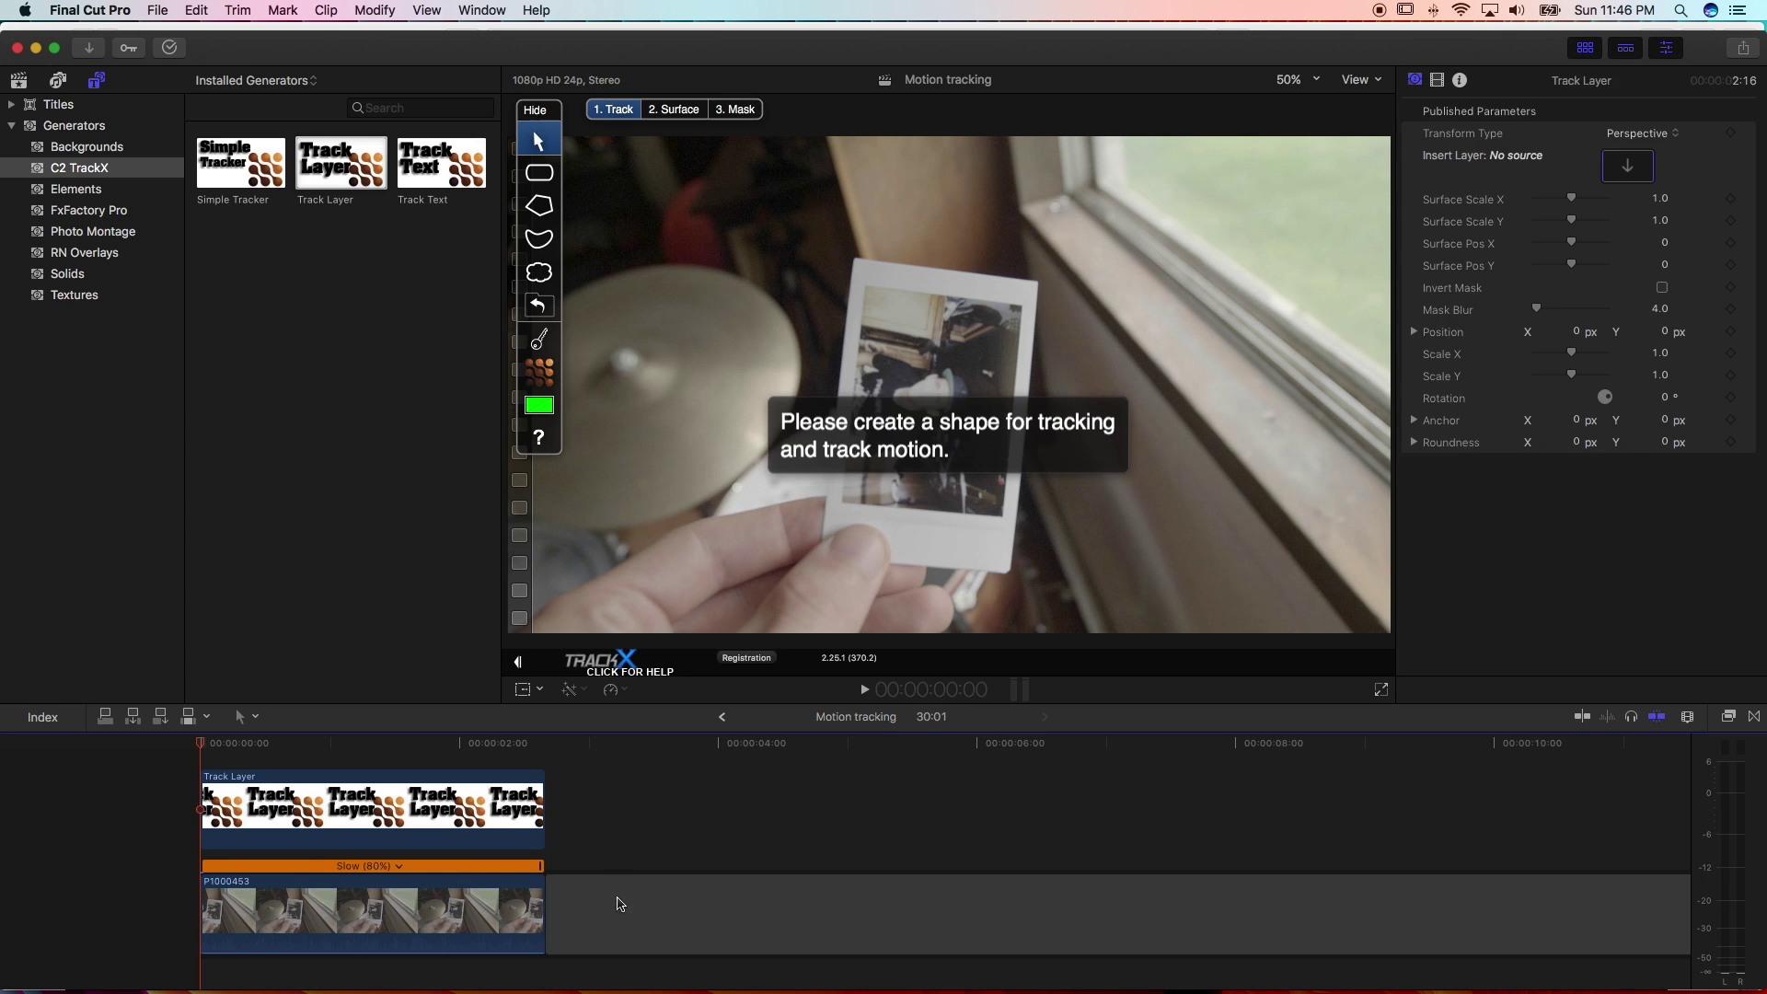
pyautogui.click(252, 891)
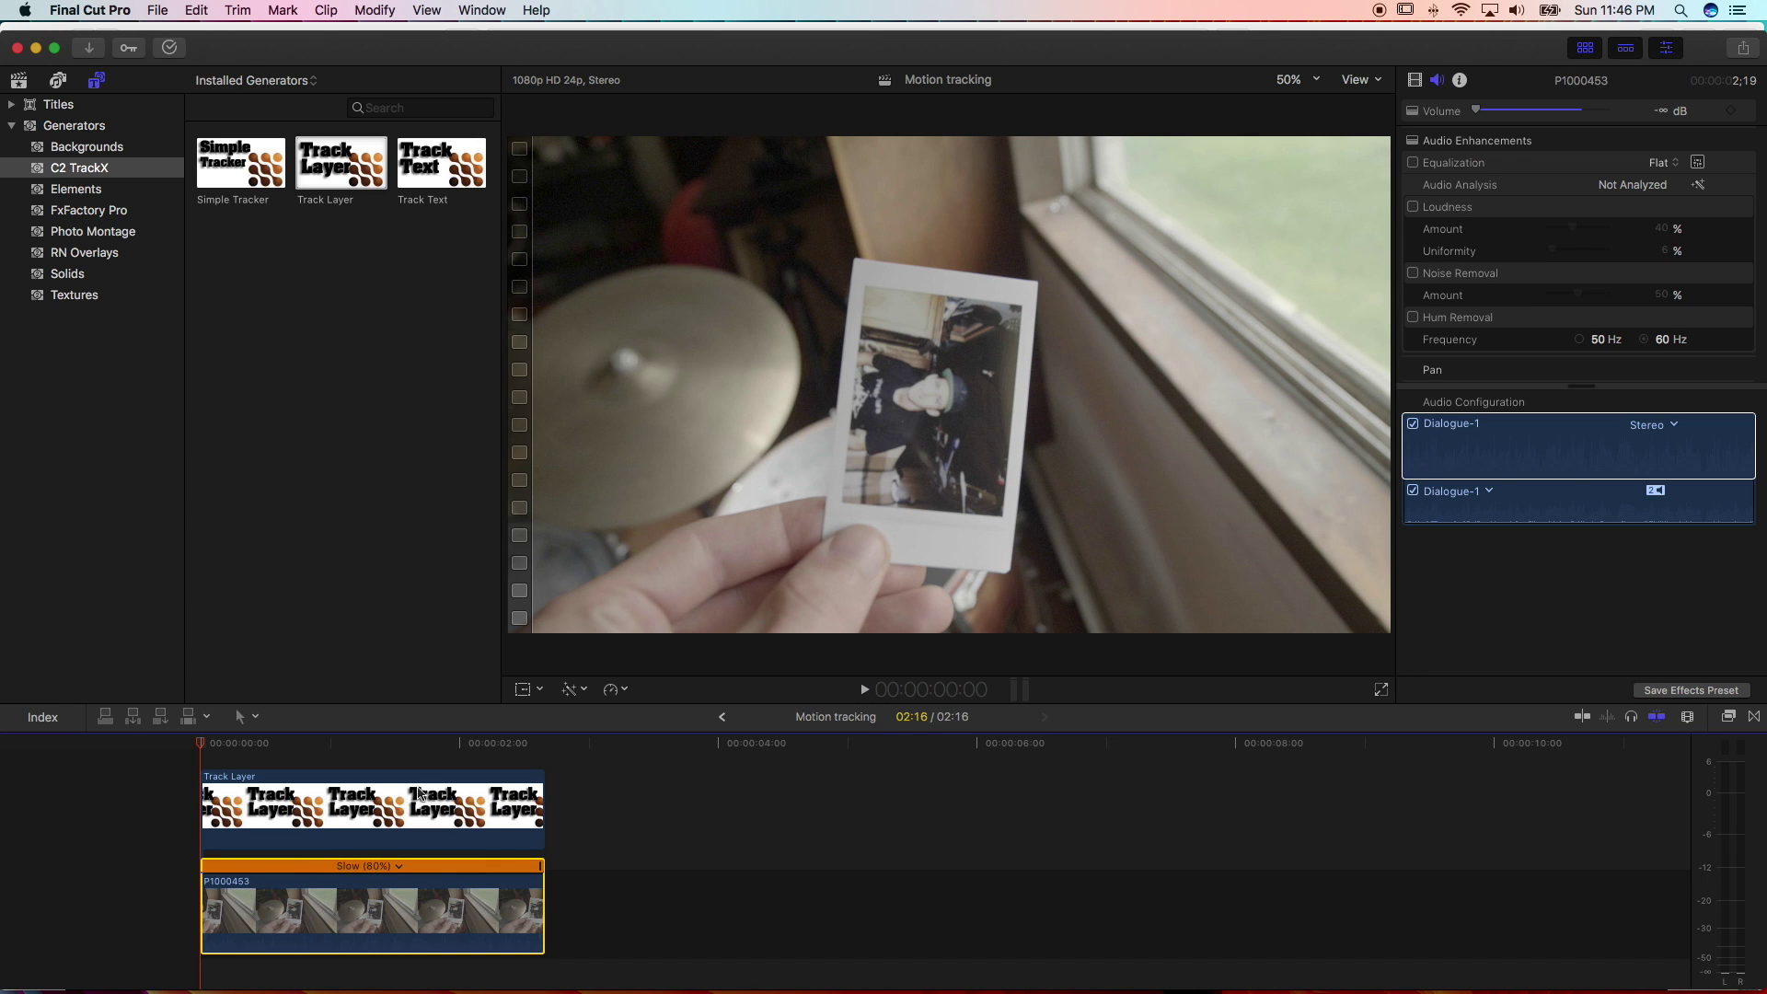
pyautogui.click(387, 791)
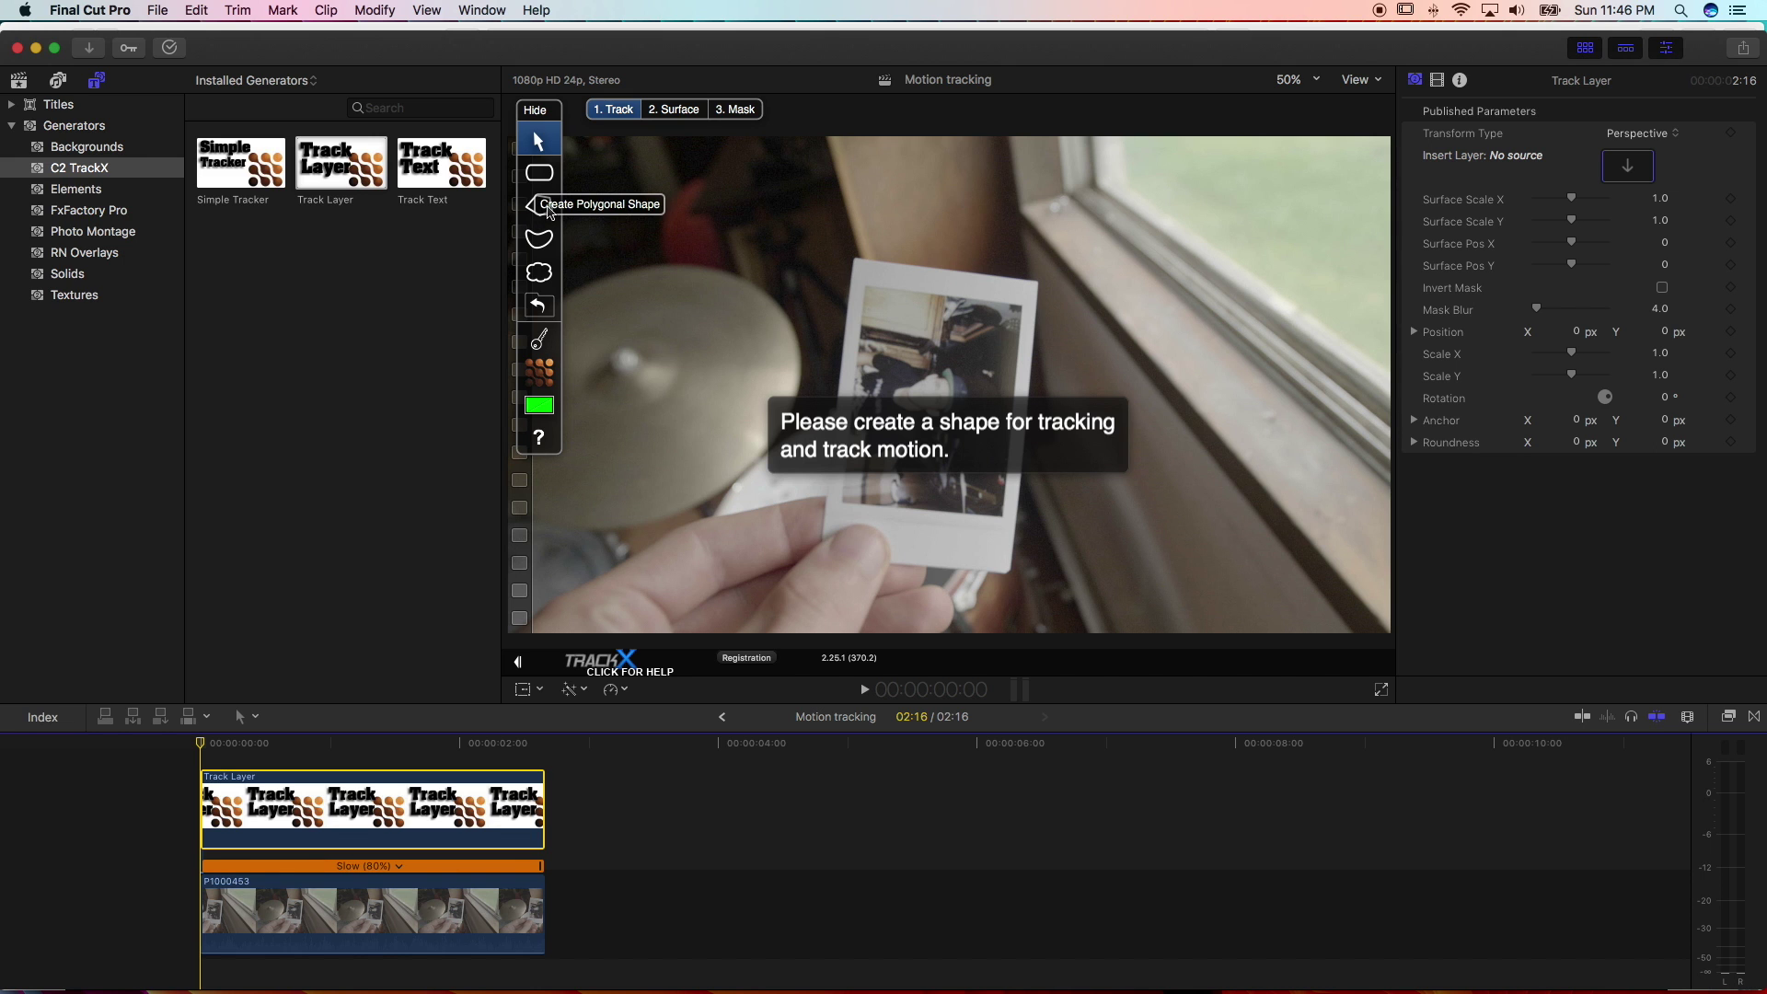
# Draw a polygon tracking shape on the Polaroid photo's corners and track it forward through the clip
pyautogui.click(537, 206)
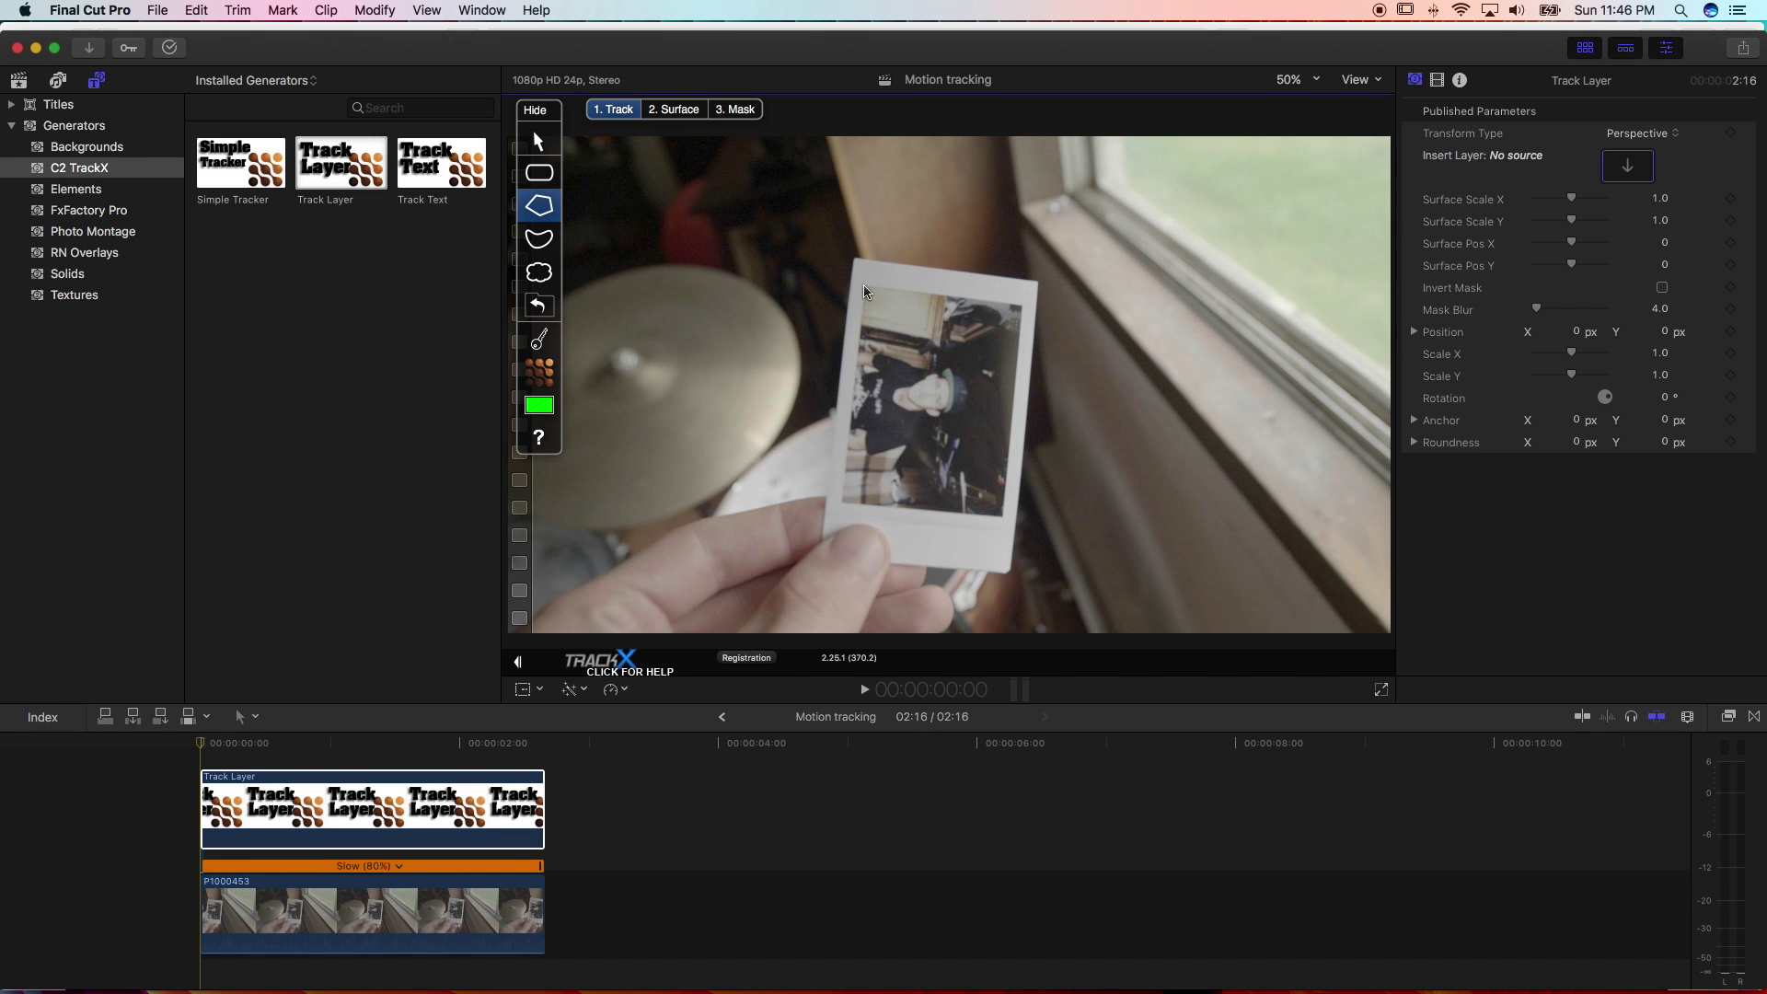
pyautogui.click(867, 289)
pyautogui.click(841, 505)
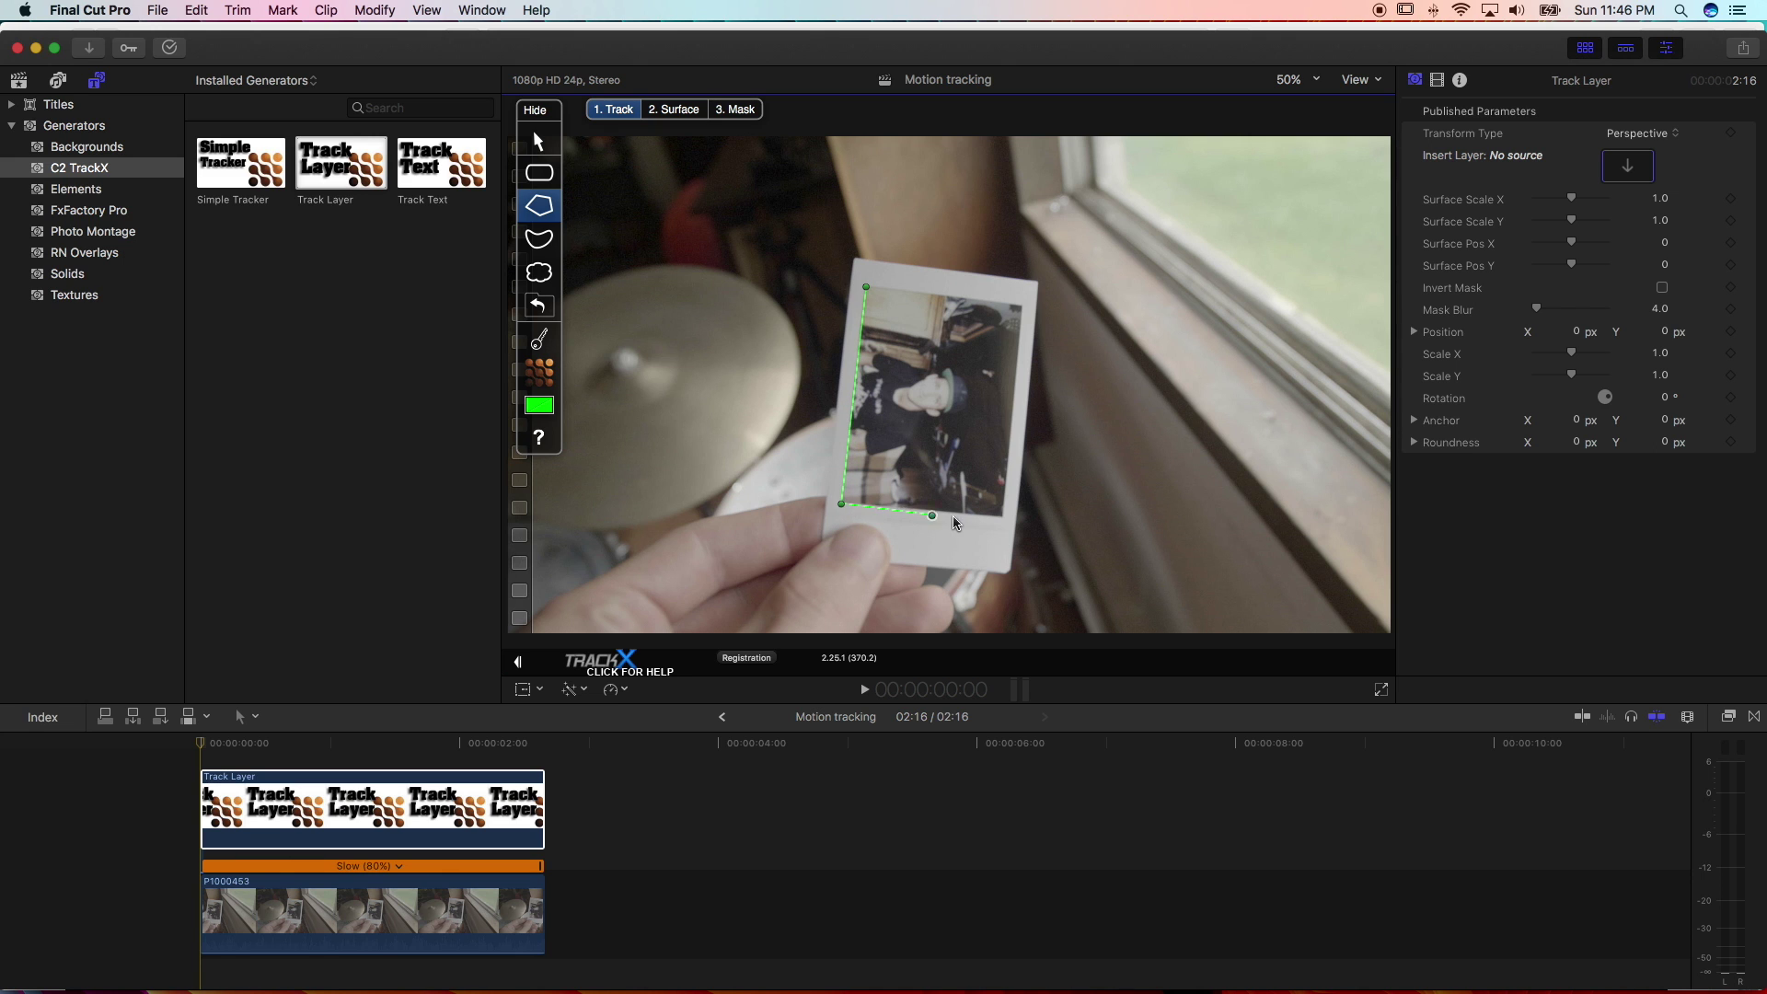
pyautogui.click(1000, 519)
pyautogui.click(866, 288)
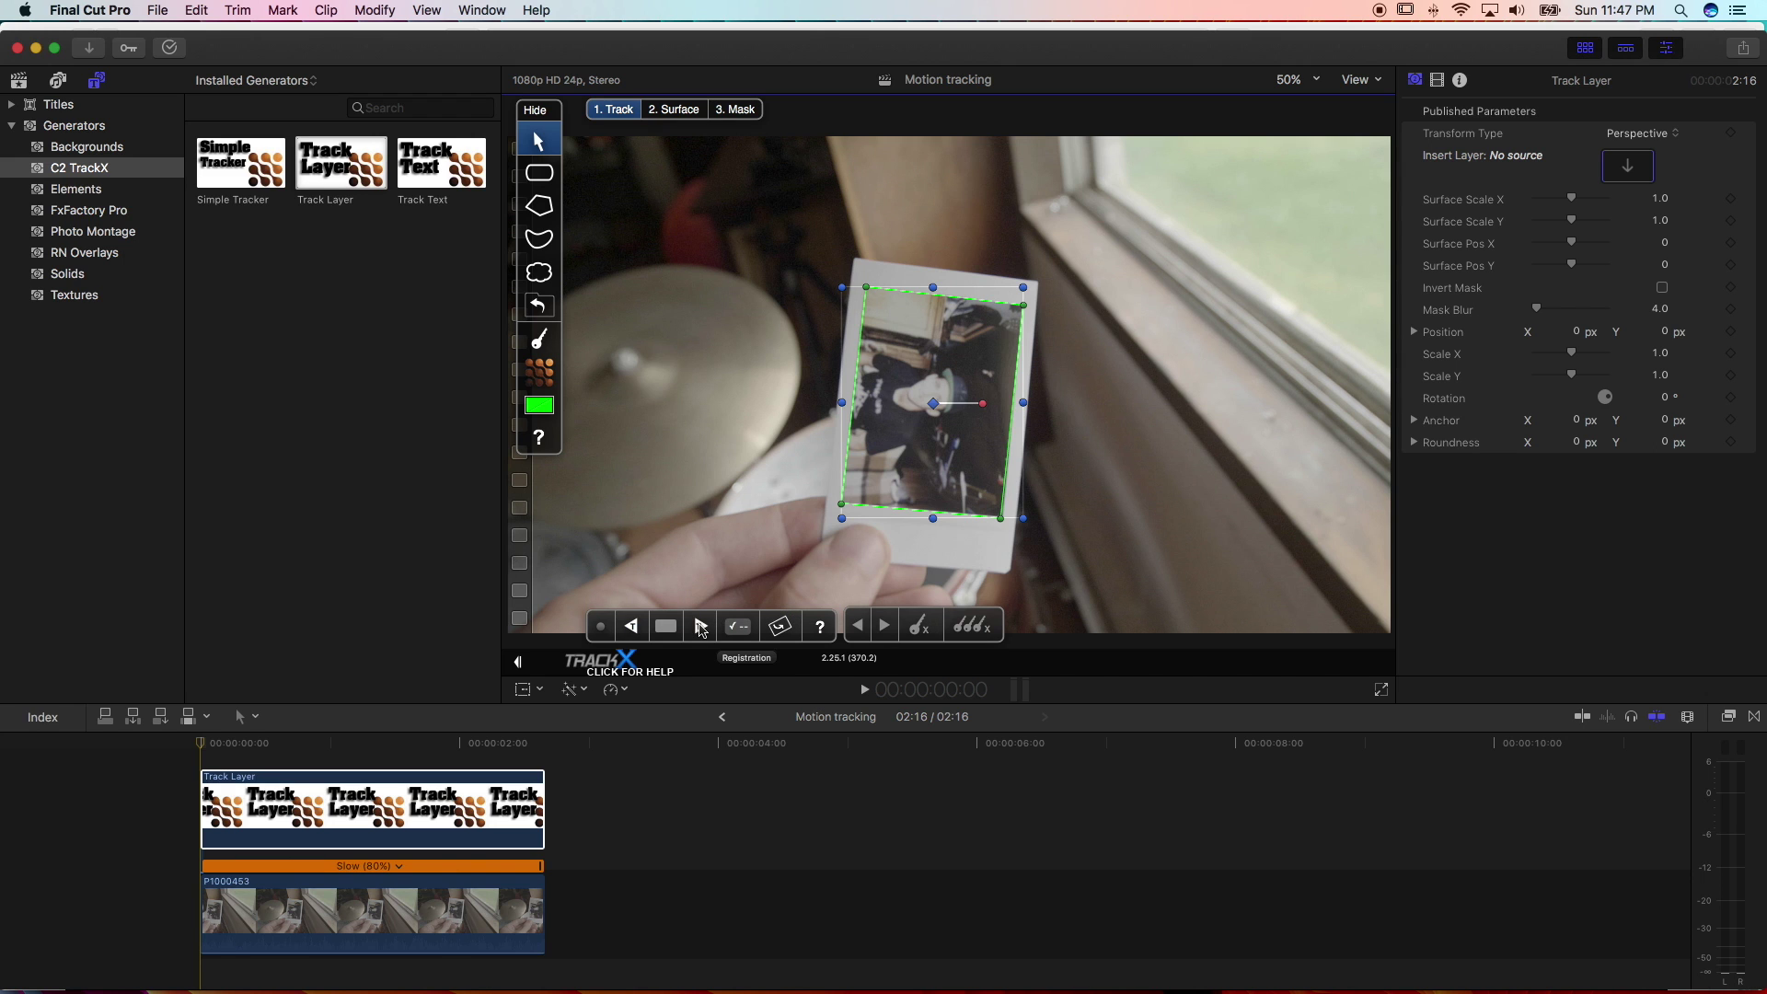
pyautogui.click(701, 626)
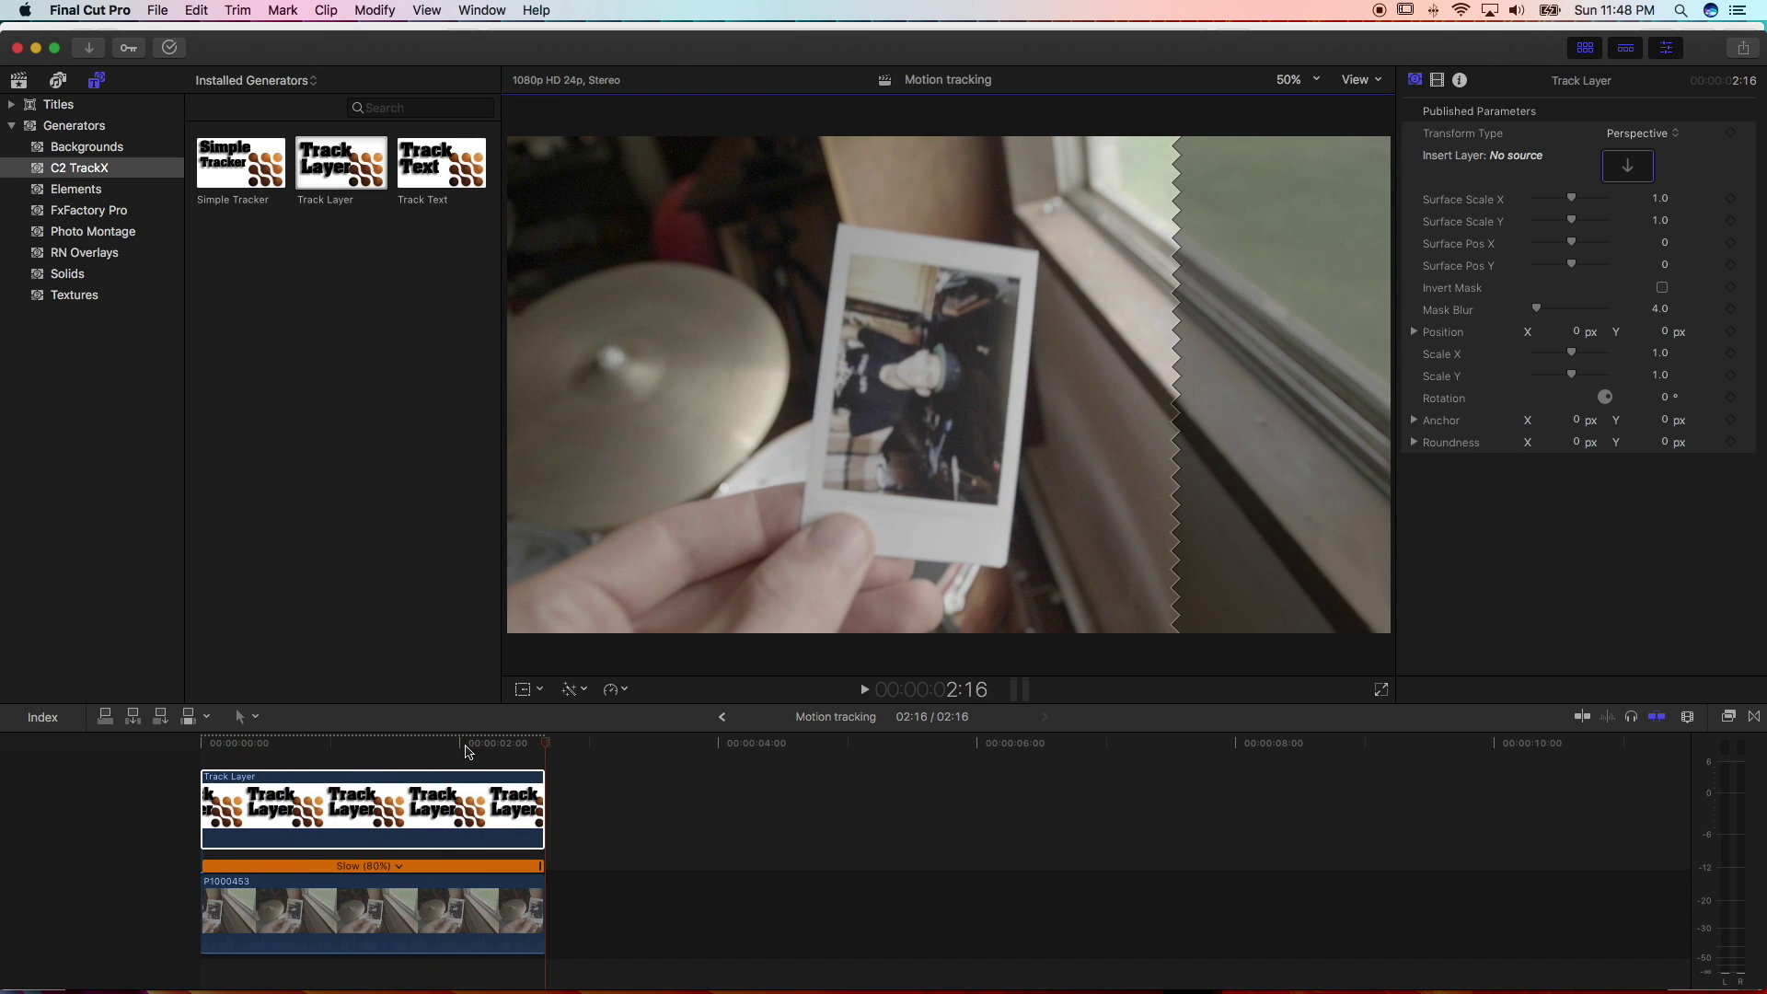
pyautogui.moveTo(466, 752); pyautogui.dragTo(200, 748)
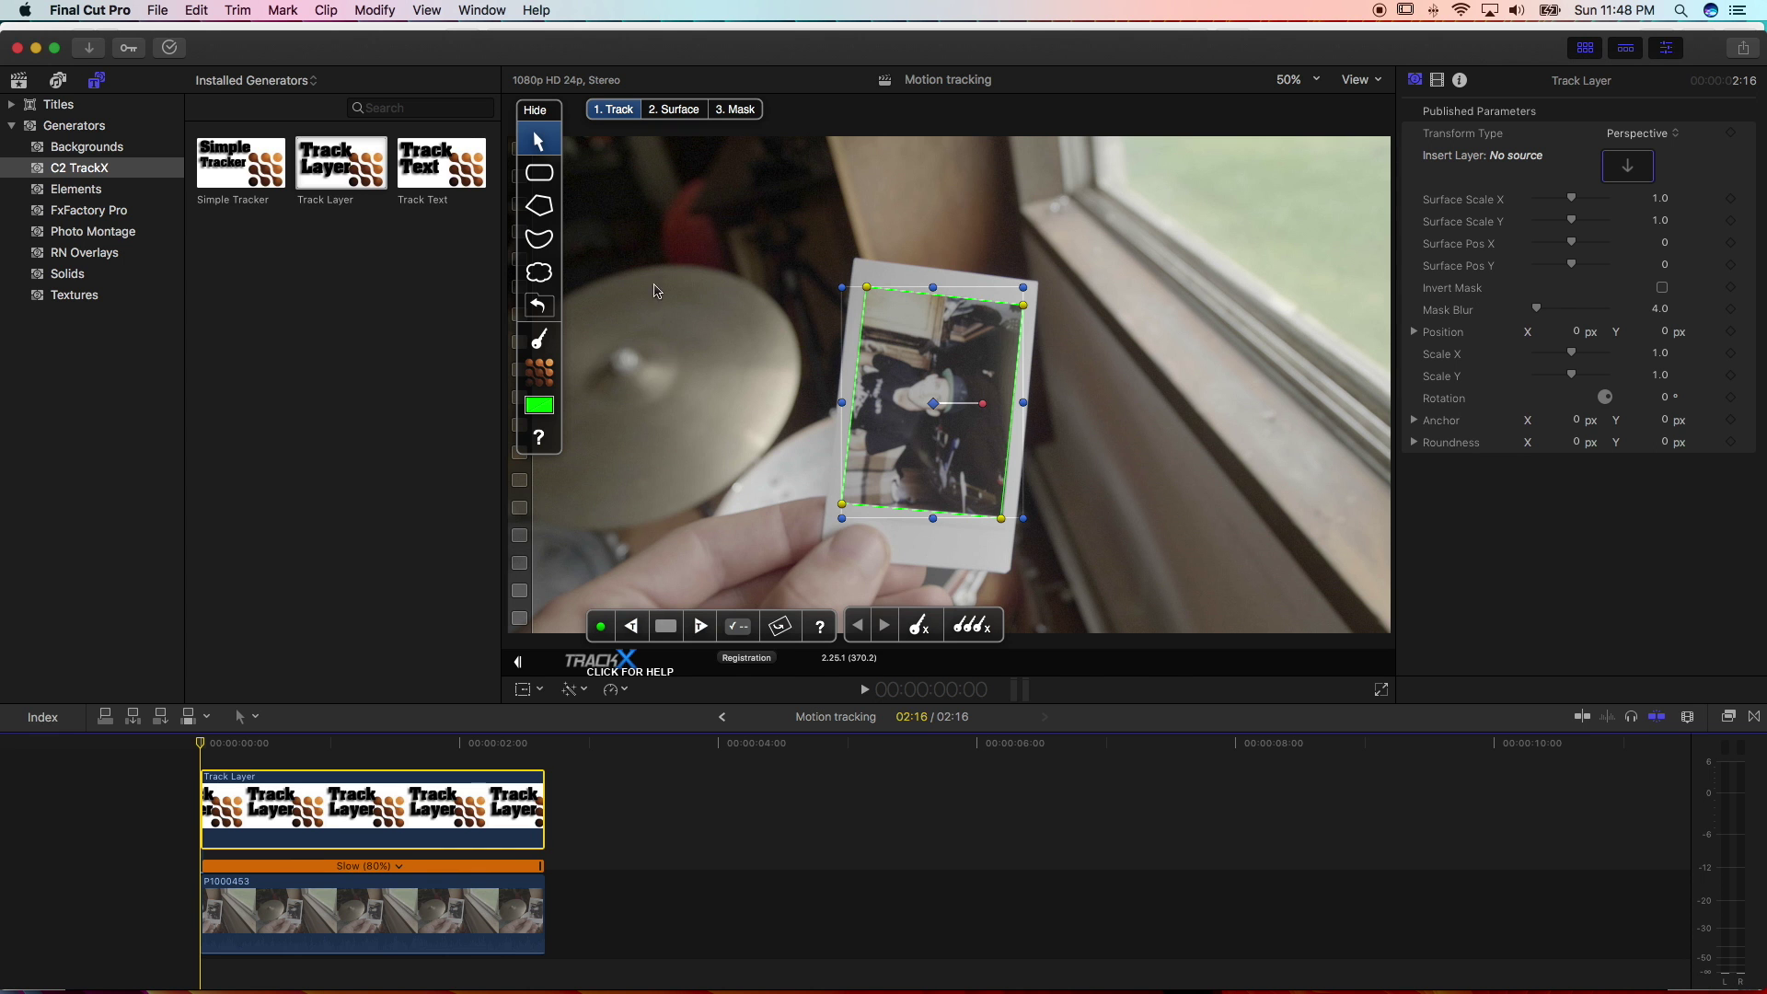
# Add the DJI_0027 canyon clip above Track Layer and speed it up to 8x
pyautogui.click(19, 80)
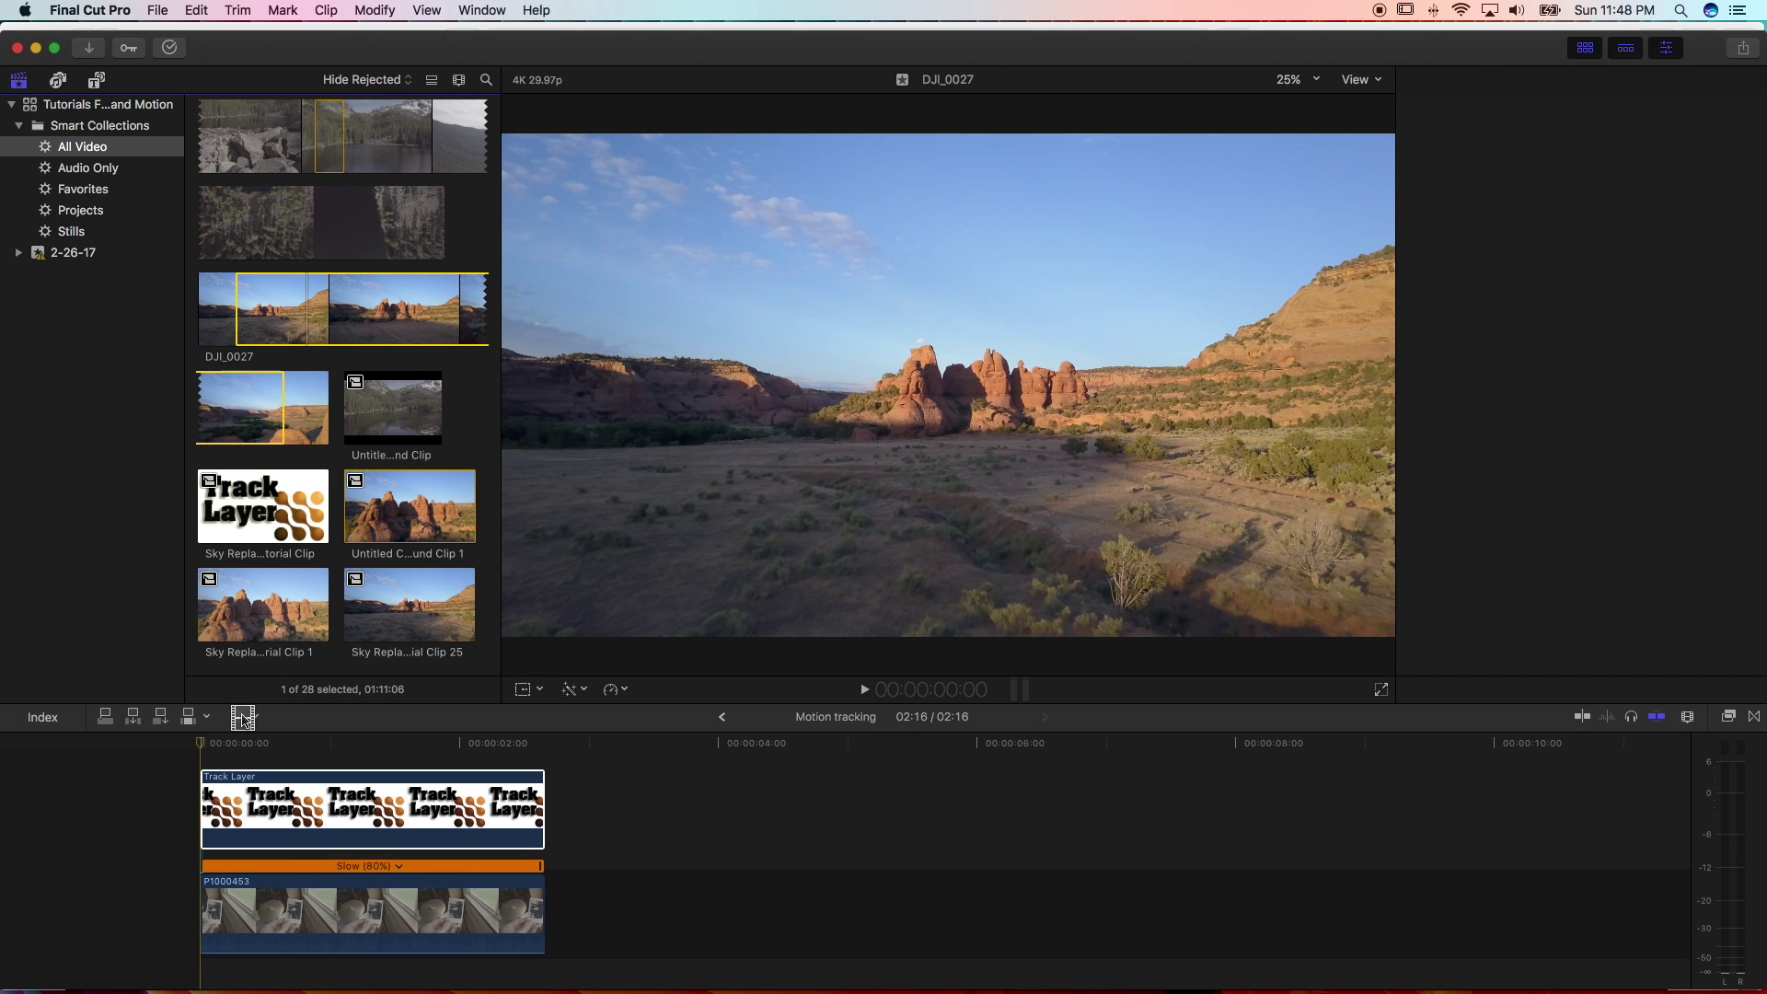
pyautogui.press('q')
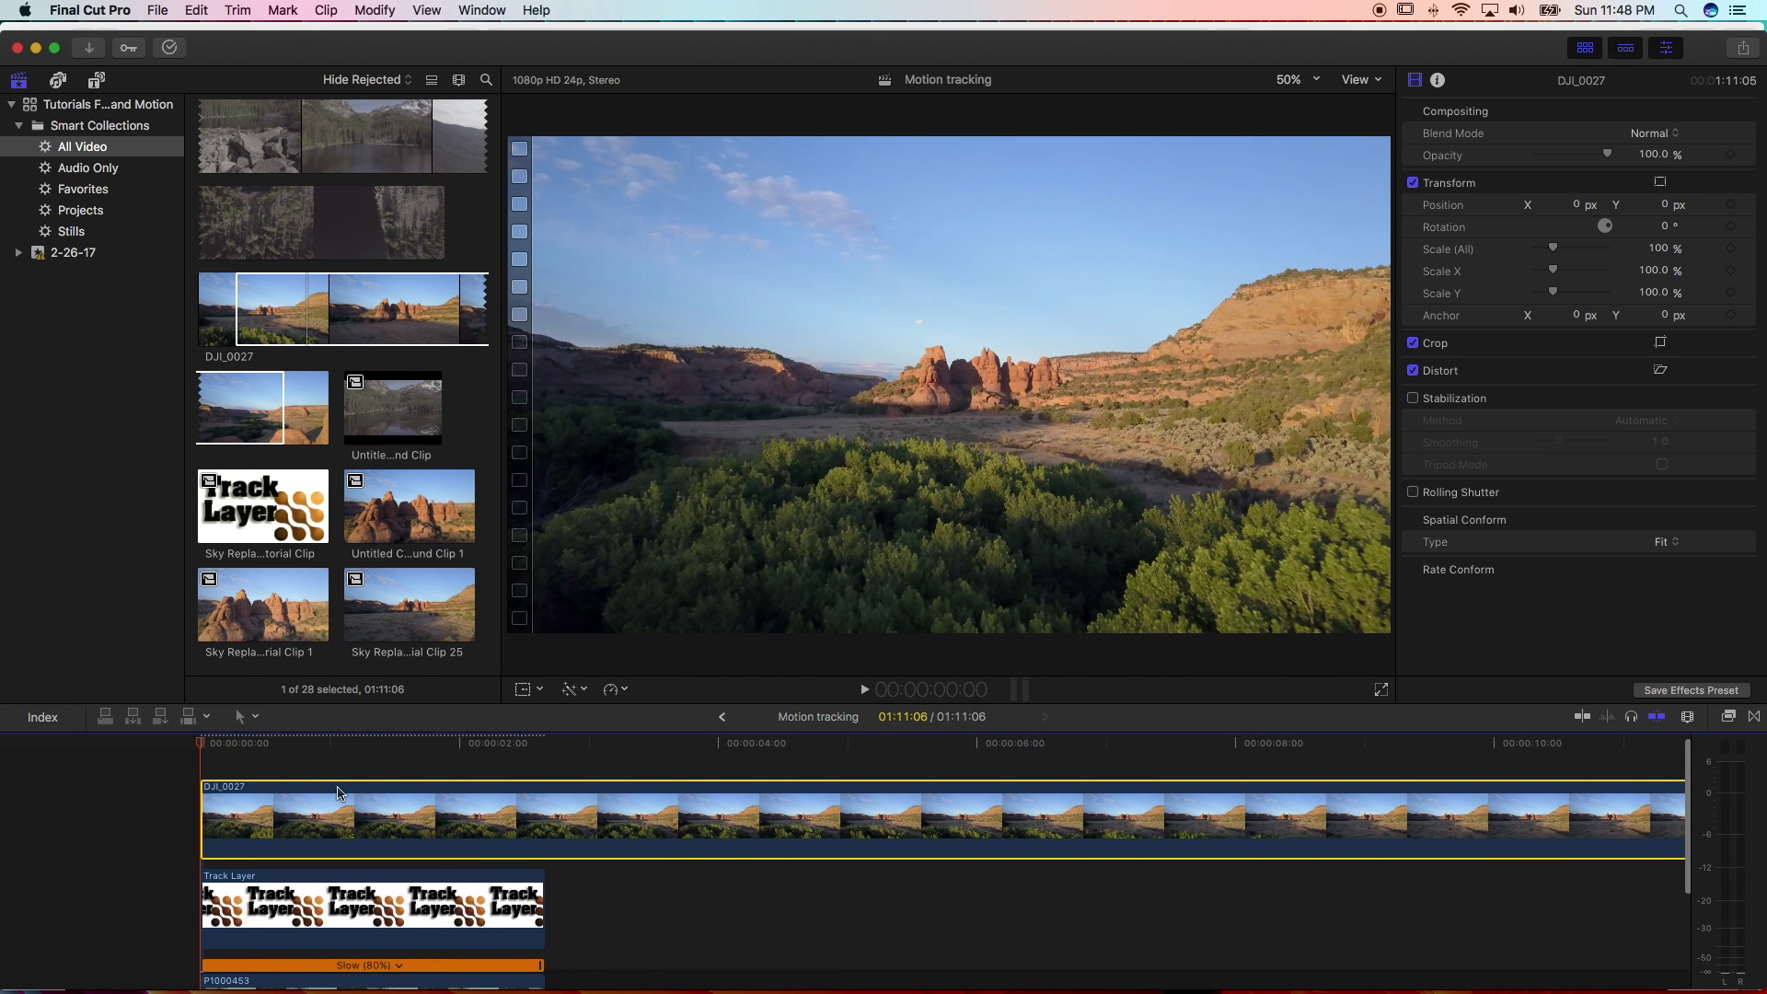
pyautogui.click(623, 697)
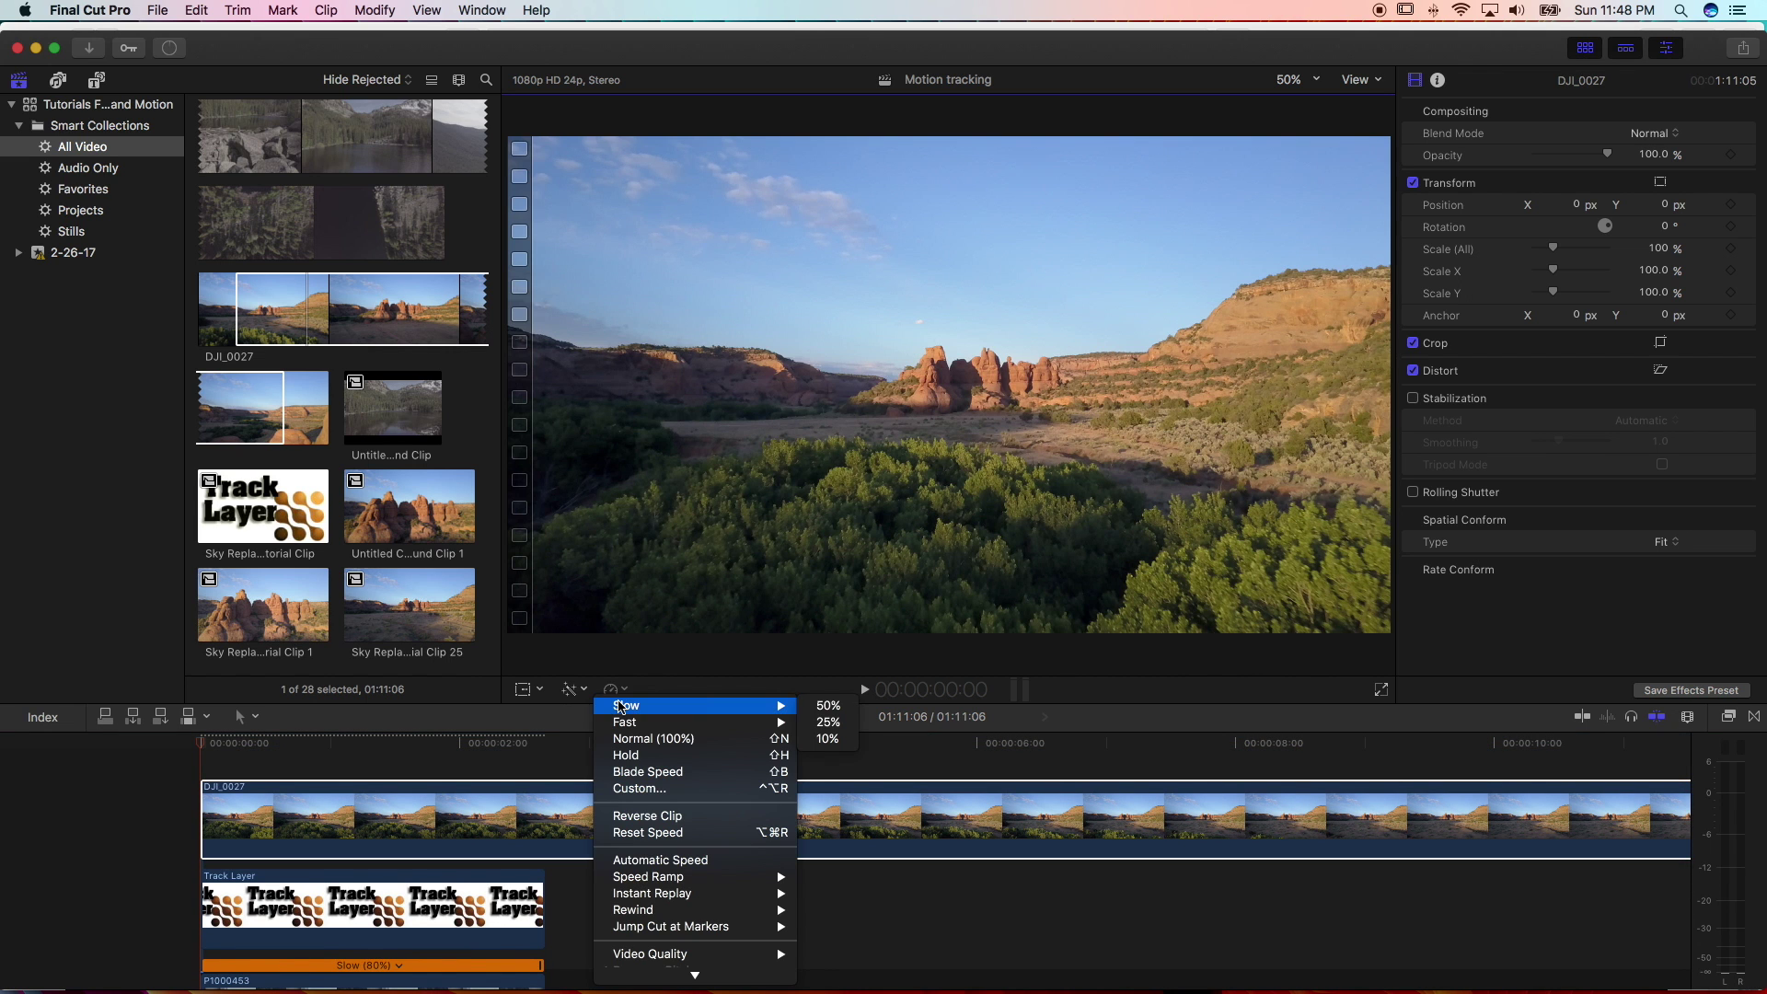
pyautogui.moveTo(711, 730)
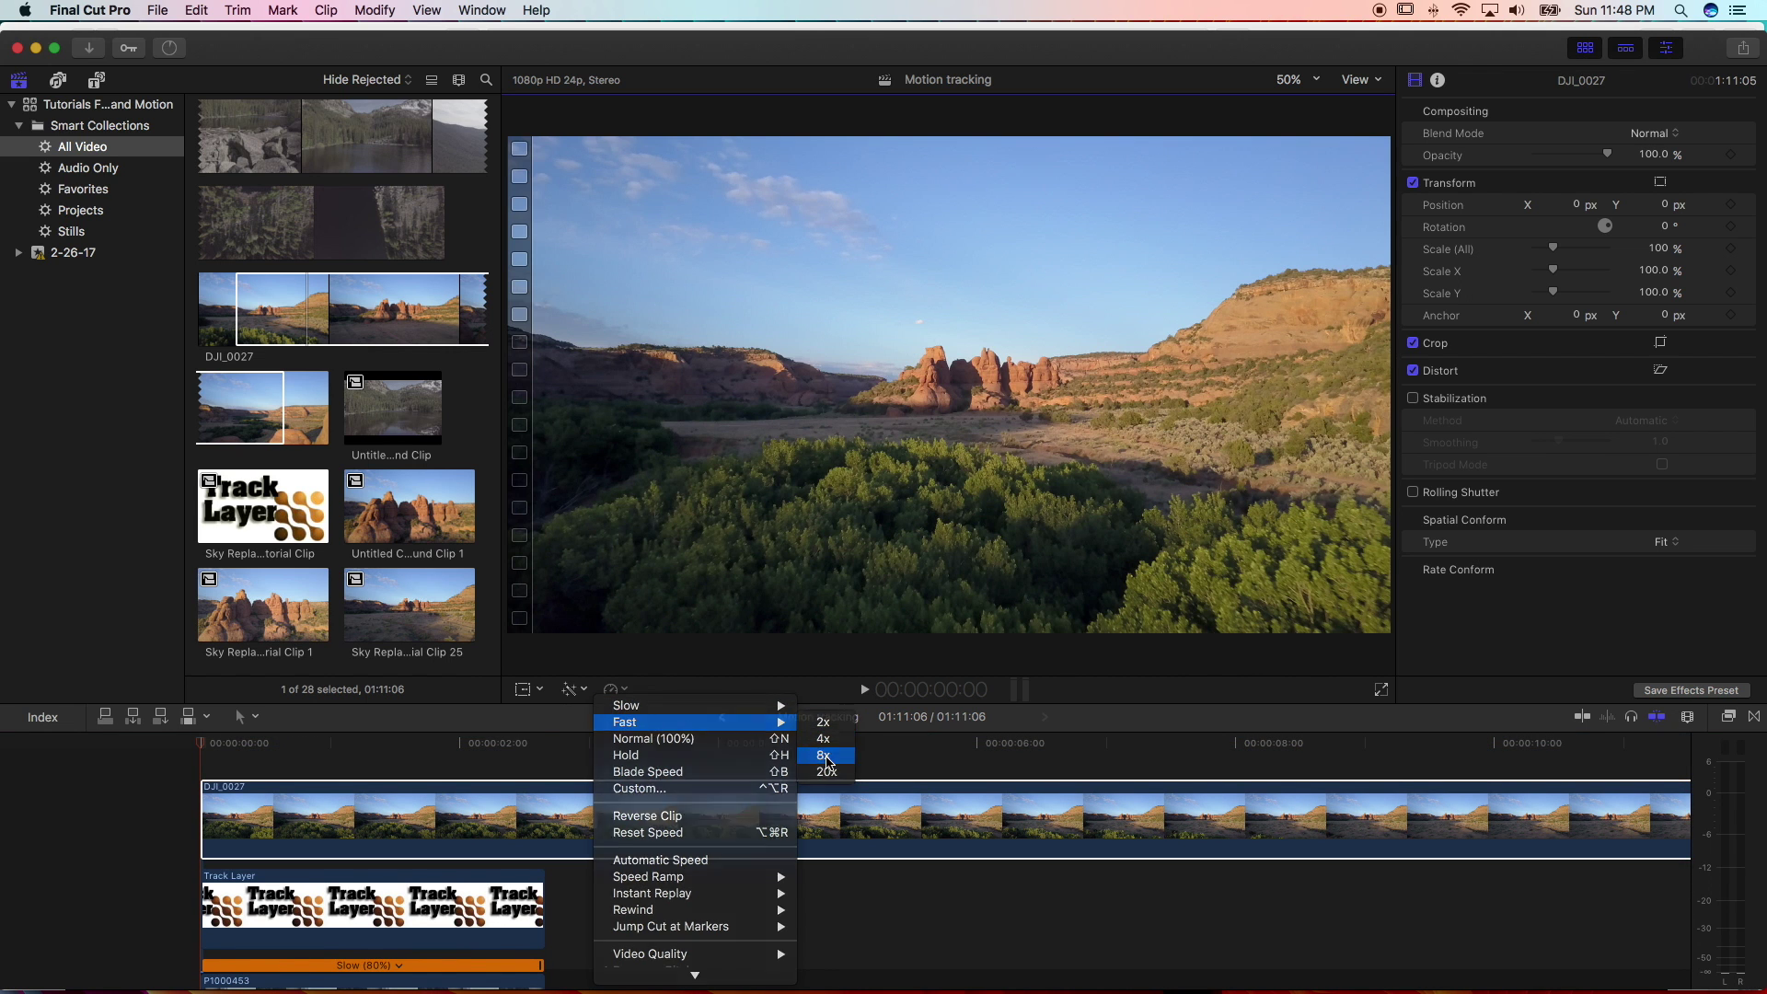
pyautogui.click(824, 755)
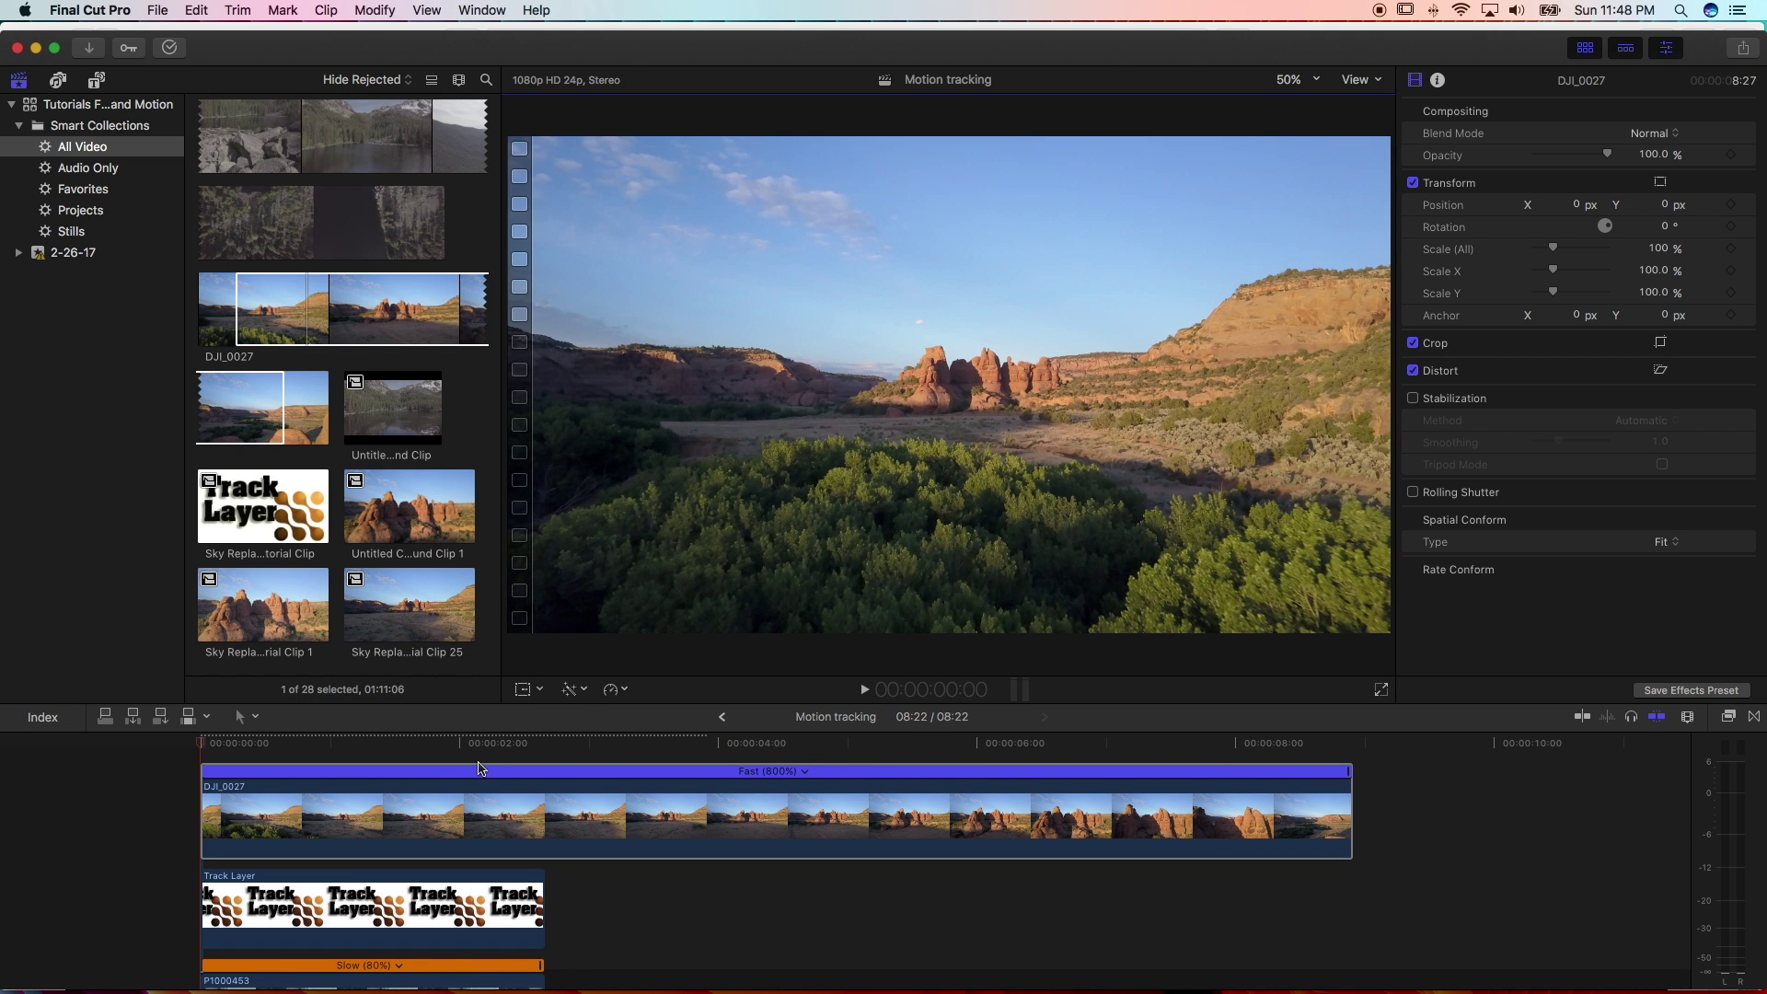
# Trim about 1:08 off DJI_0027's start, preview it, and blade it where Track Layer ends
pyautogui.moveTo(204, 789); pyautogui.dragTo(267, 798)
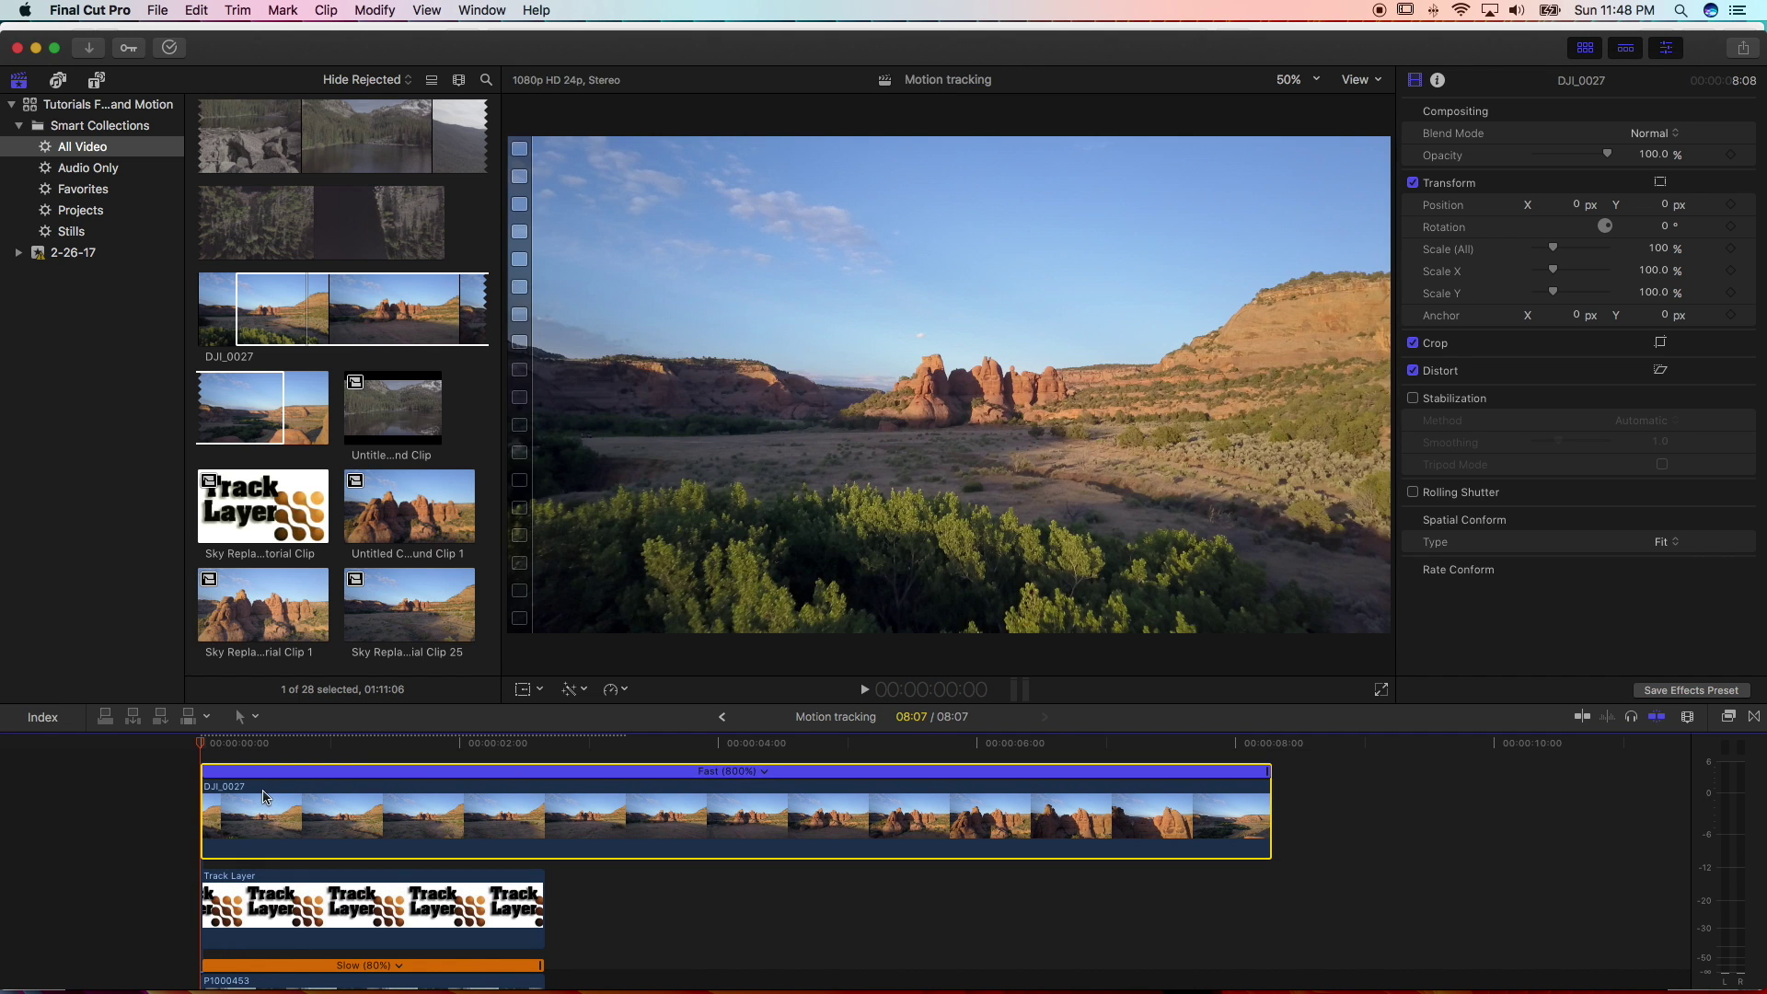
pyautogui.click(546, 742)
pyautogui.press('space')
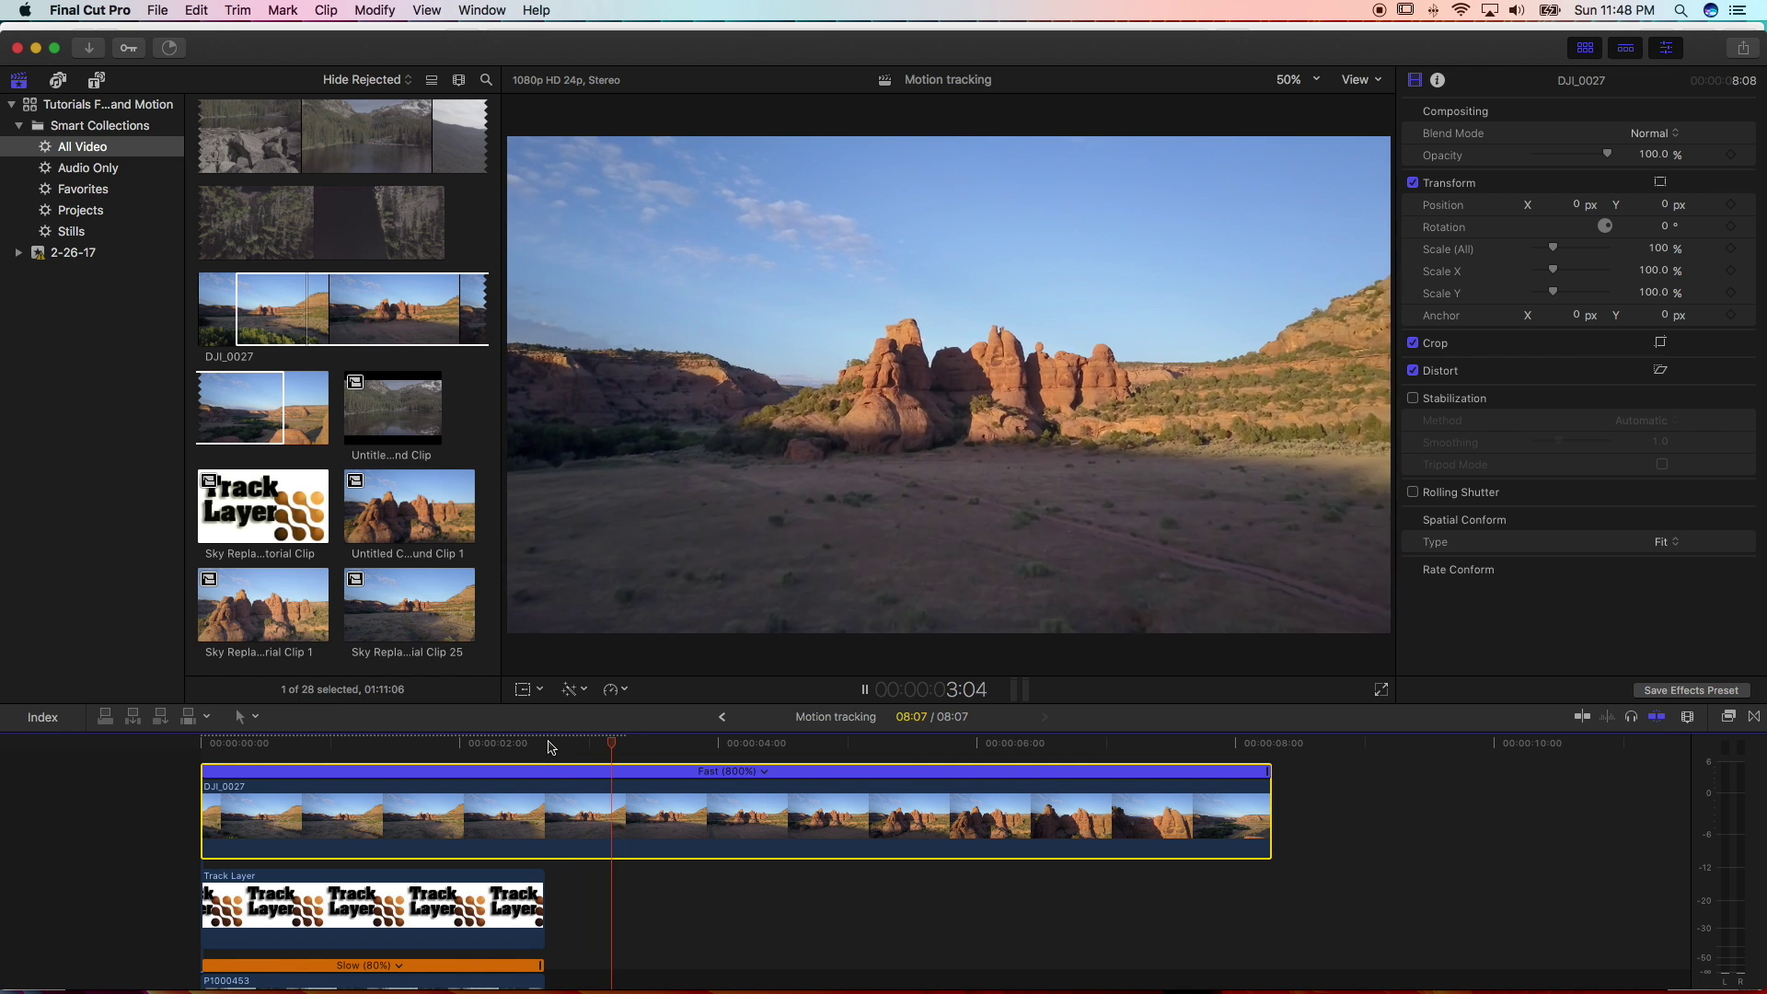
pyautogui.press('space')
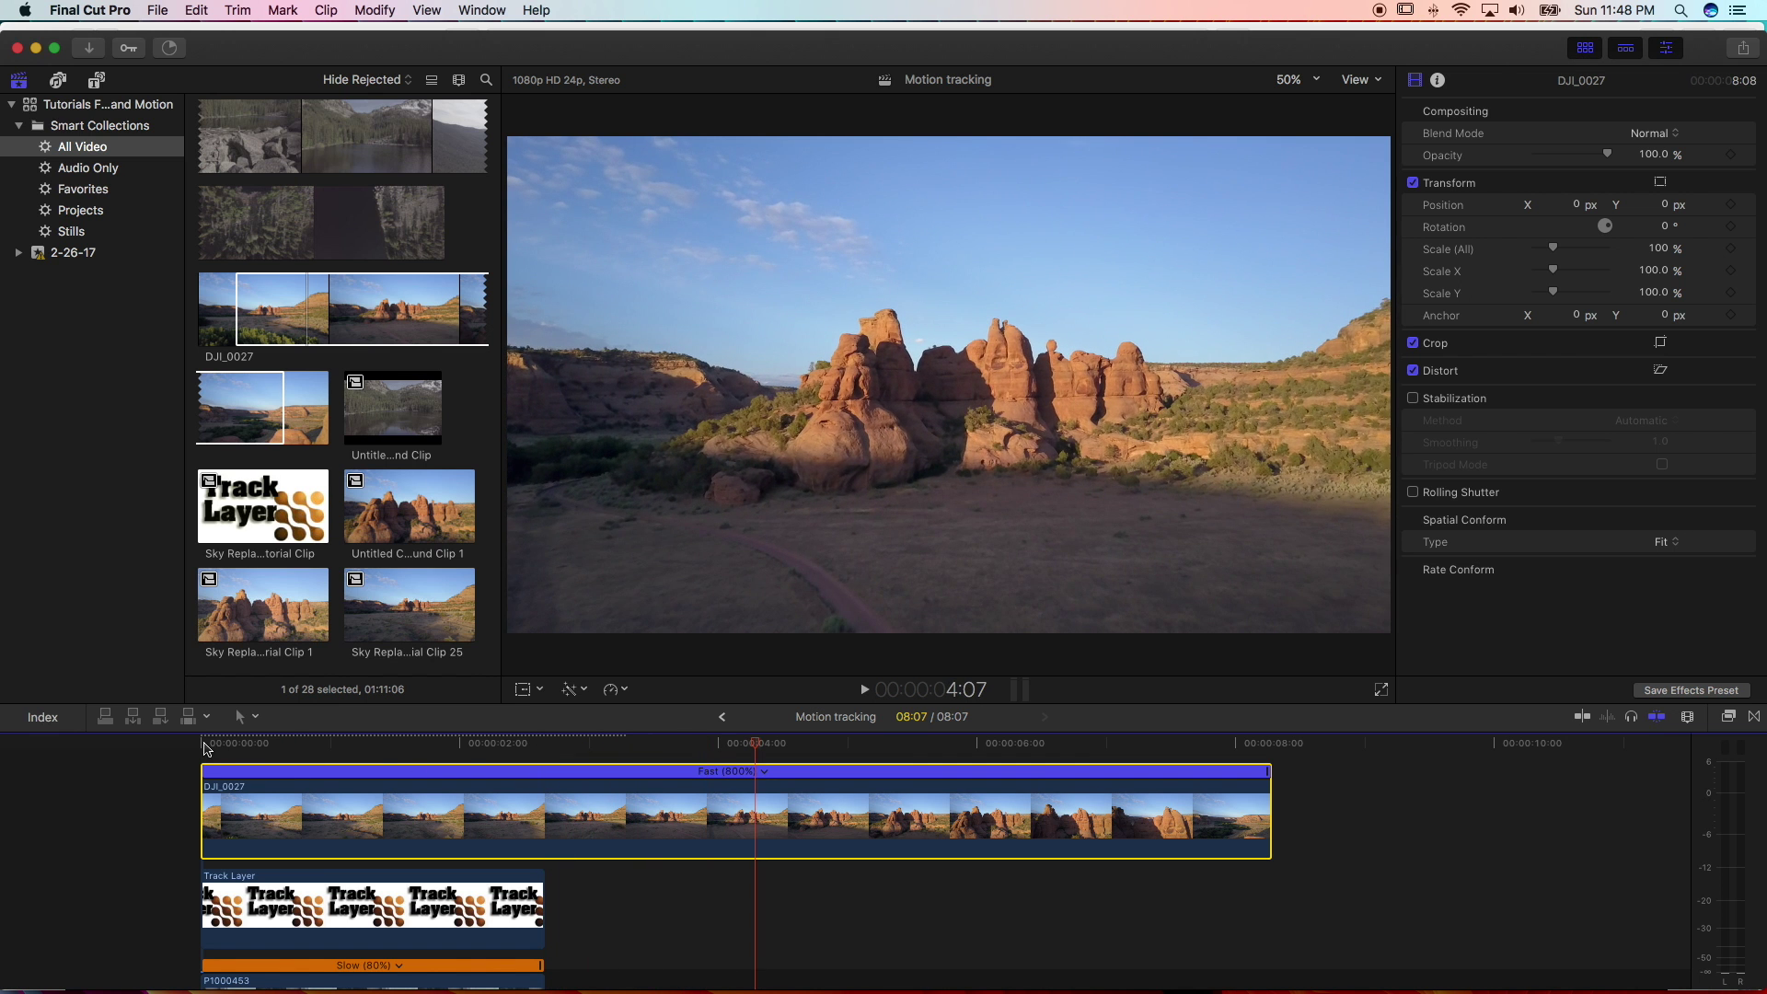
pyautogui.click(201, 745)
pyautogui.moveTo(208, 798); pyautogui.dragTo(197, 801)
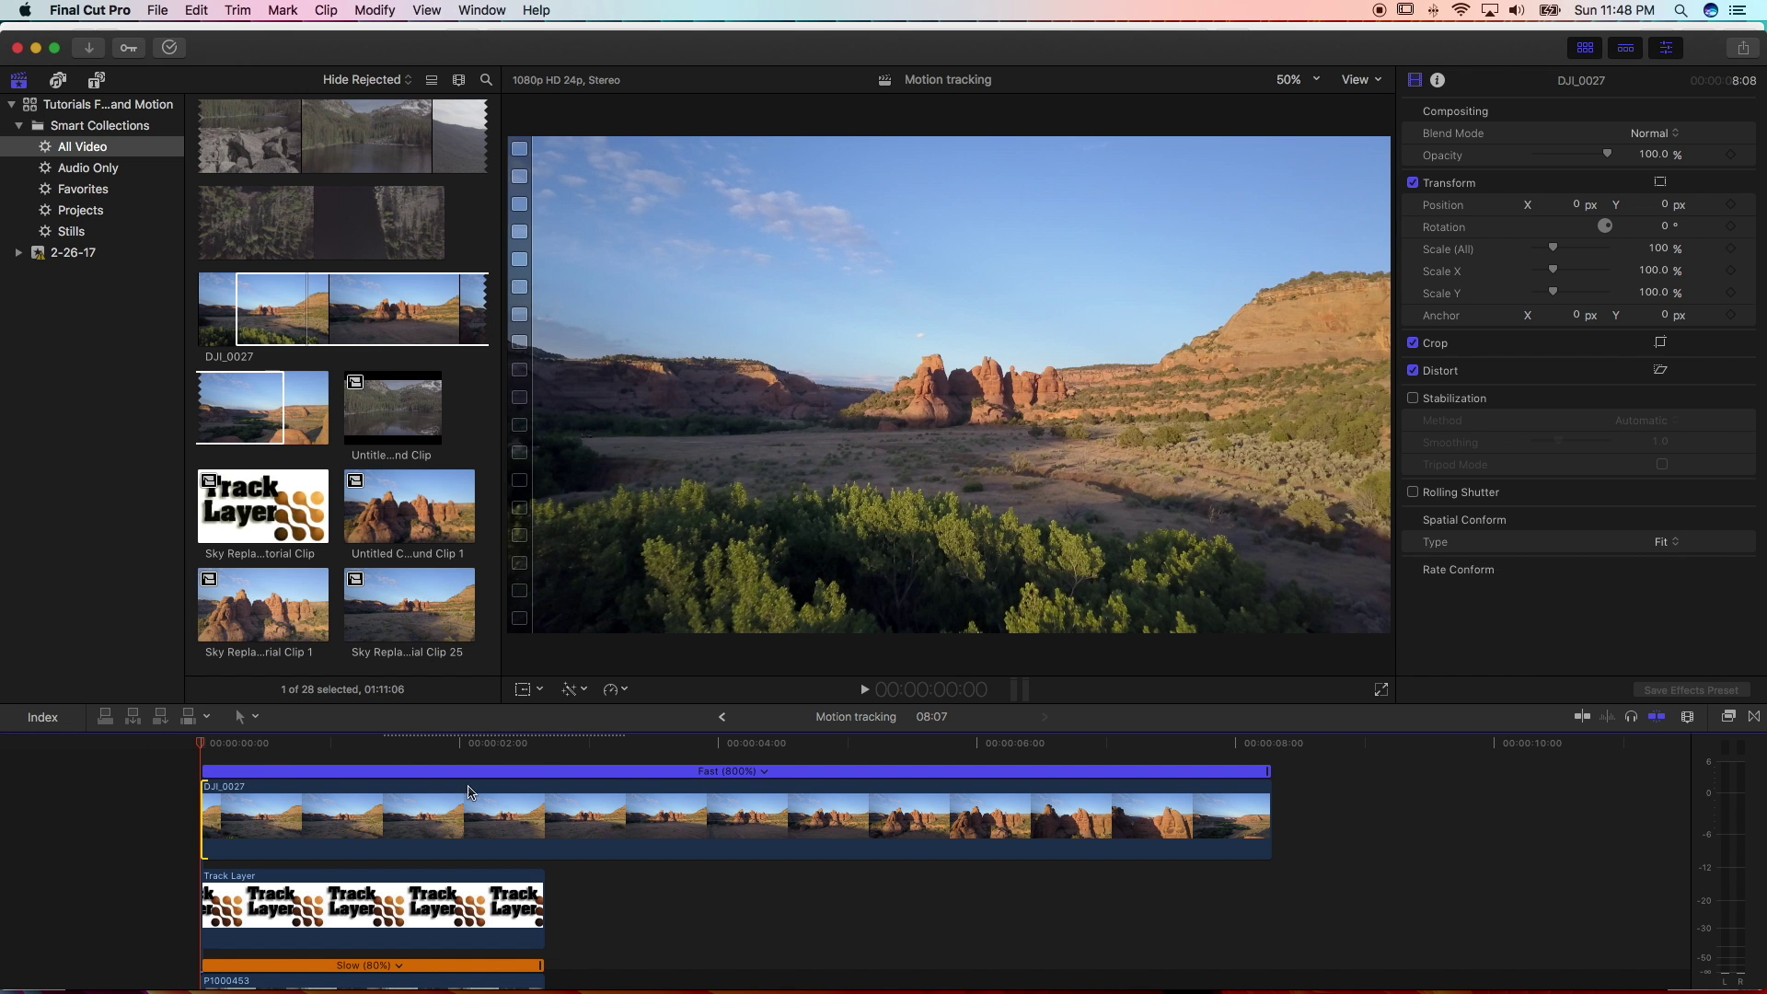
pyautogui.press('b')
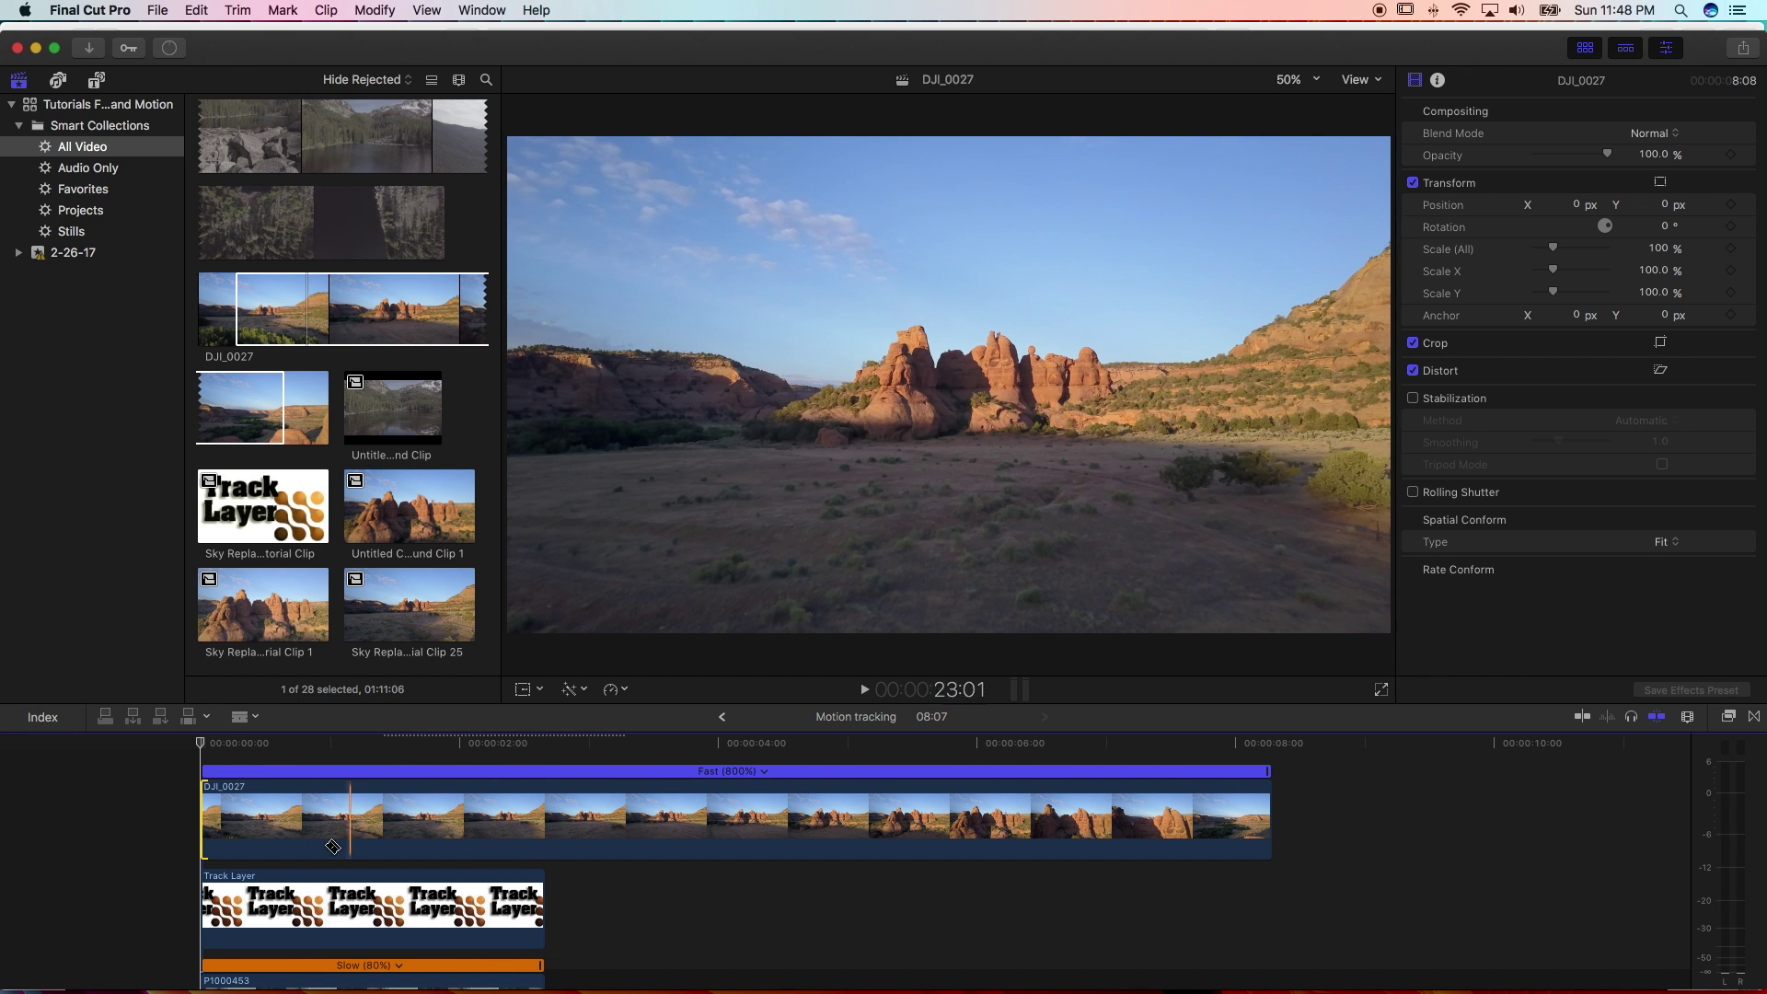
pyautogui.click(550, 830)
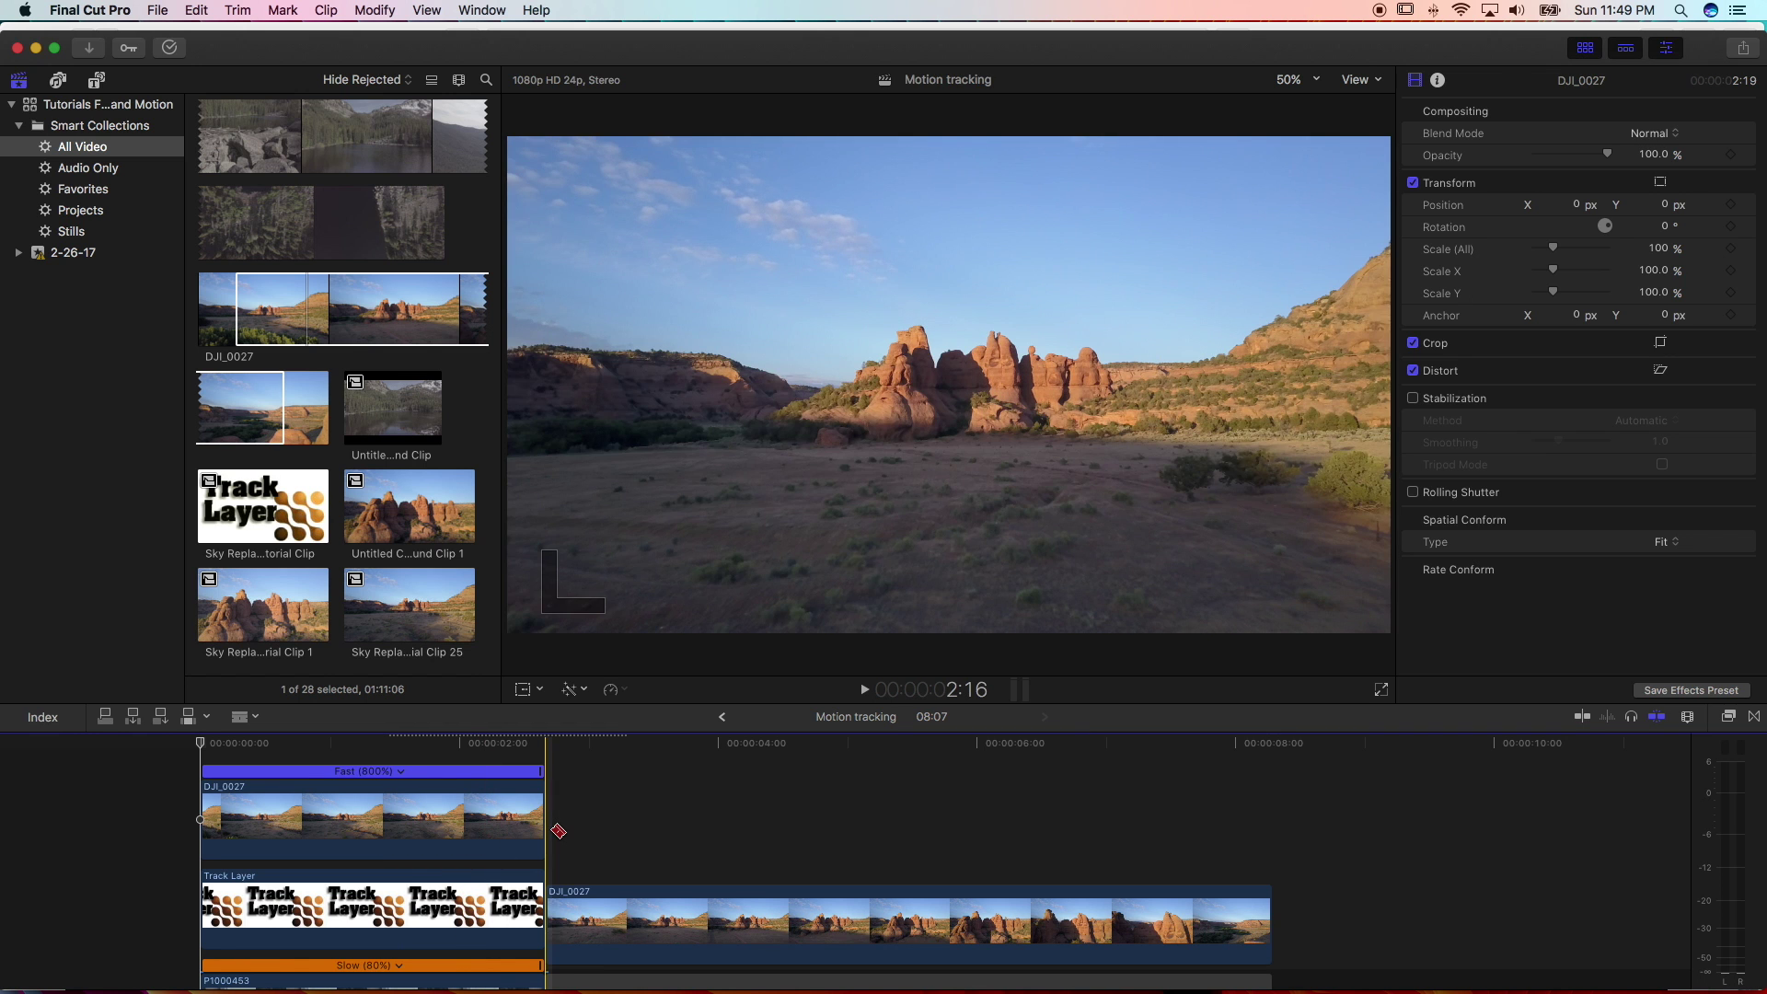
# Turn the upper DJI_0027 piece into a compound clip named 'Motion tracking Clip motion'
pyautogui.press('a')
pyautogui.click(609, 920)
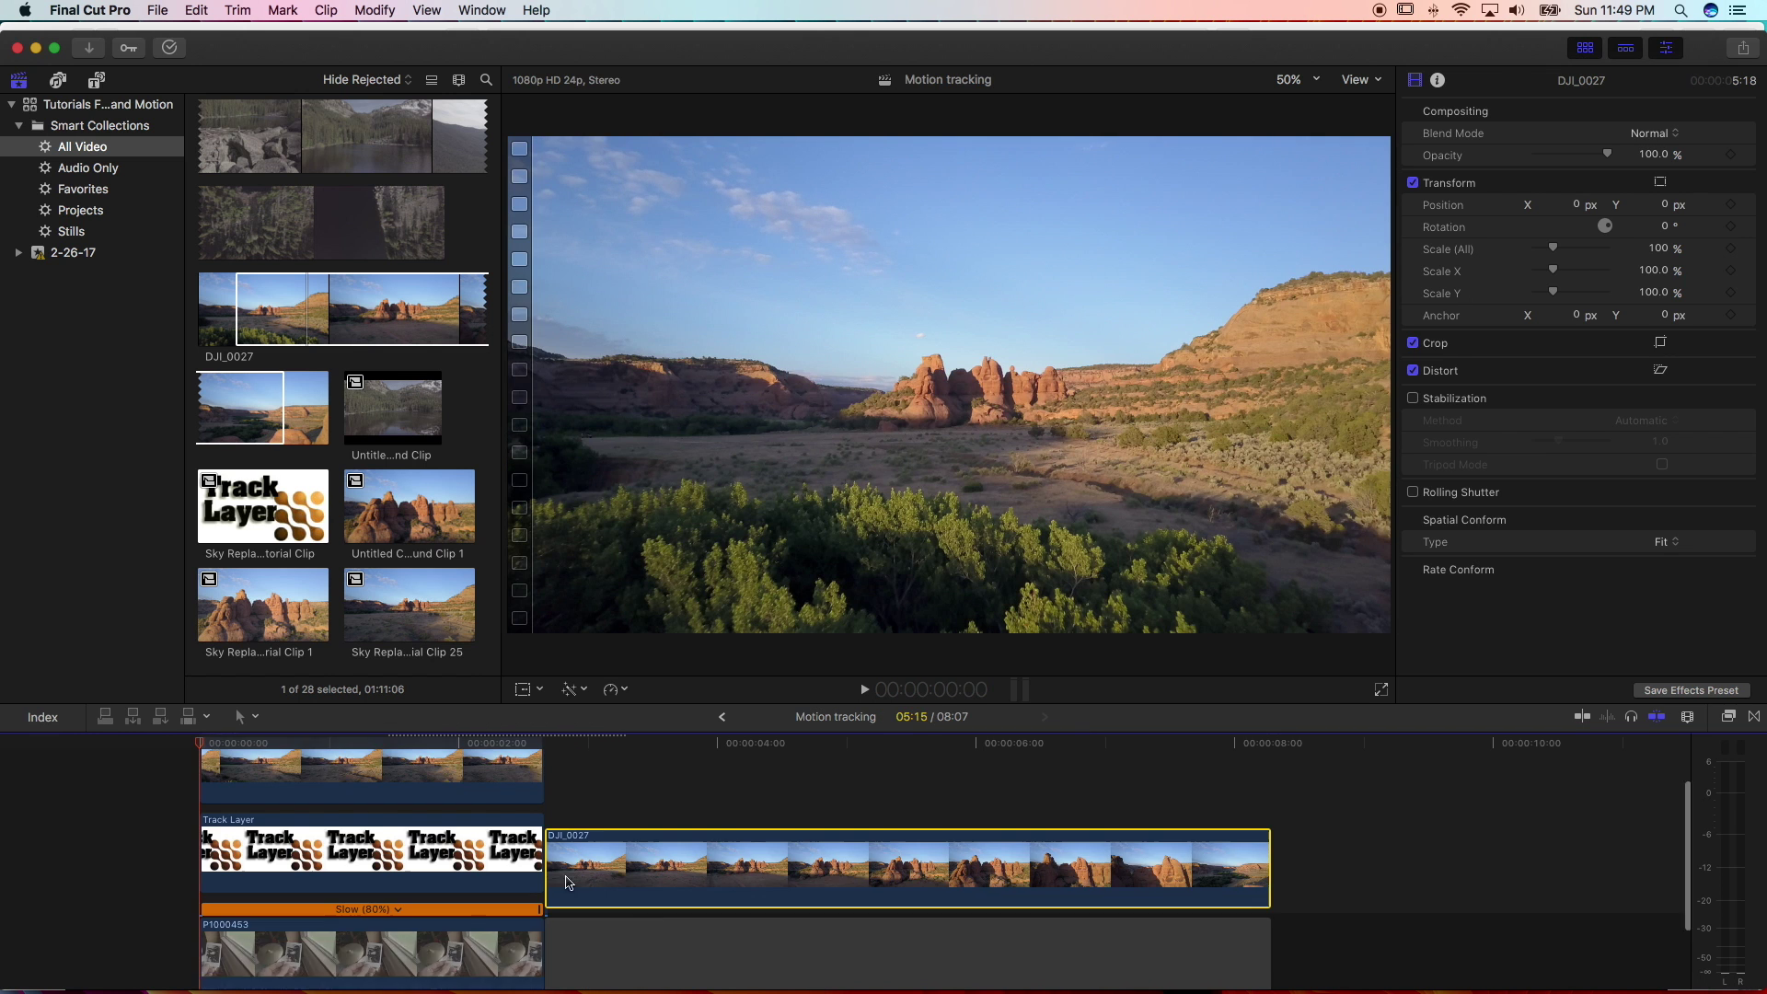
pyautogui.click(339, 786)
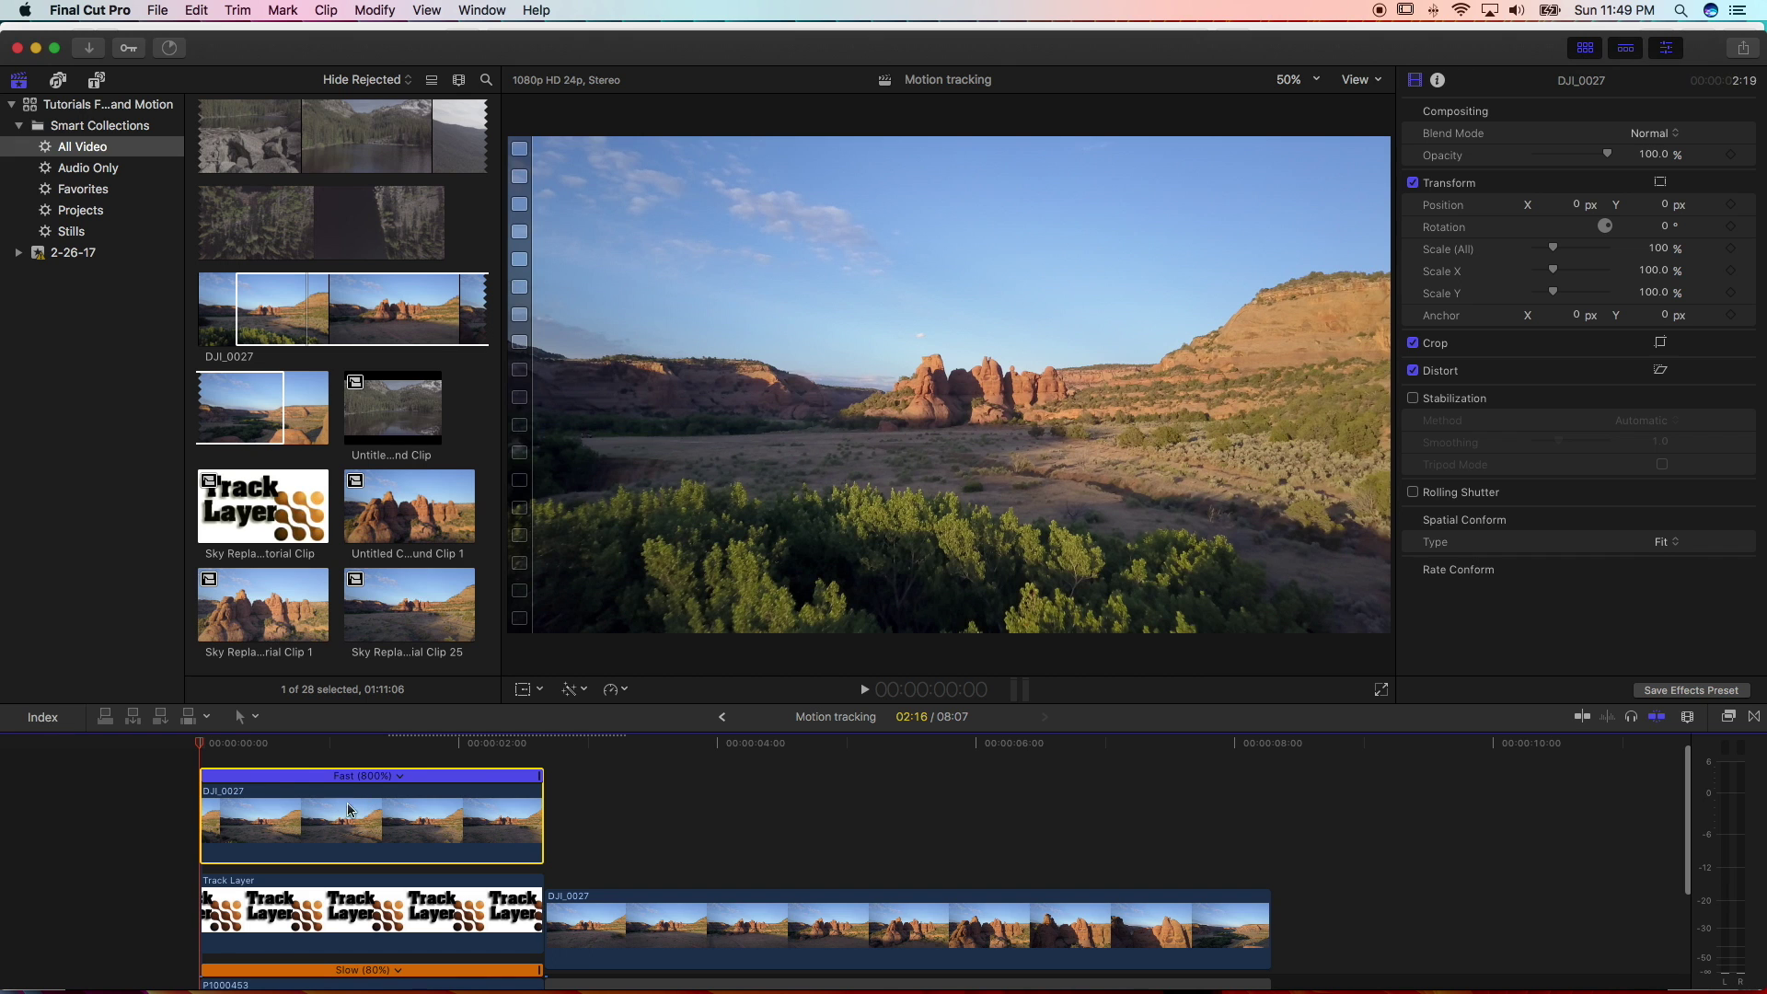
pyautogui.rightClick(348, 809)
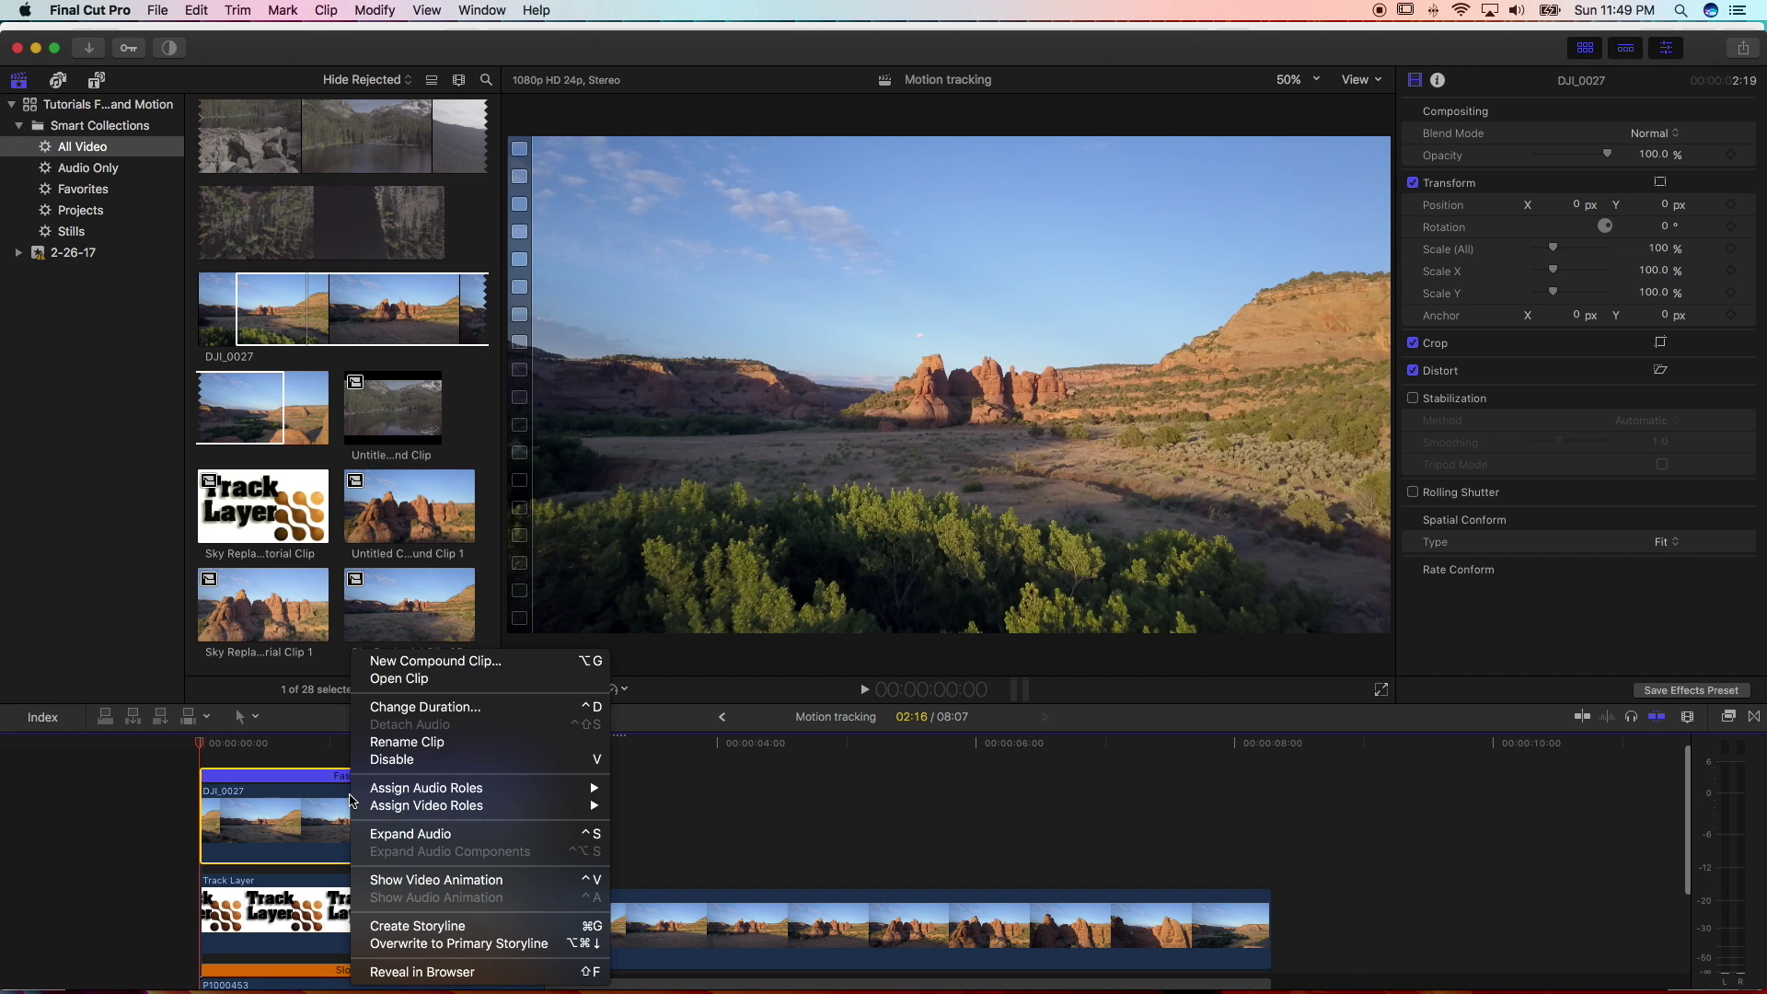
pyautogui.click(411, 670)
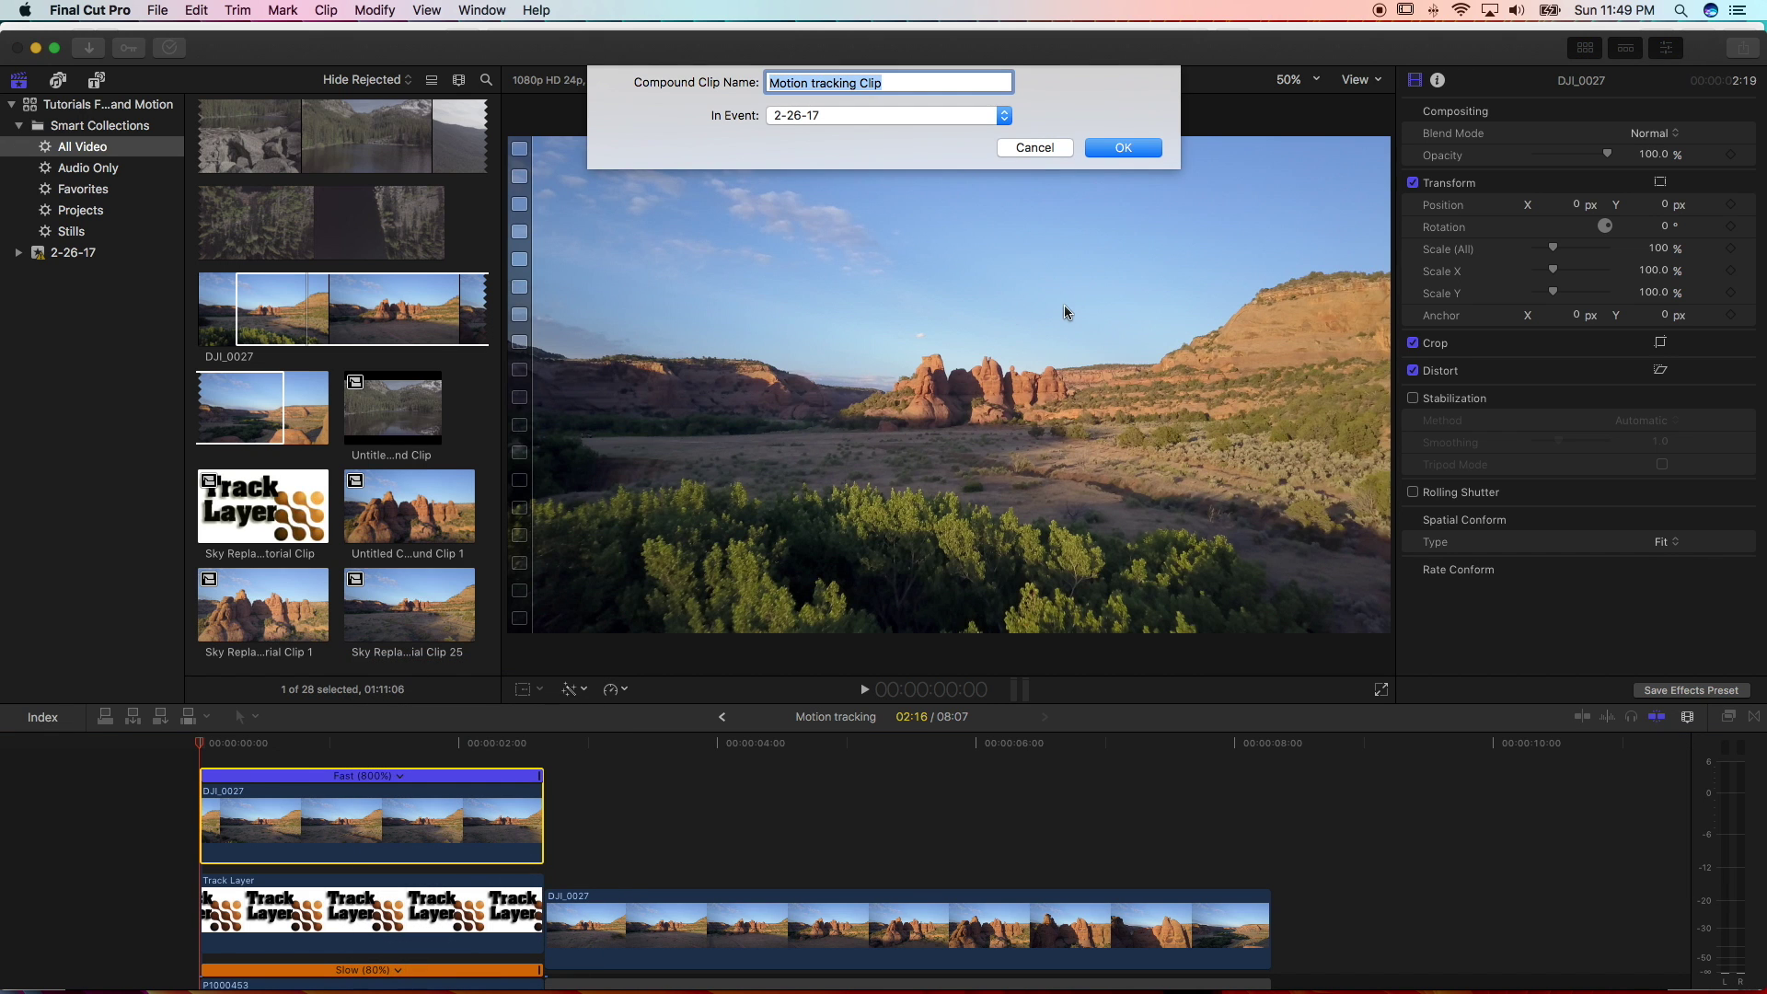
pyautogui.click(907, 80)
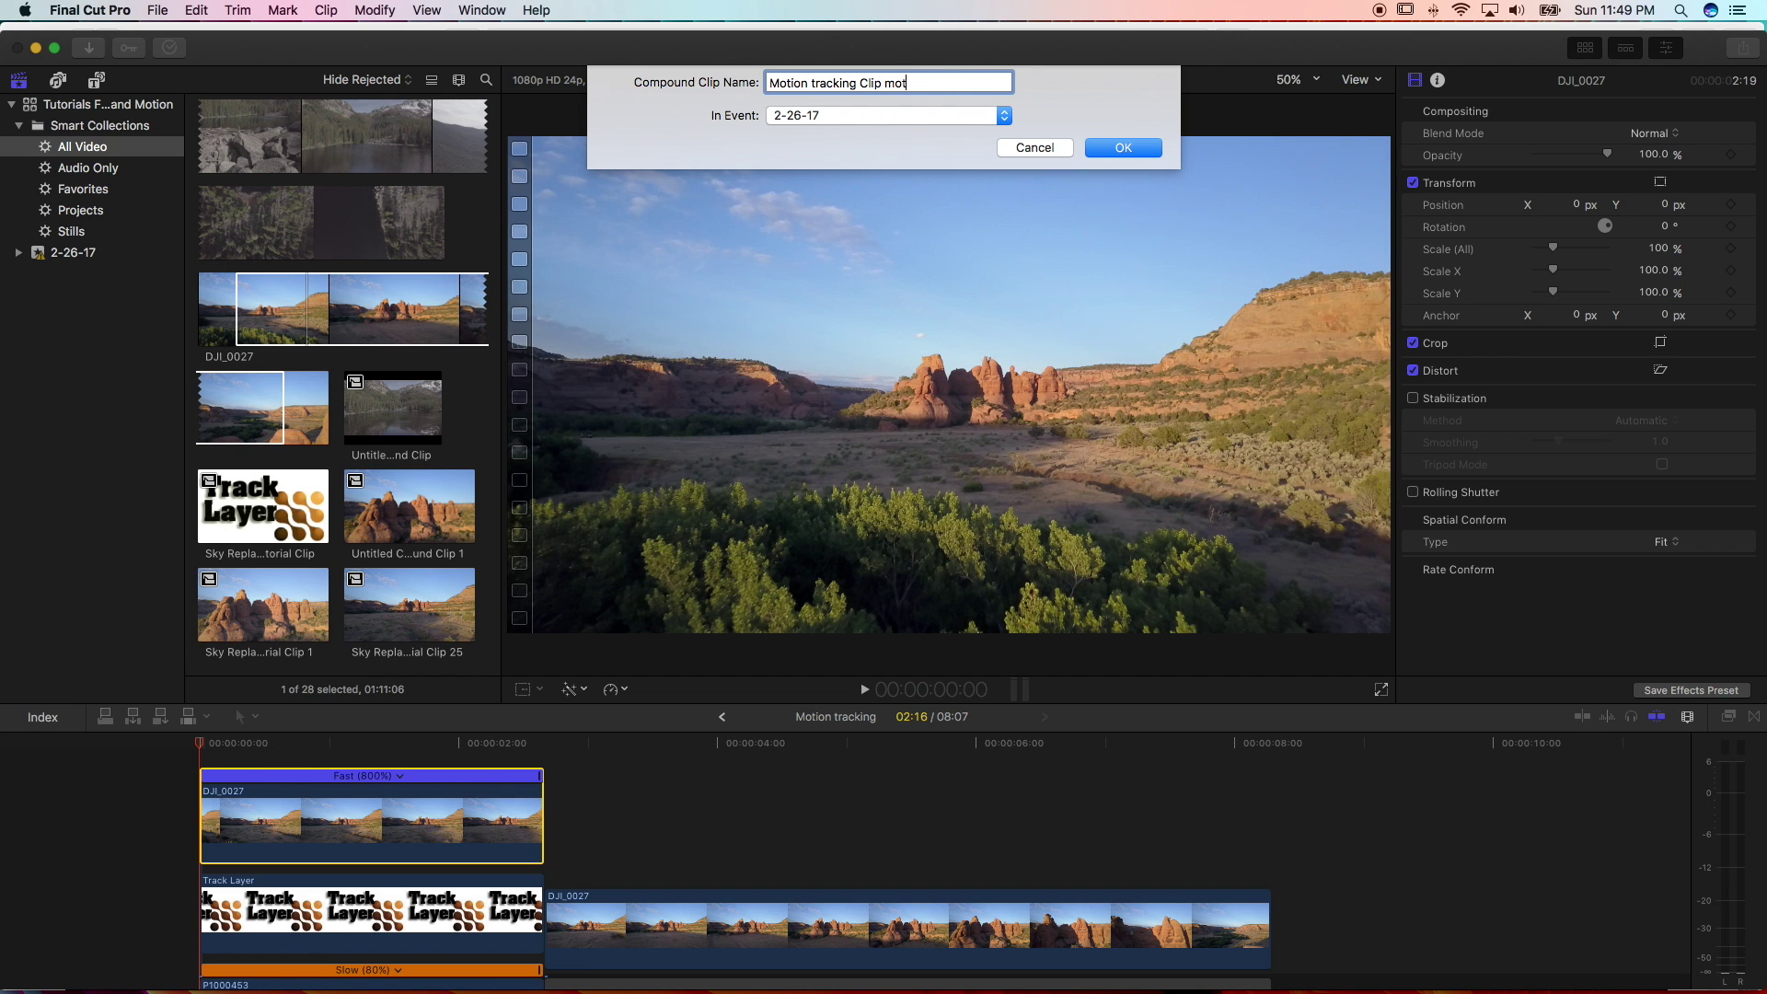
pyautogui.write('motion')
pyautogui.press('Return')
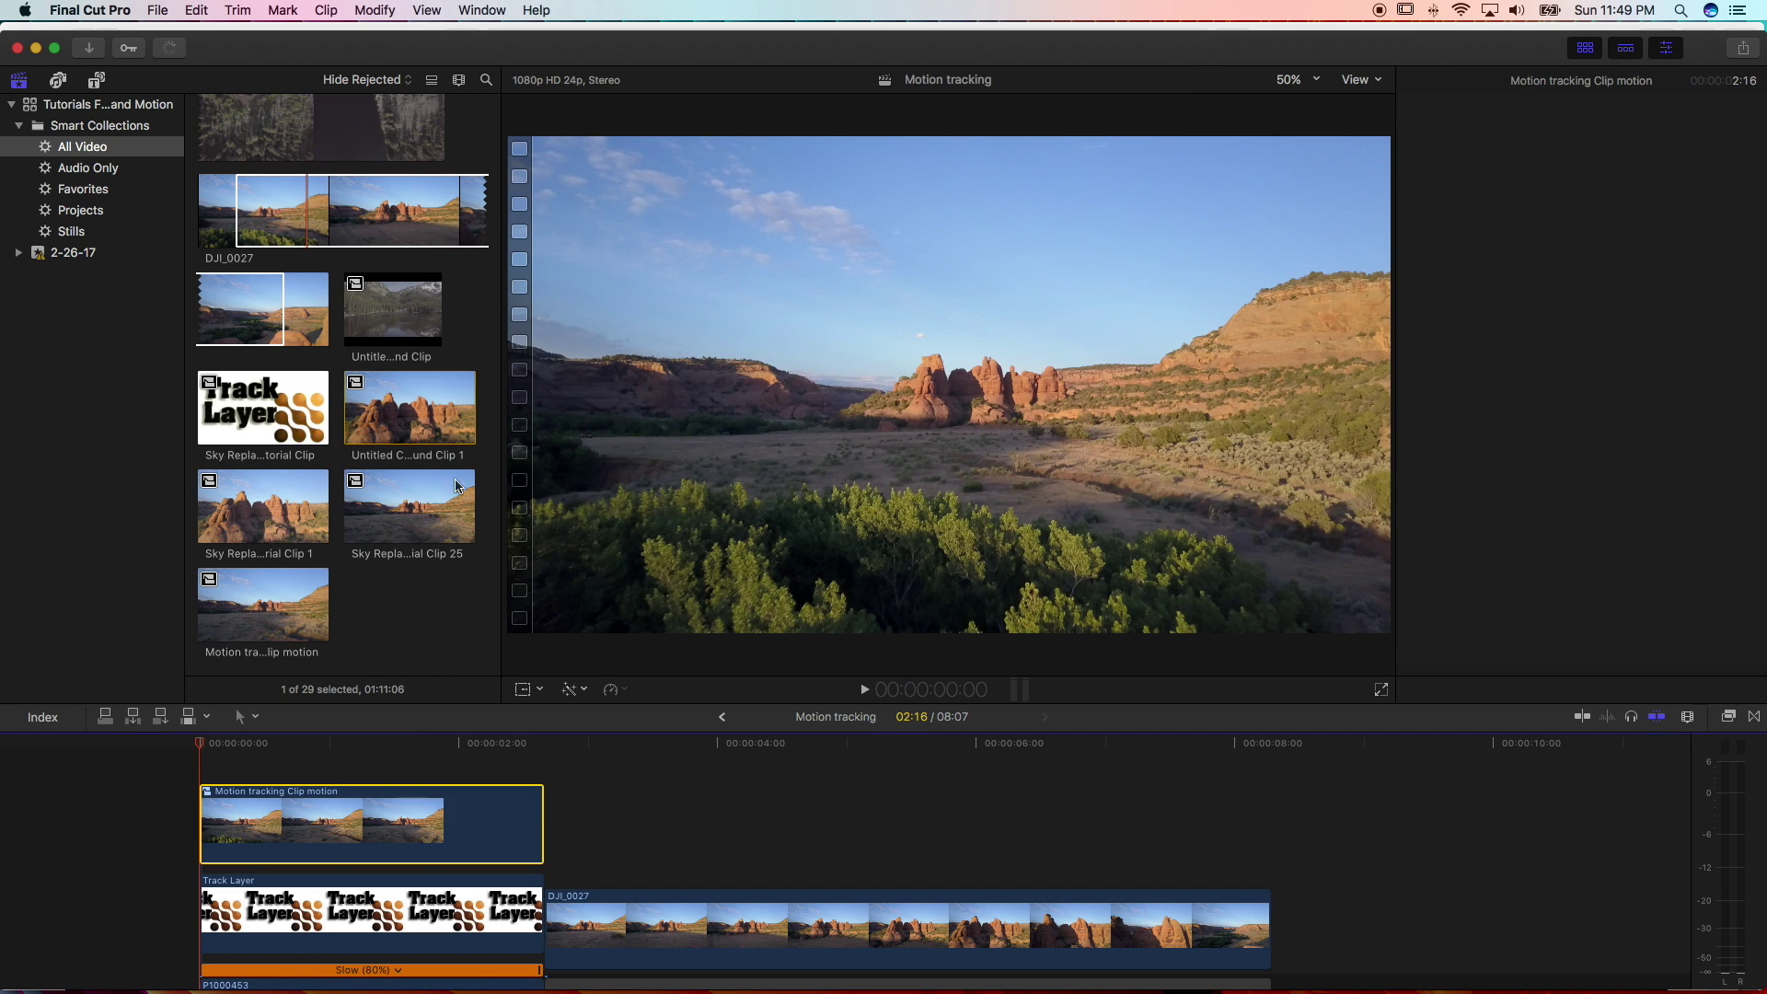
# Select the new compound clip in the browser and in the timeline
pyautogui.scroll(-2, 294, 599)
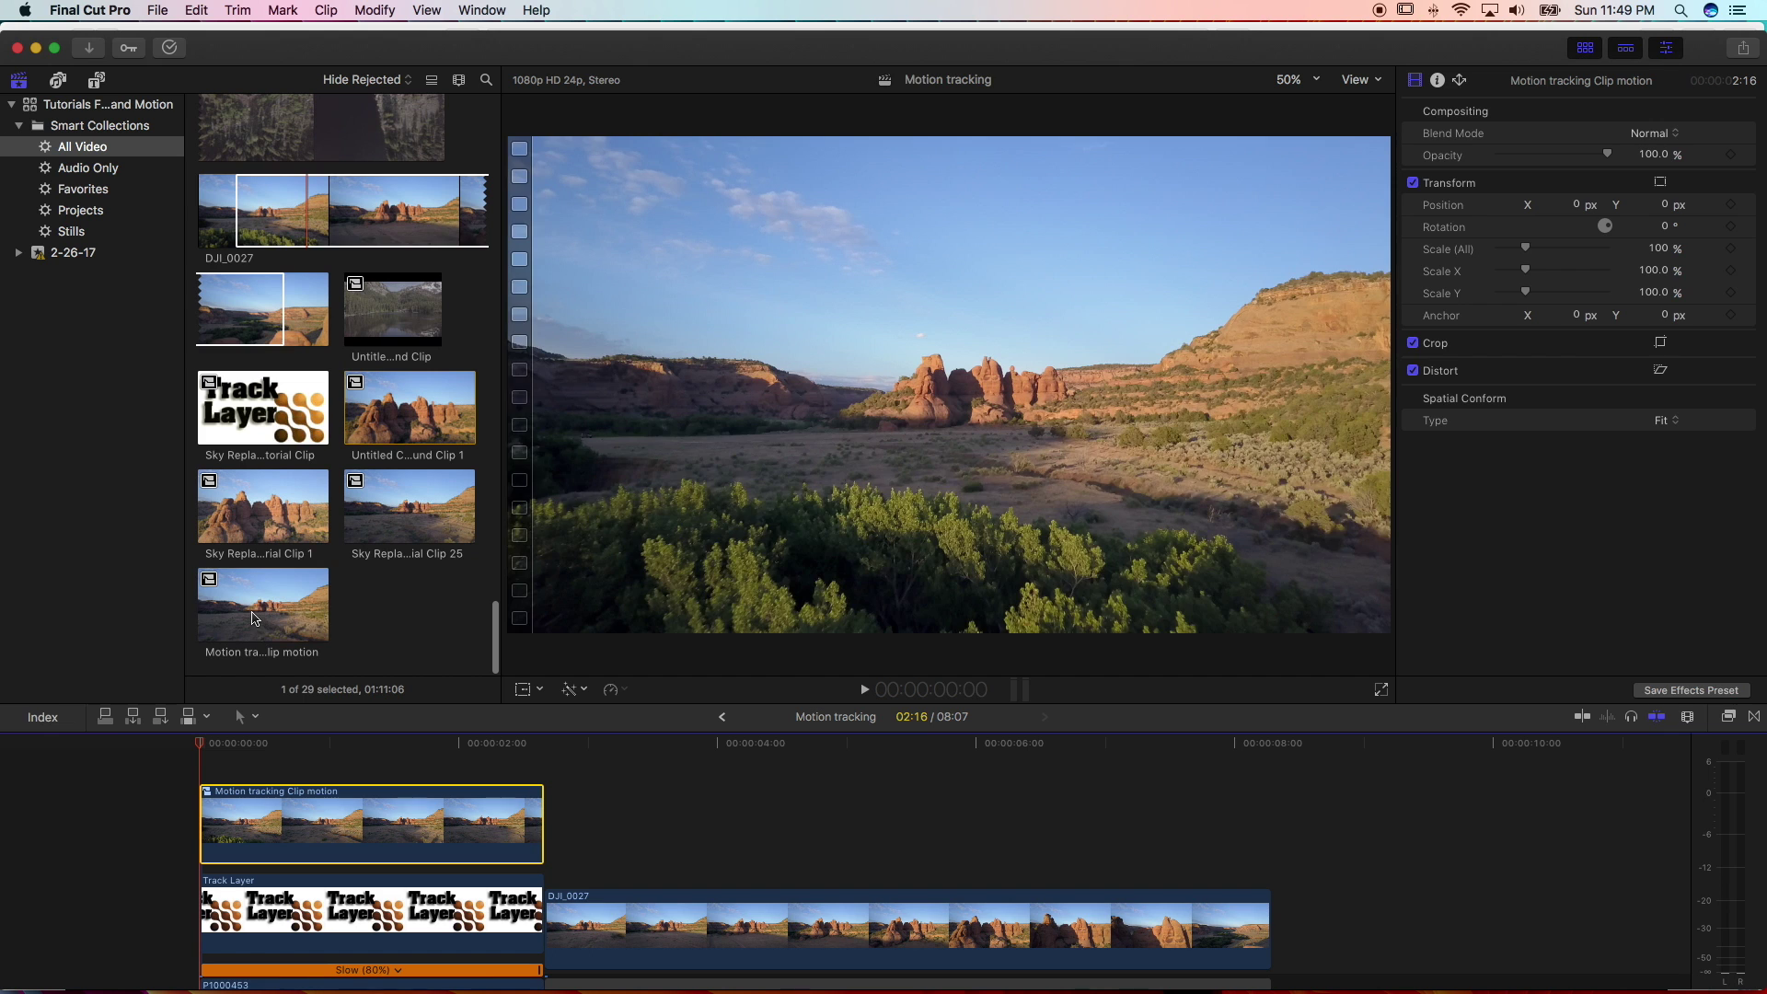
pyautogui.click(254, 619)
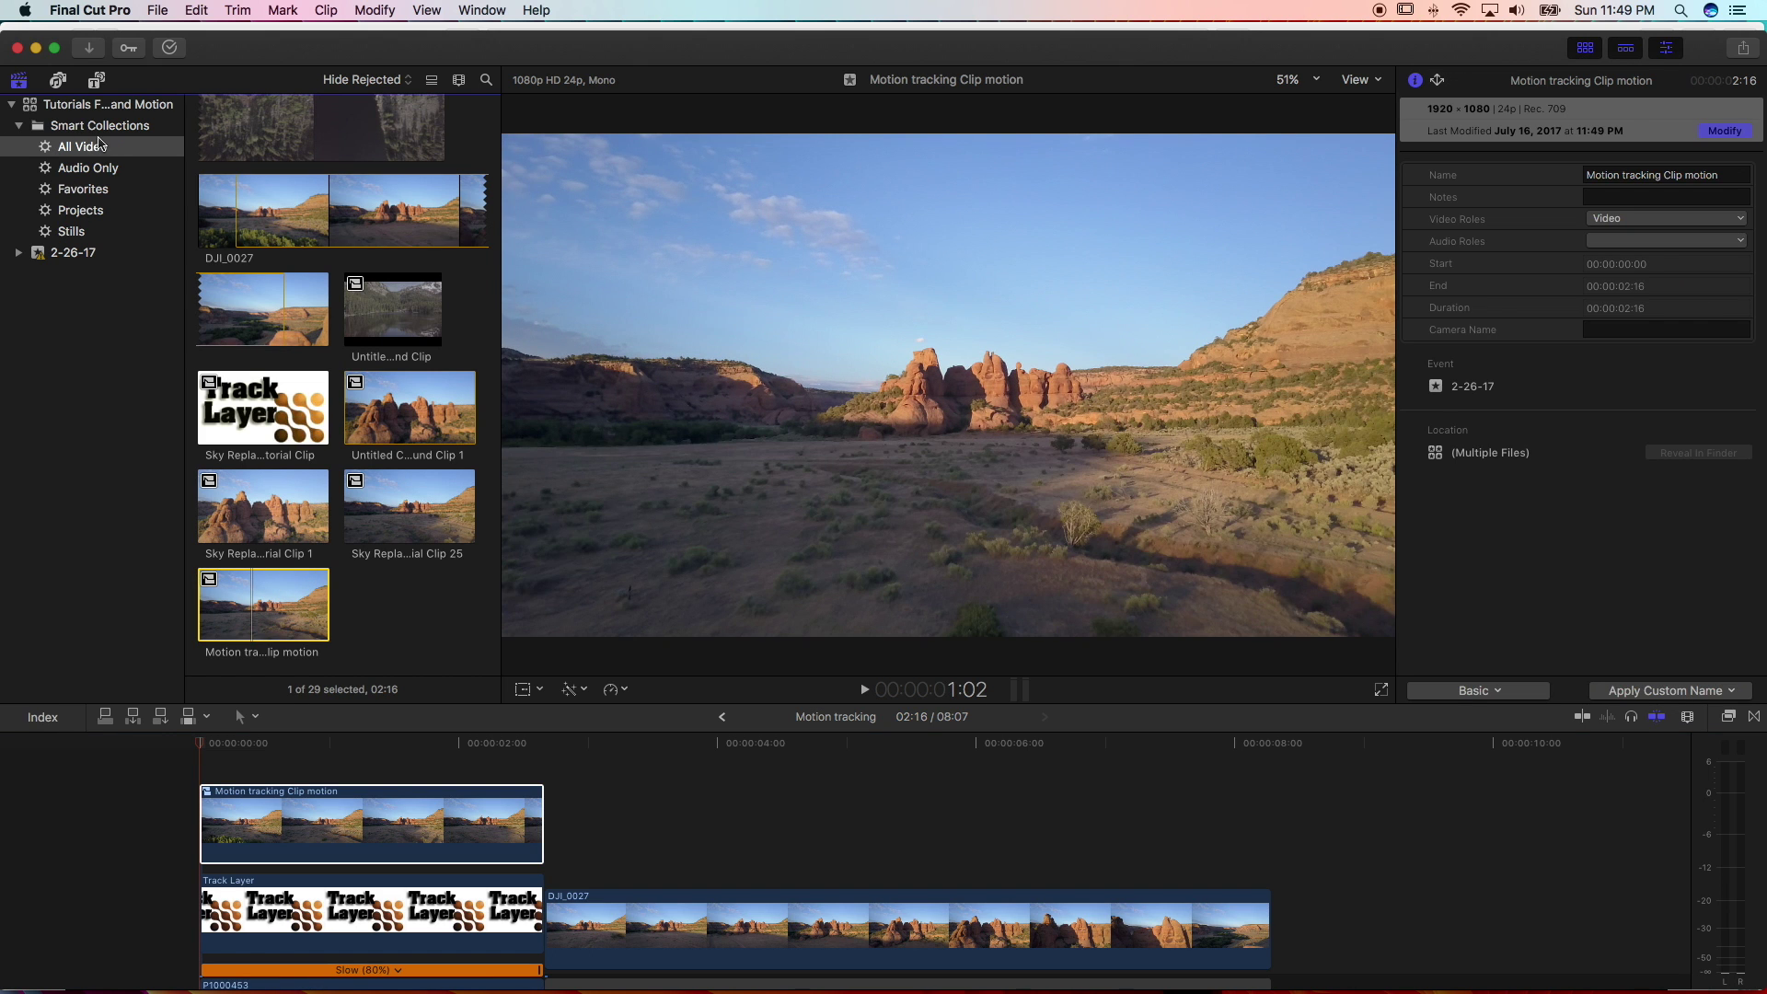
pyautogui.click(425, 807)
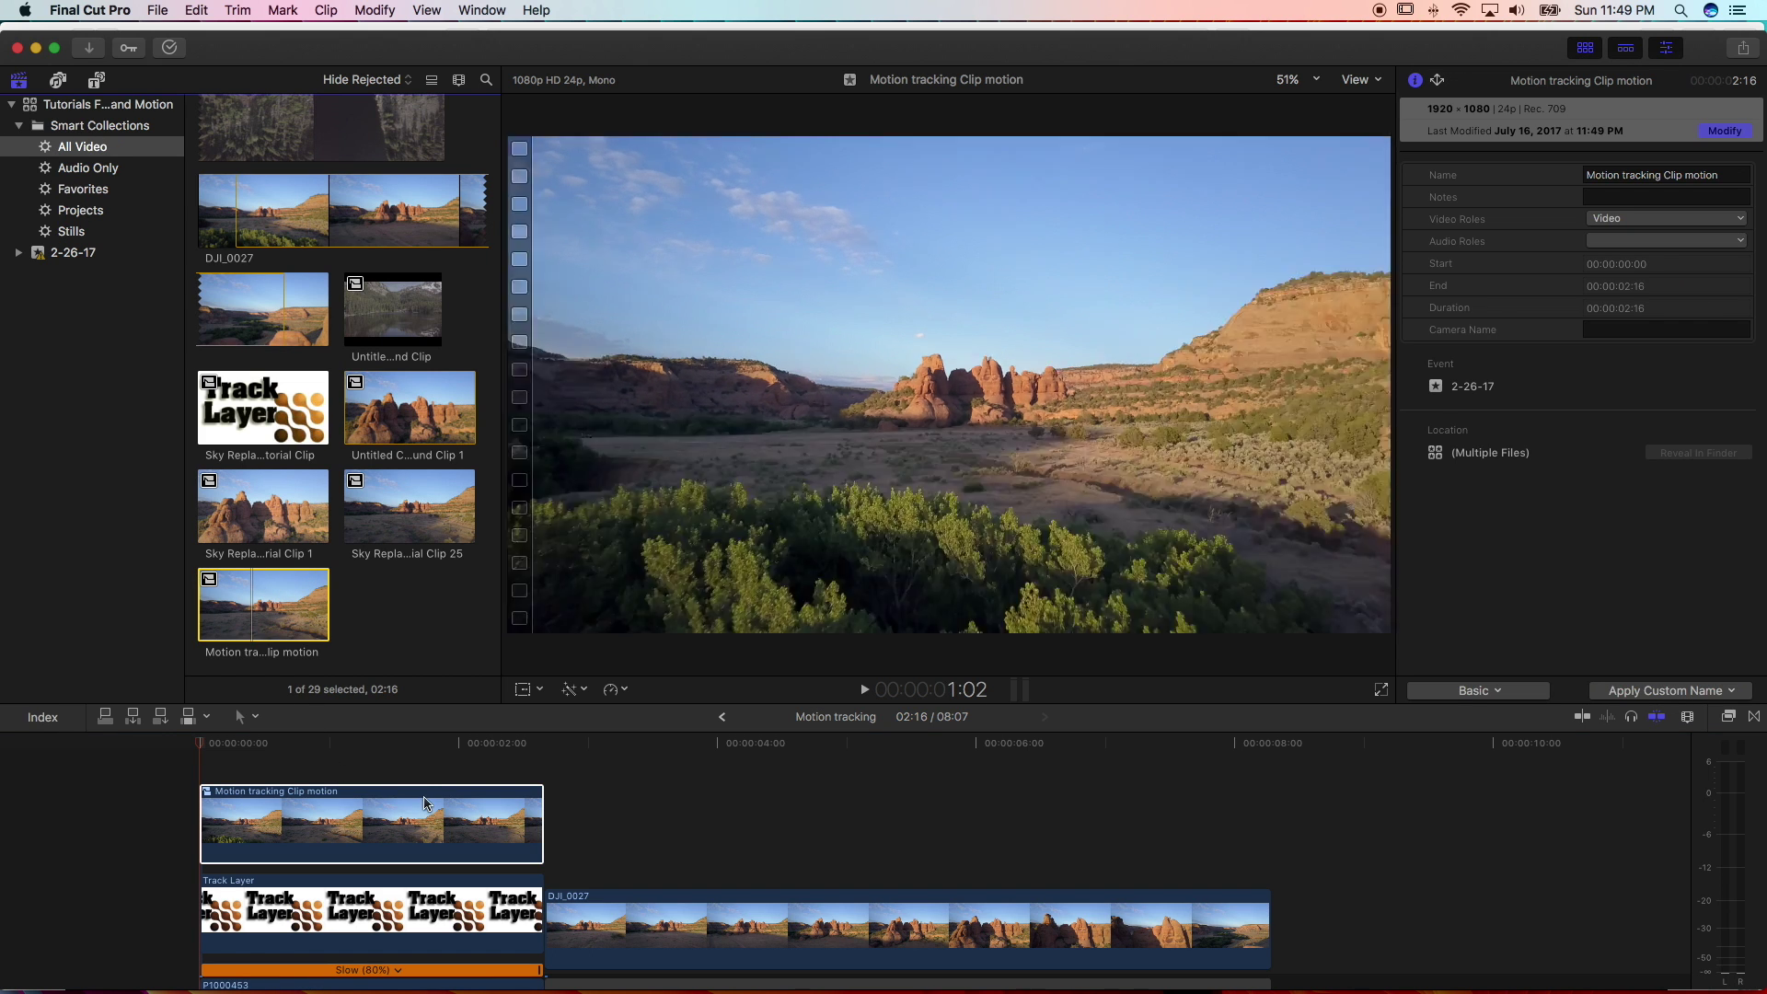
# Delete the compound clip from the timeline and apply it as Track Layer's insert layer
pyautogui.press('Delete')
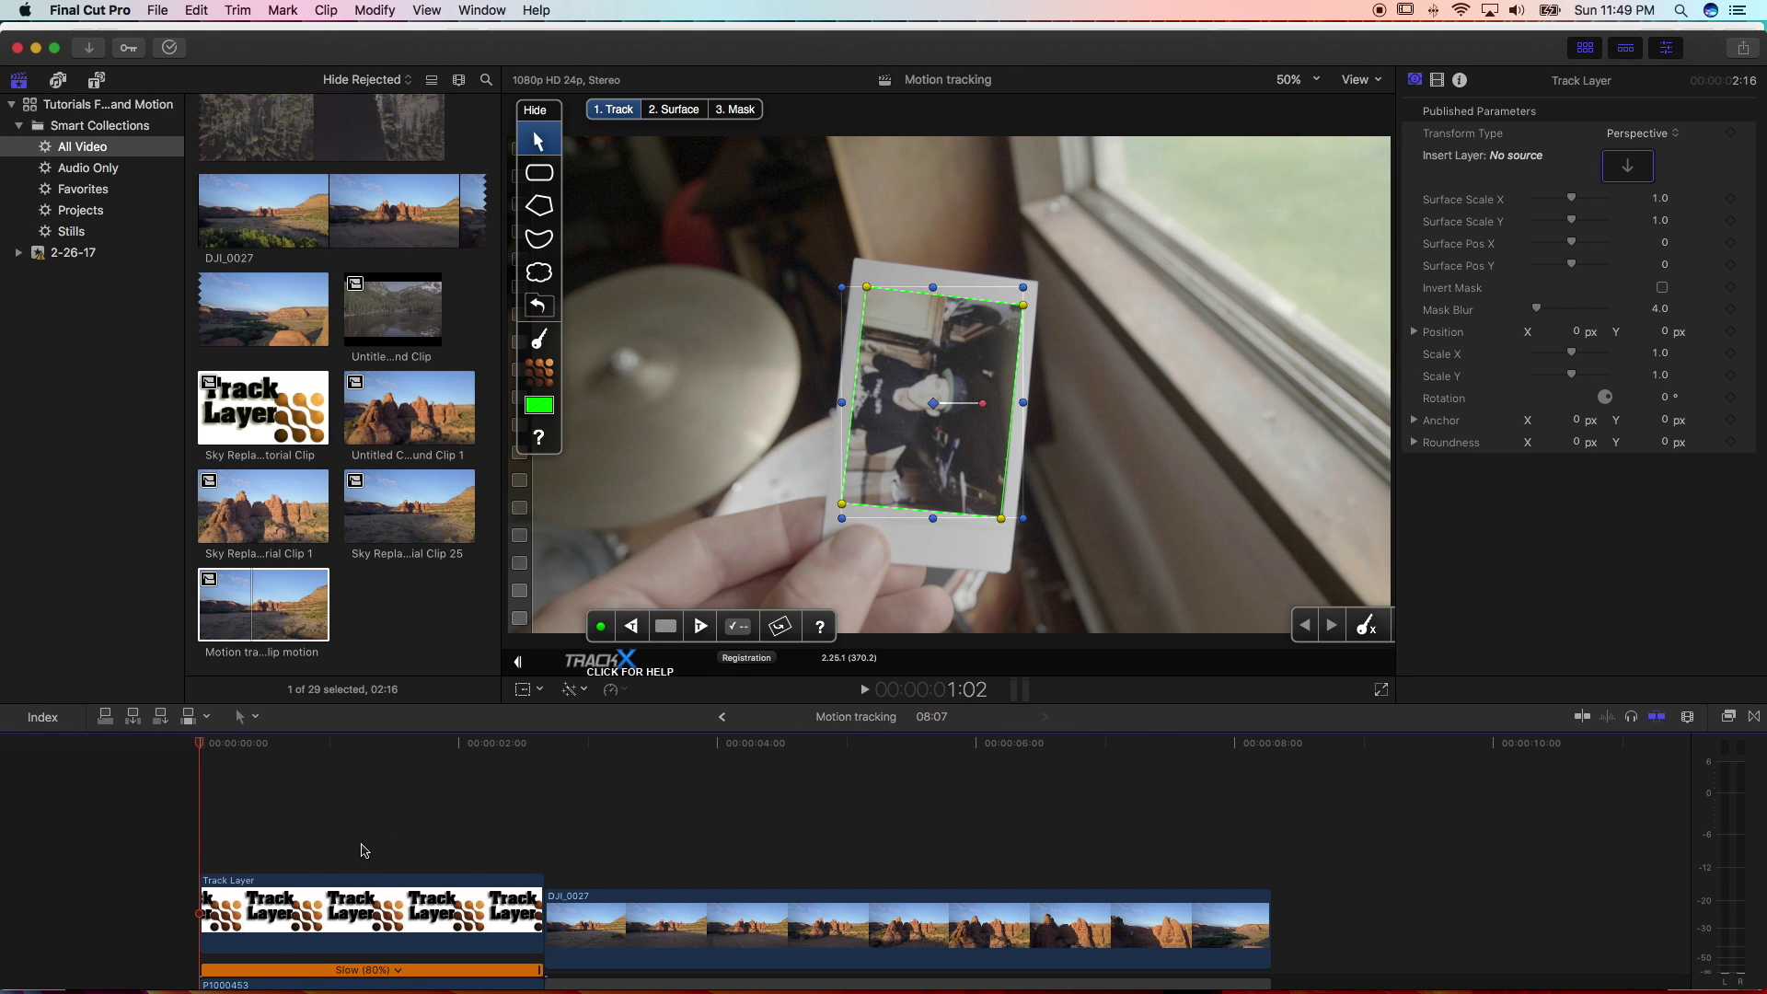
pyautogui.scroll(-2, 279, 891)
pyautogui.click(261, 836)
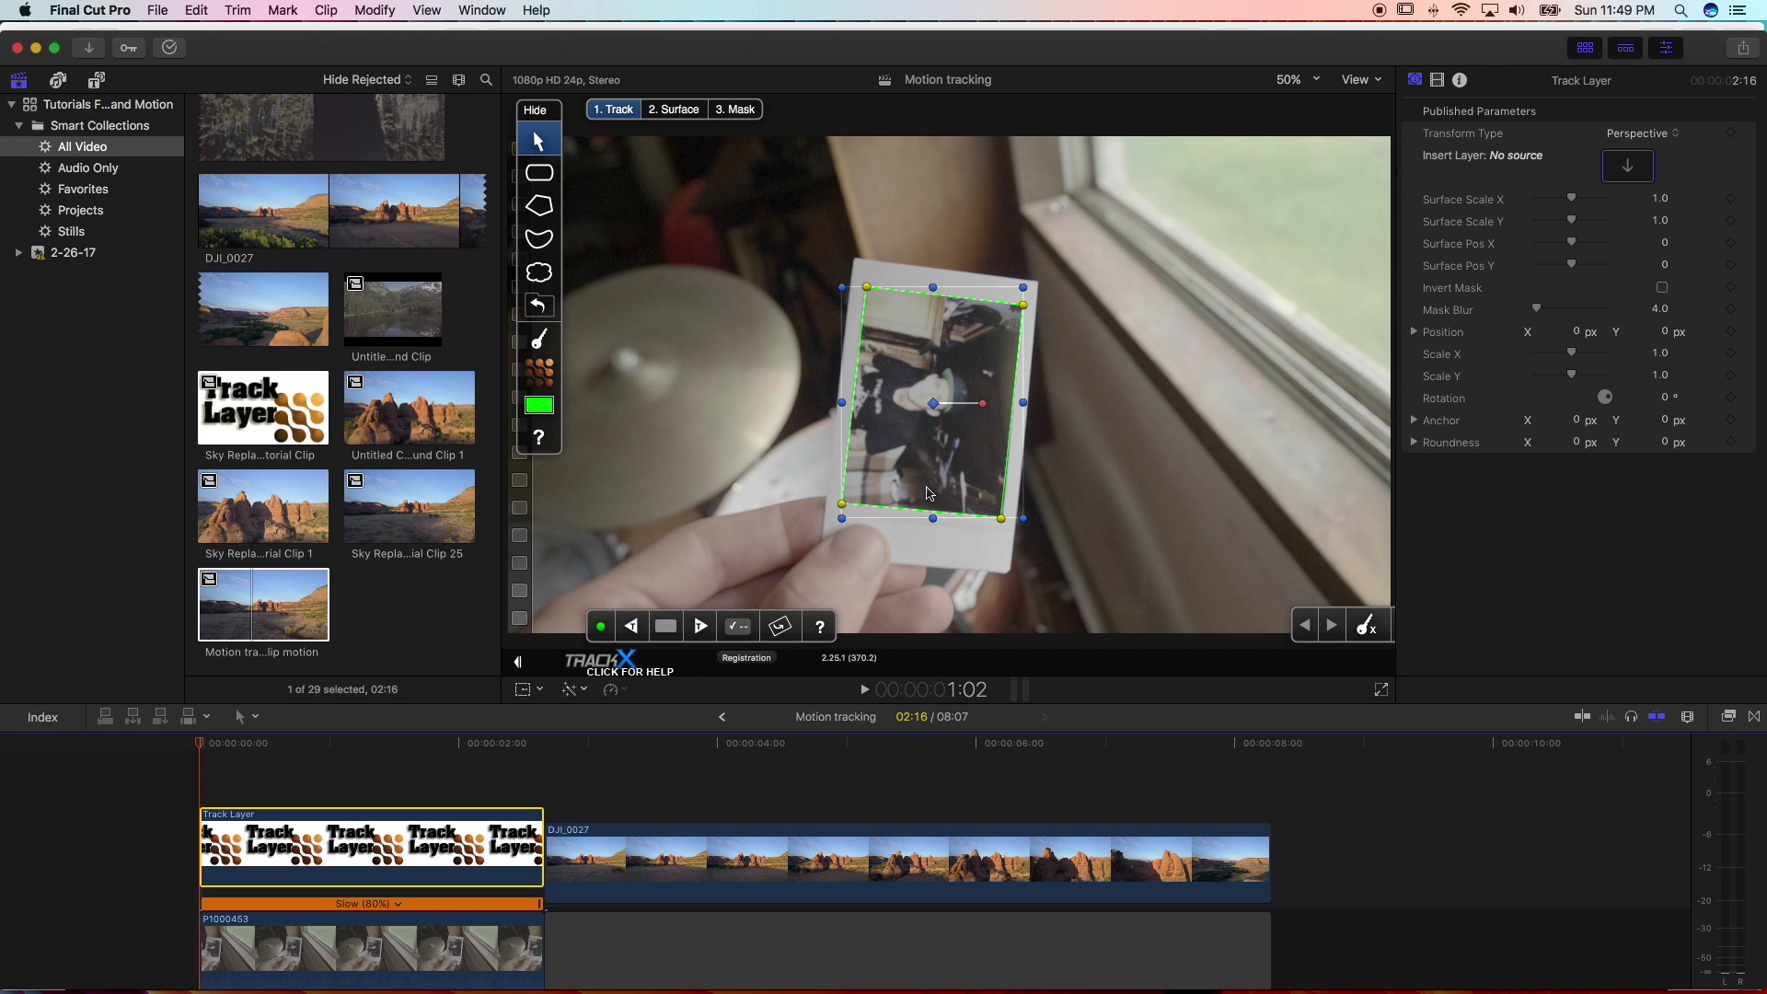
pyautogui.click(1629, 167)
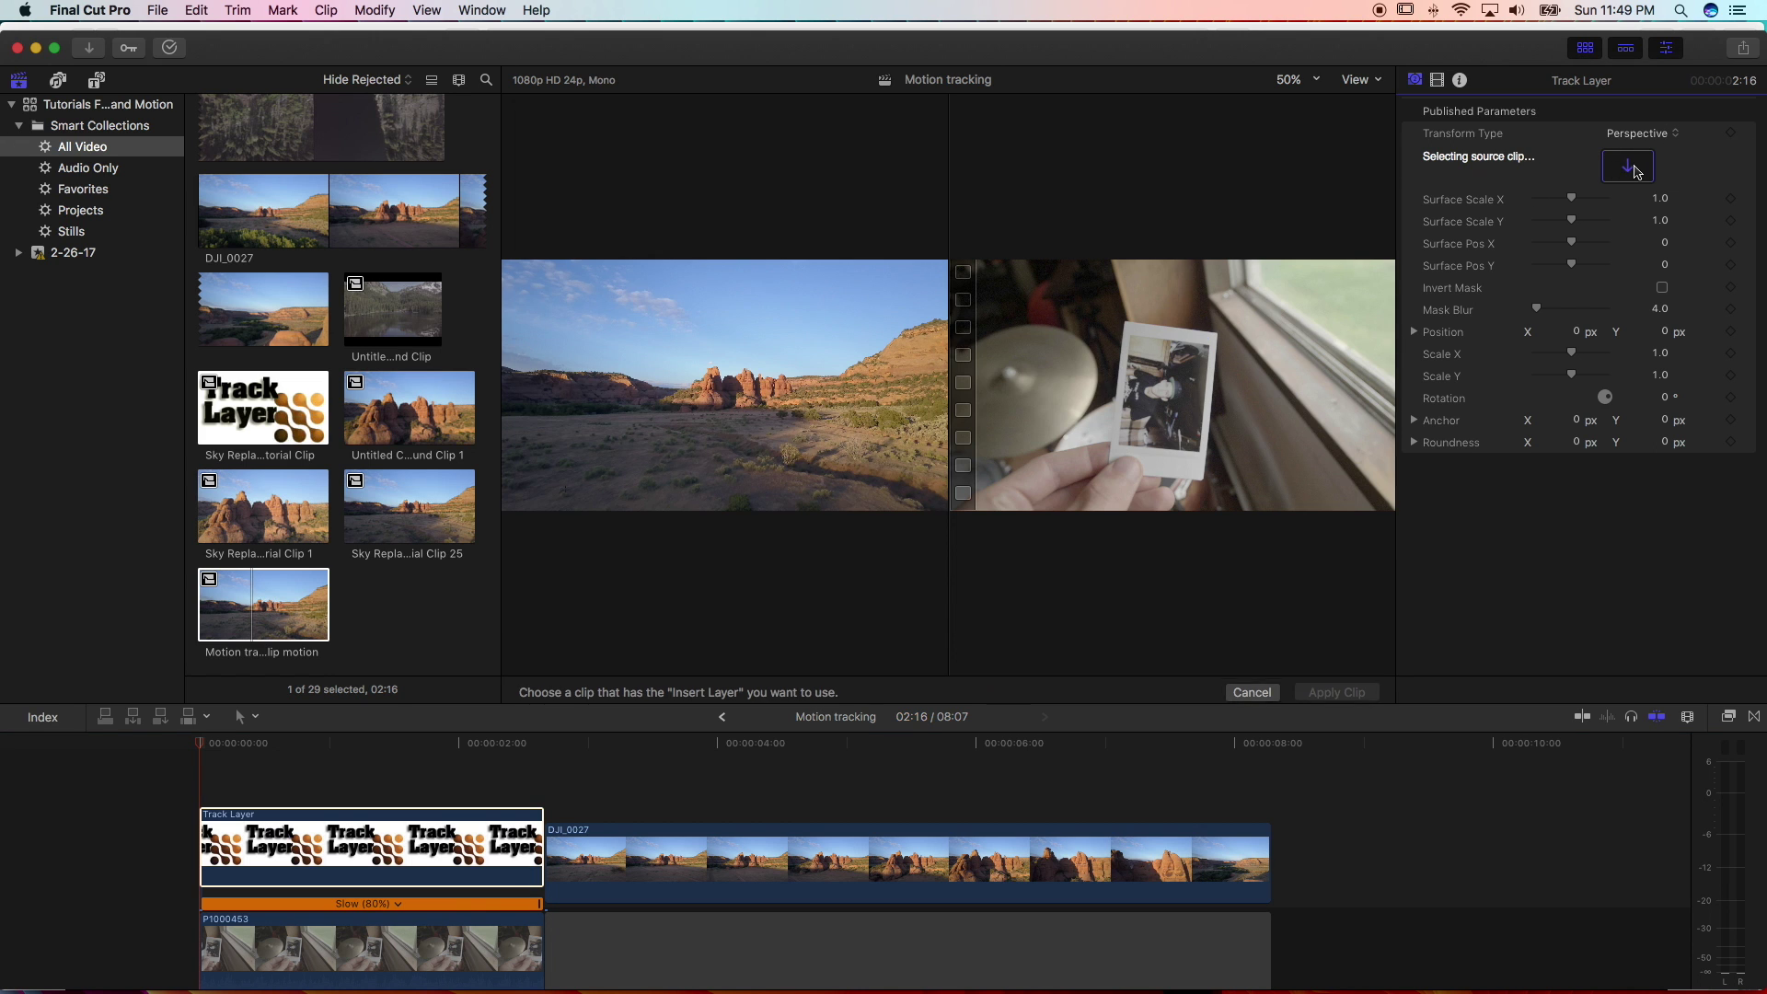
pyautogui.click(279, 610)
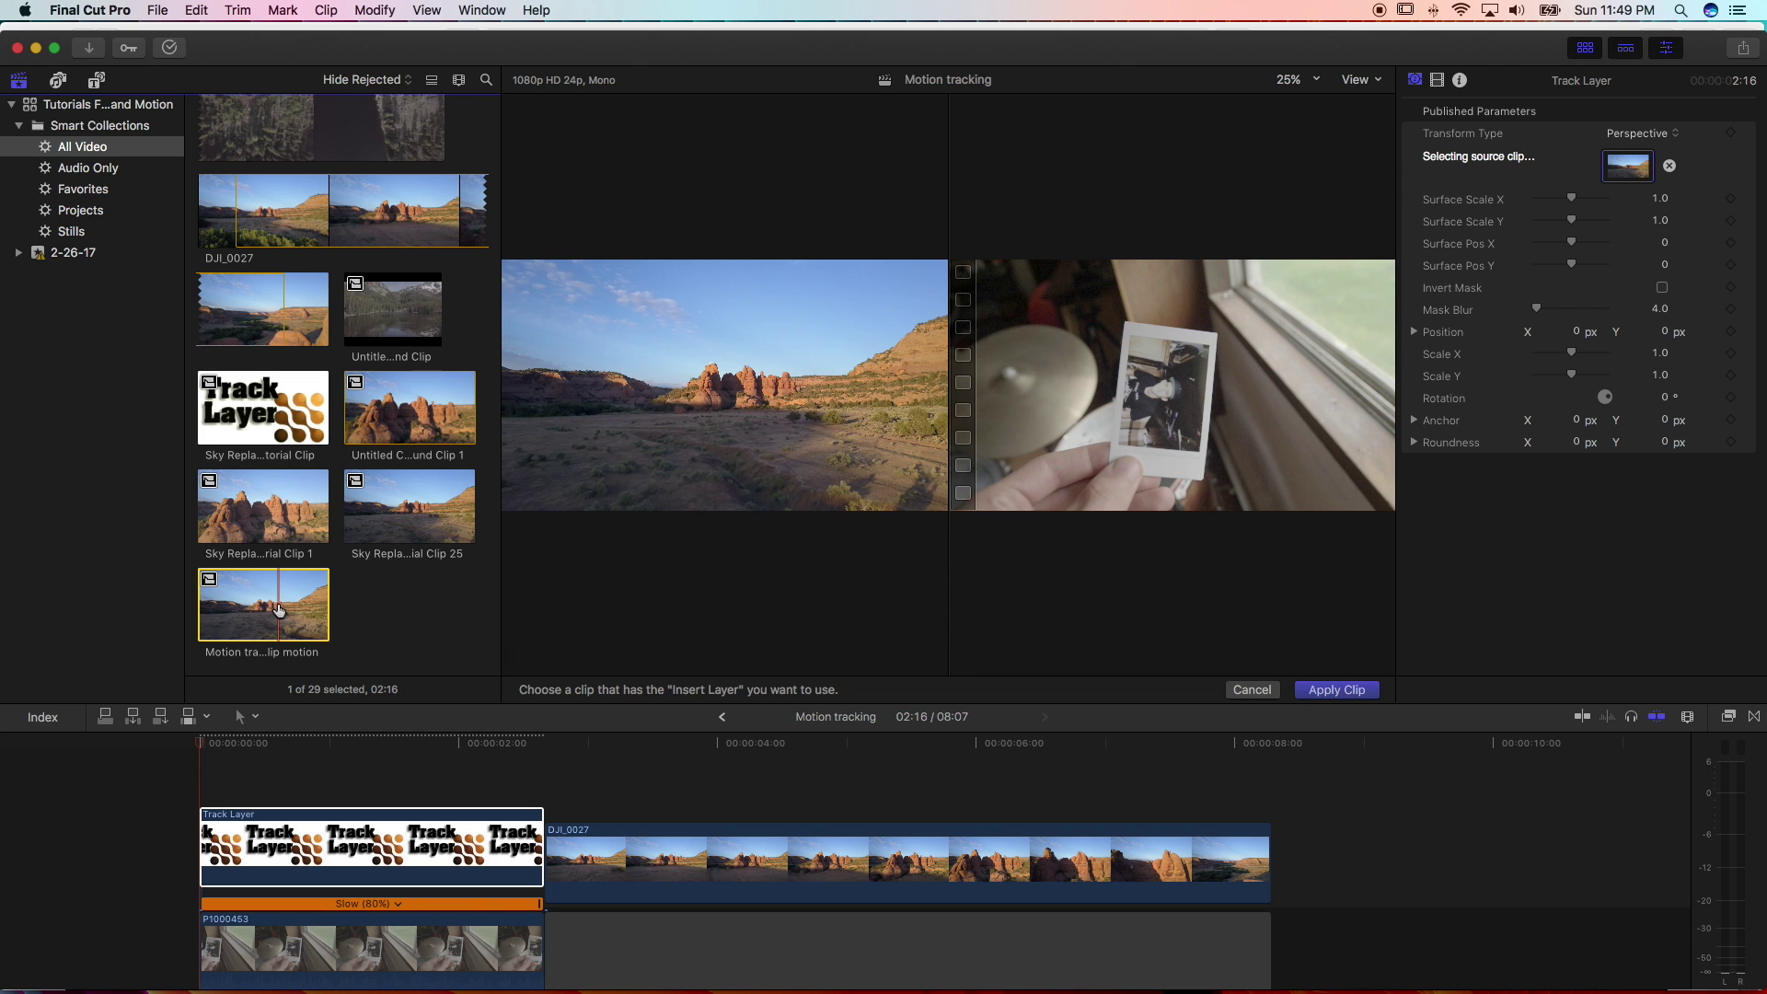
pyautogui.click(1356, 697)
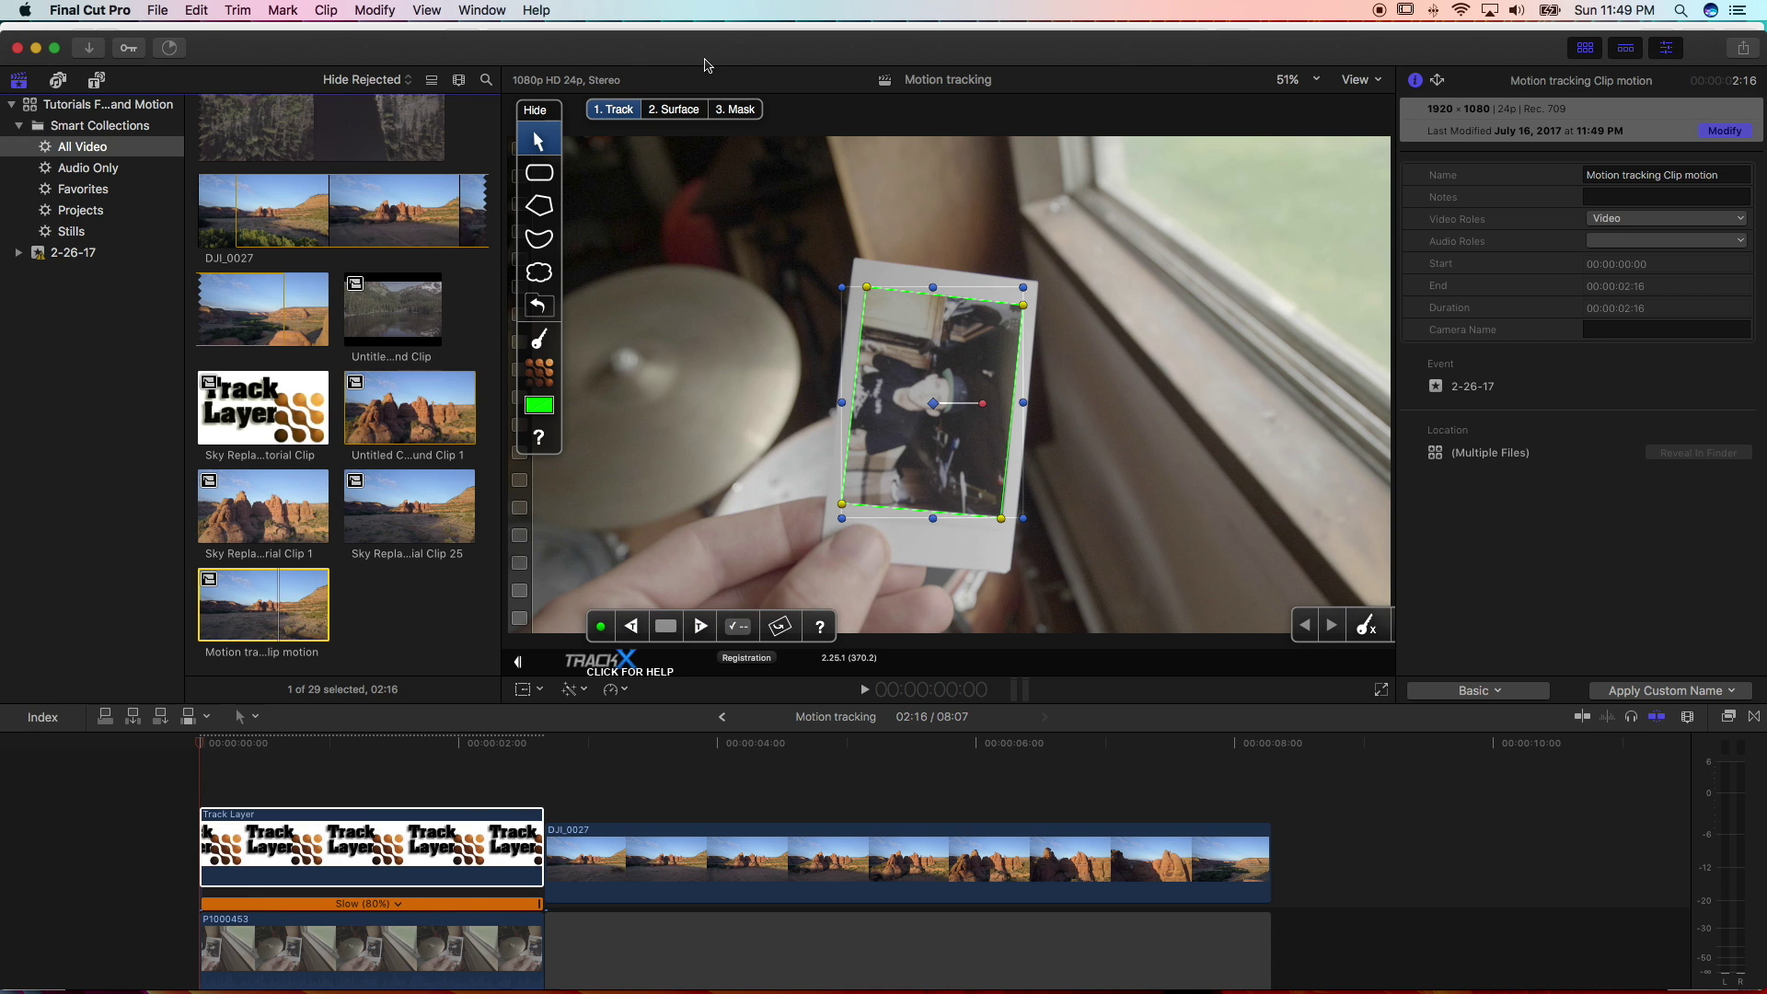
pyautogui.click(670, 112)
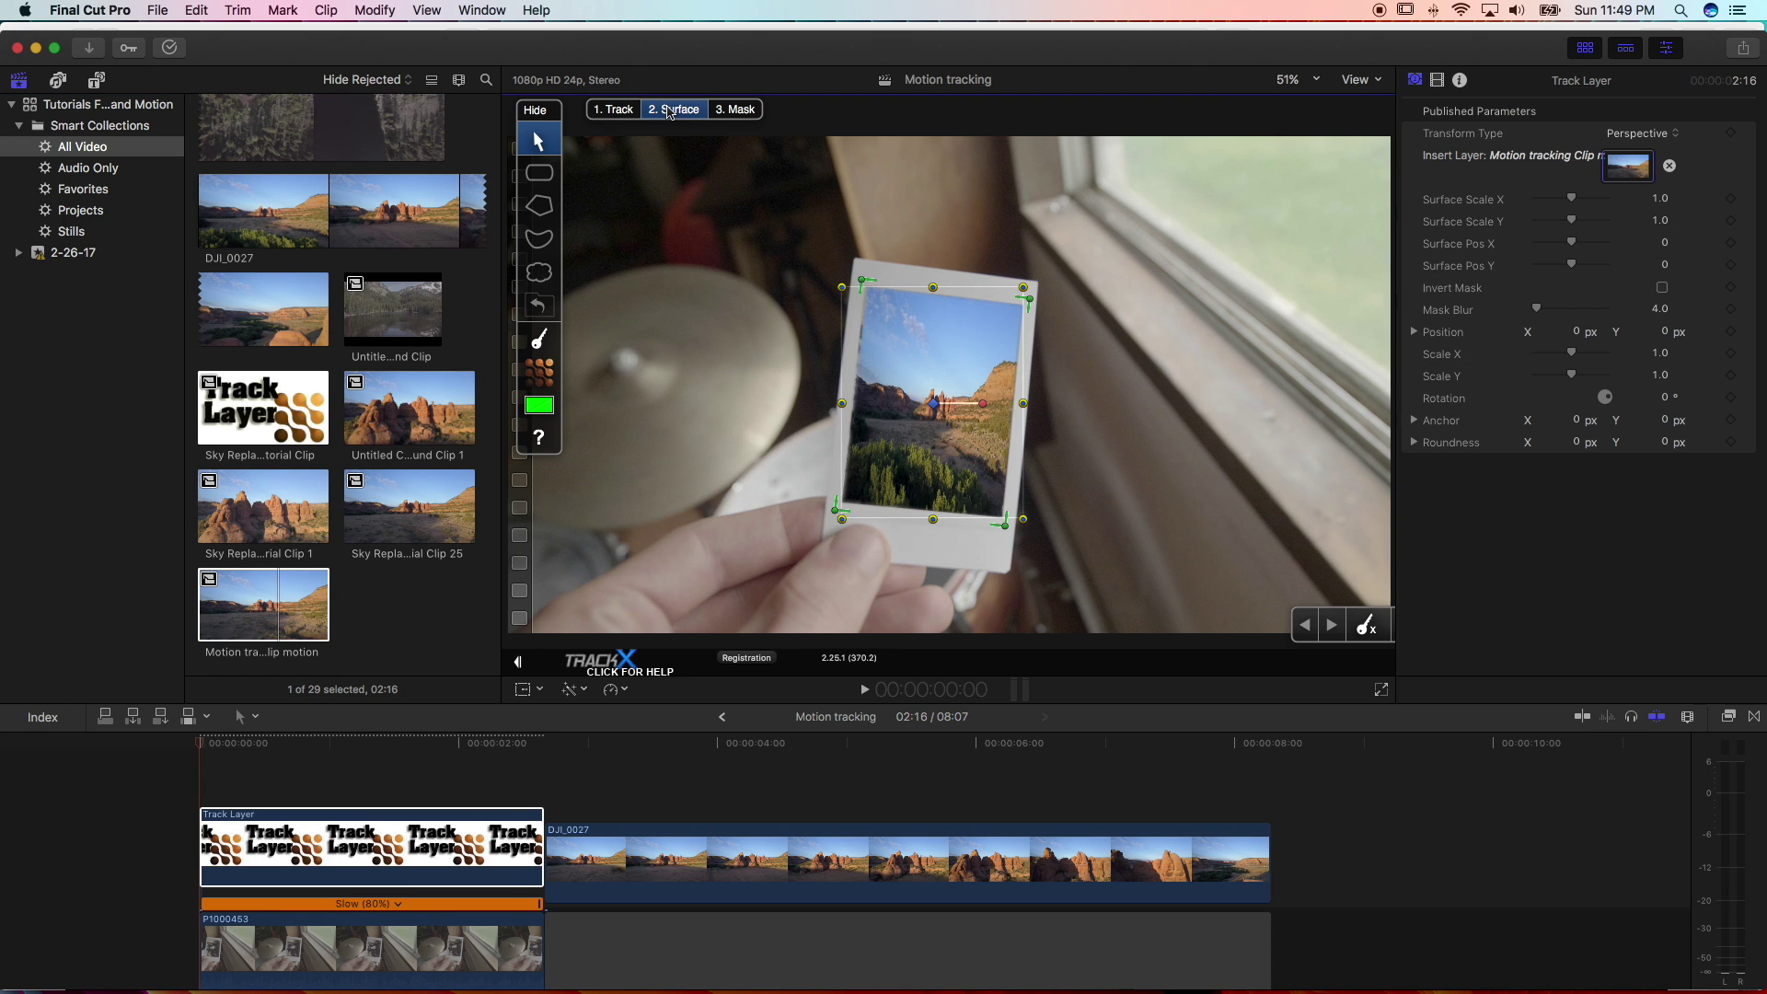
# Try and undo a mask blur, nudge the surface corner, and set Surface Scale X to 2.0
pyautogui.click(630, 112)
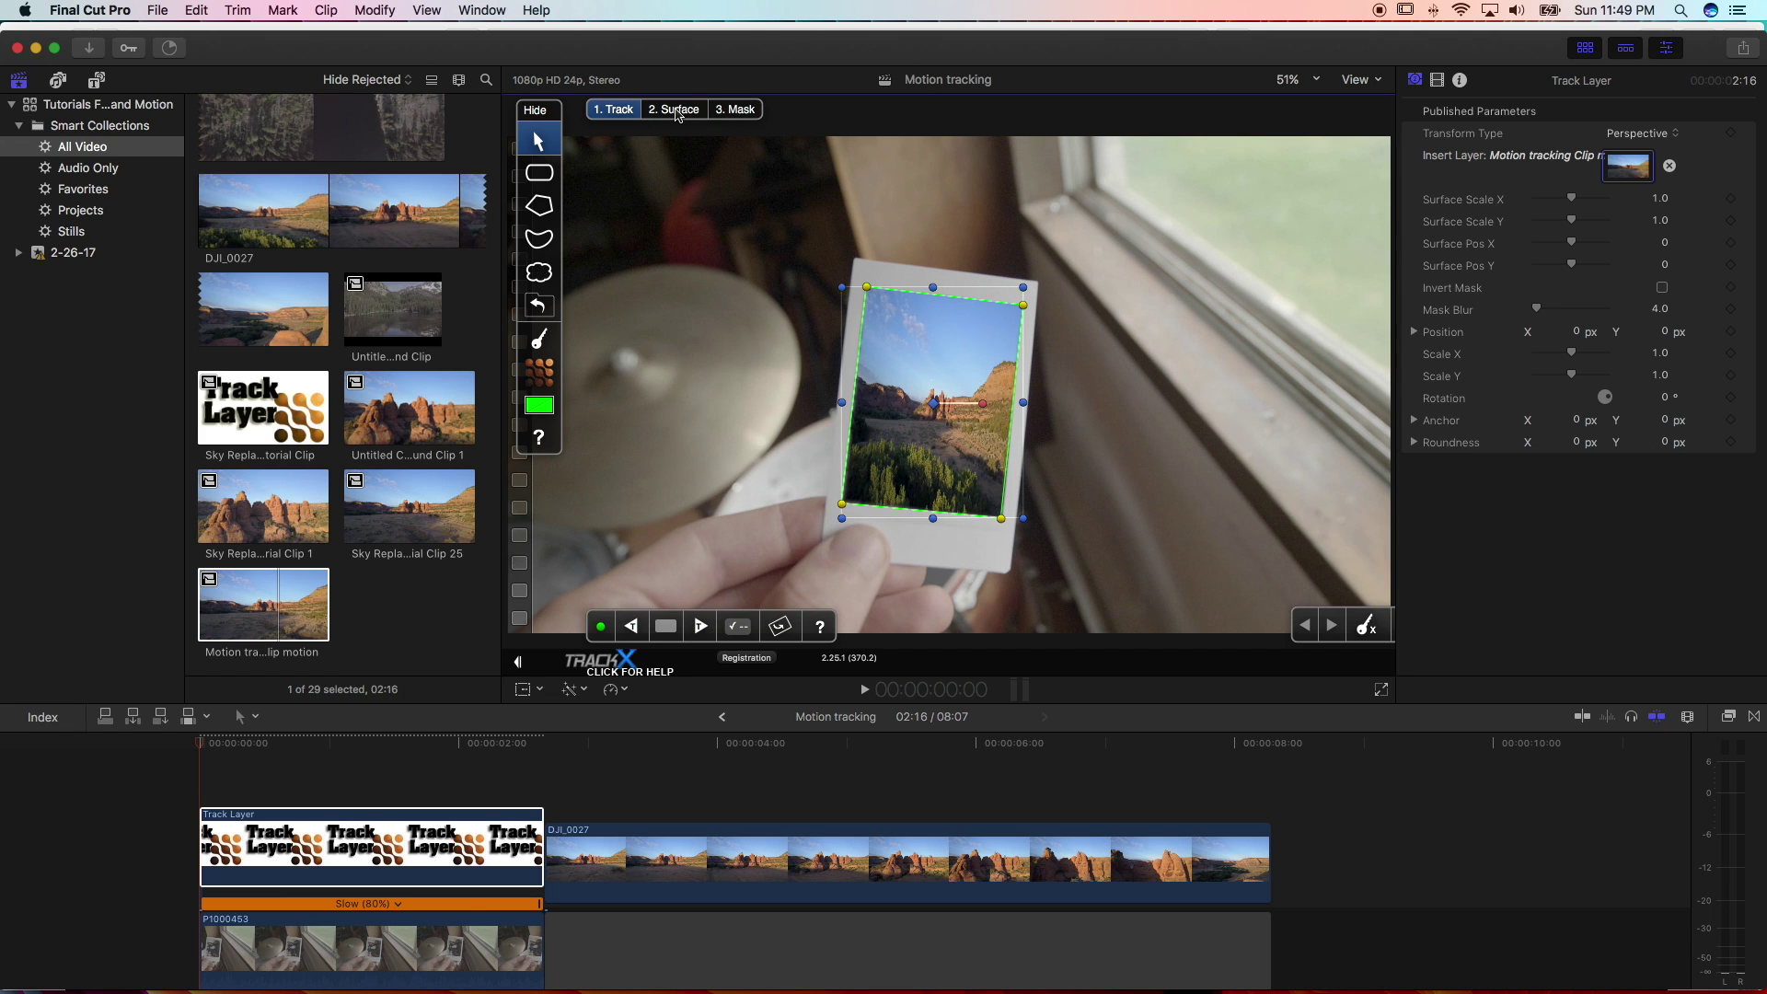
pyautogui.click(688, 112)
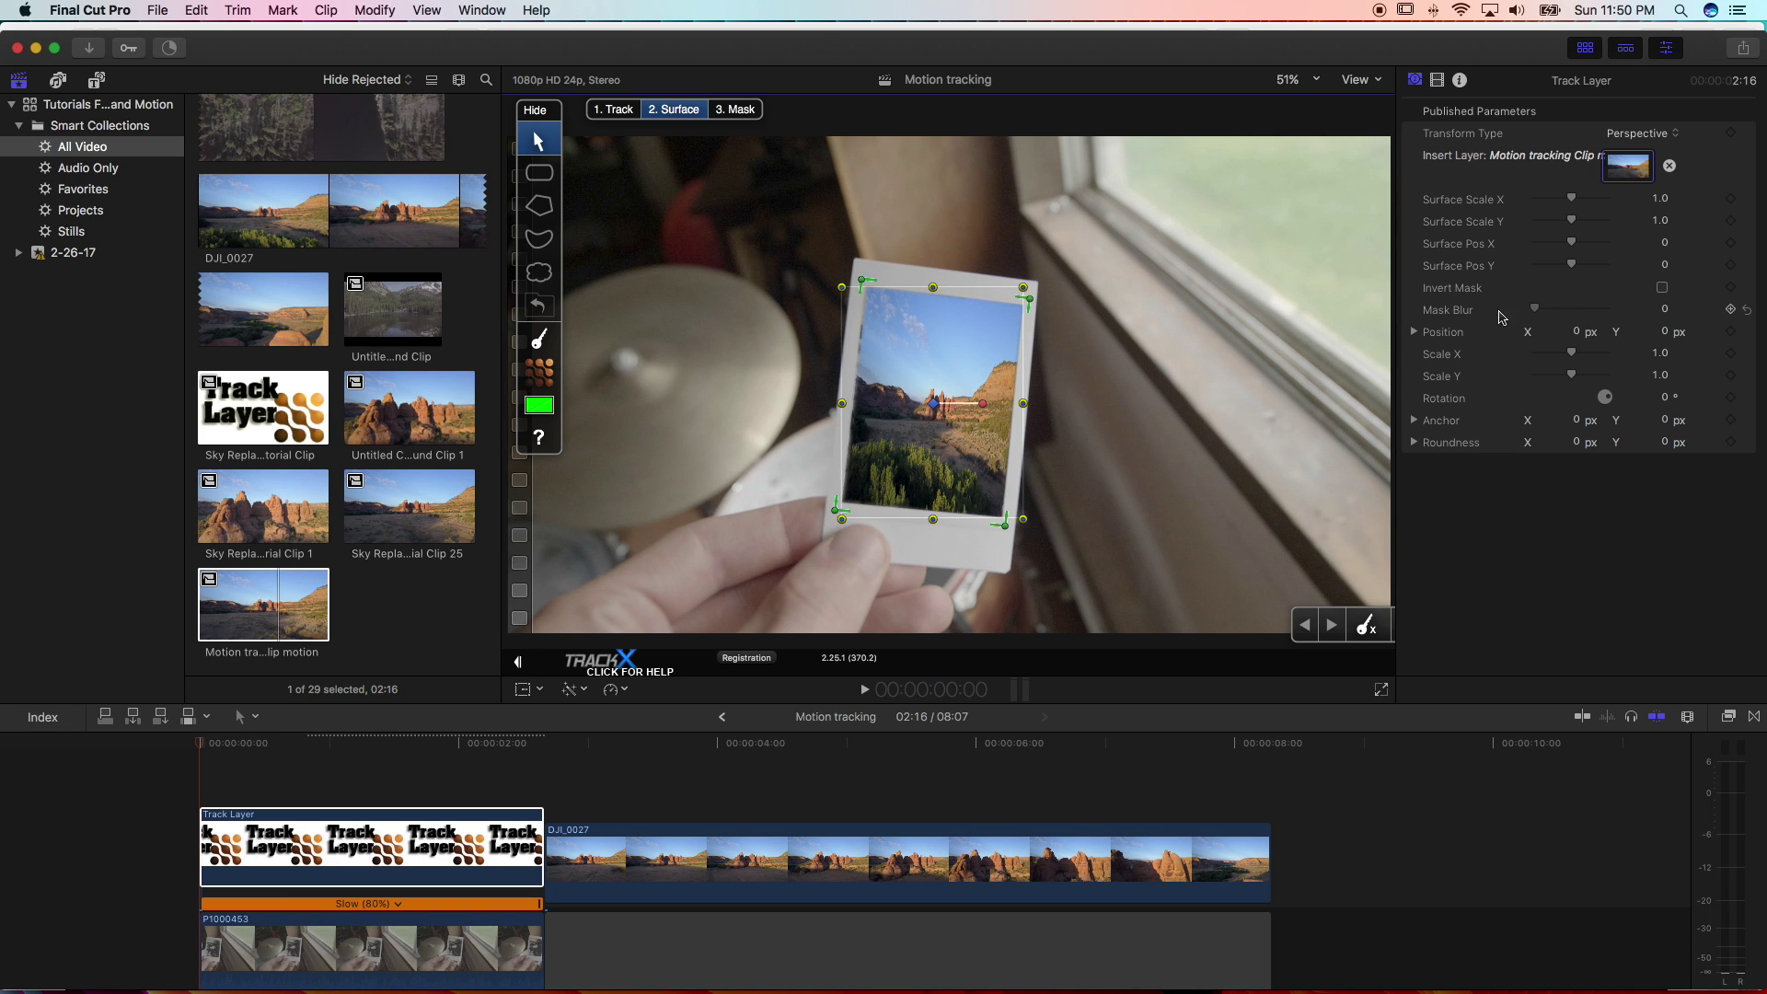
pyautogui.moveTo(1521, 318); pyautogui.dragTo(1556, 317)
pyautogui.press('super+z')
pyautogui.moveTo(1025, 522); pyautogui.dragTo(1029, 526)
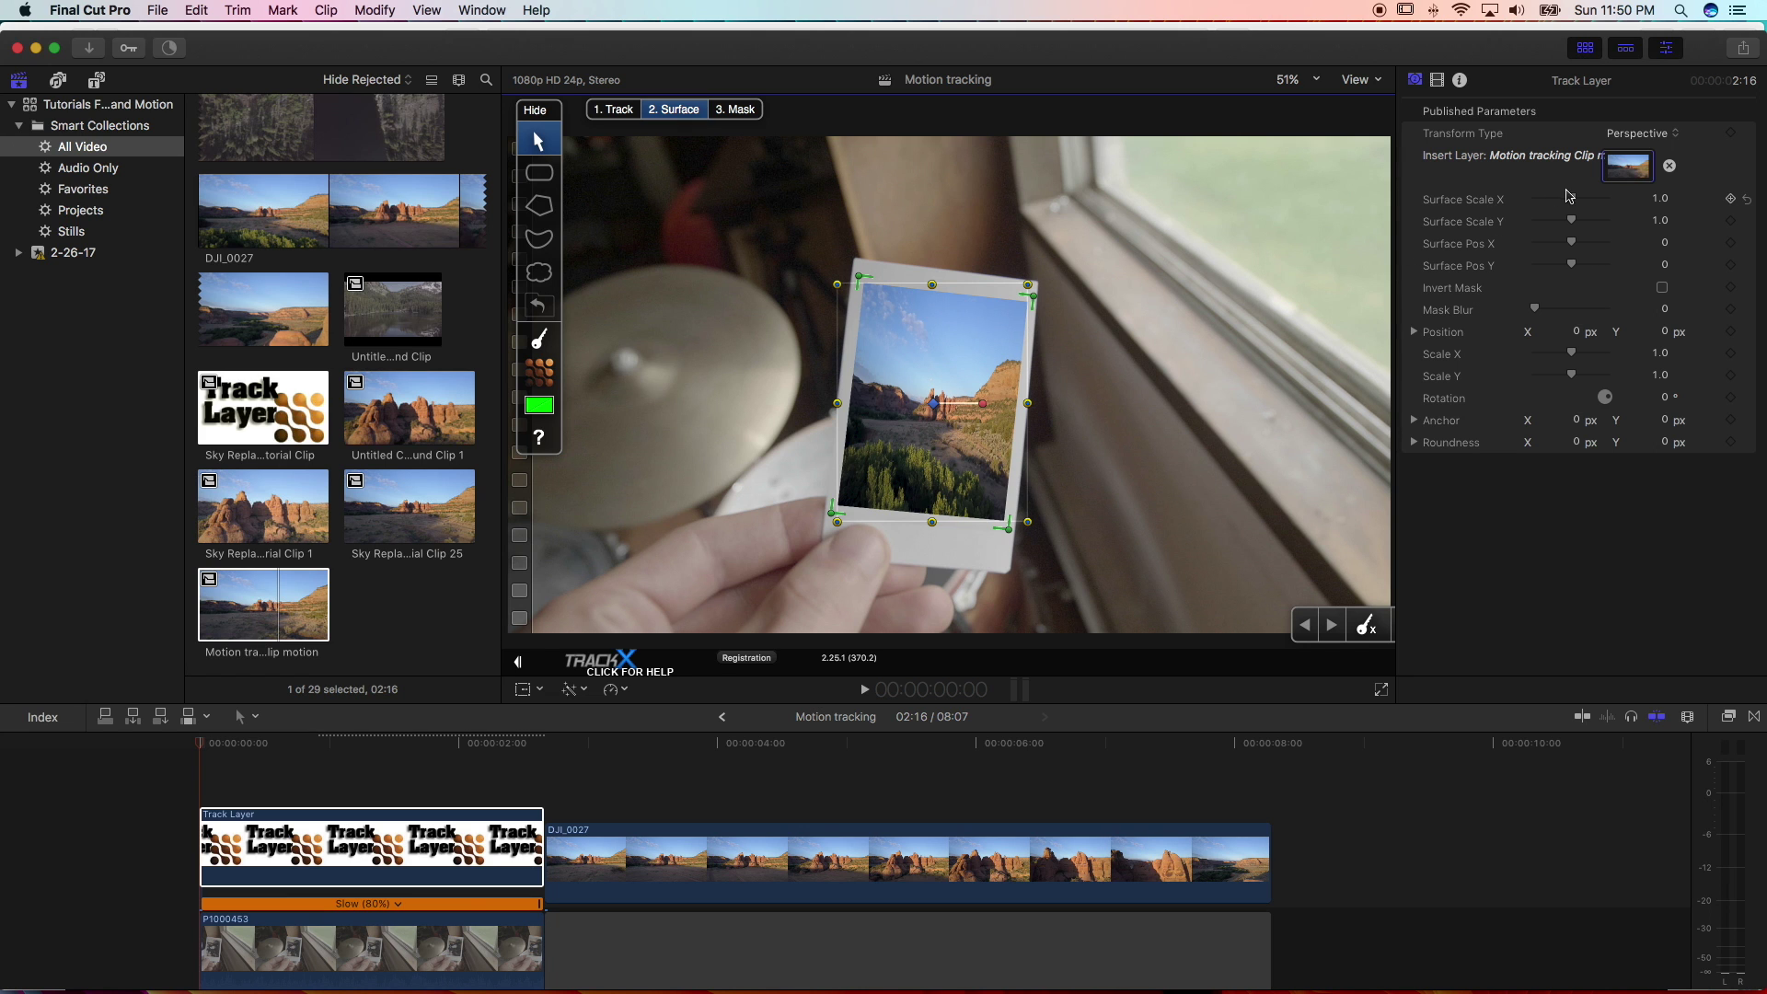
pyautogui.moveTo(1580, 203); pyautogui.dragTo(1625, 208)
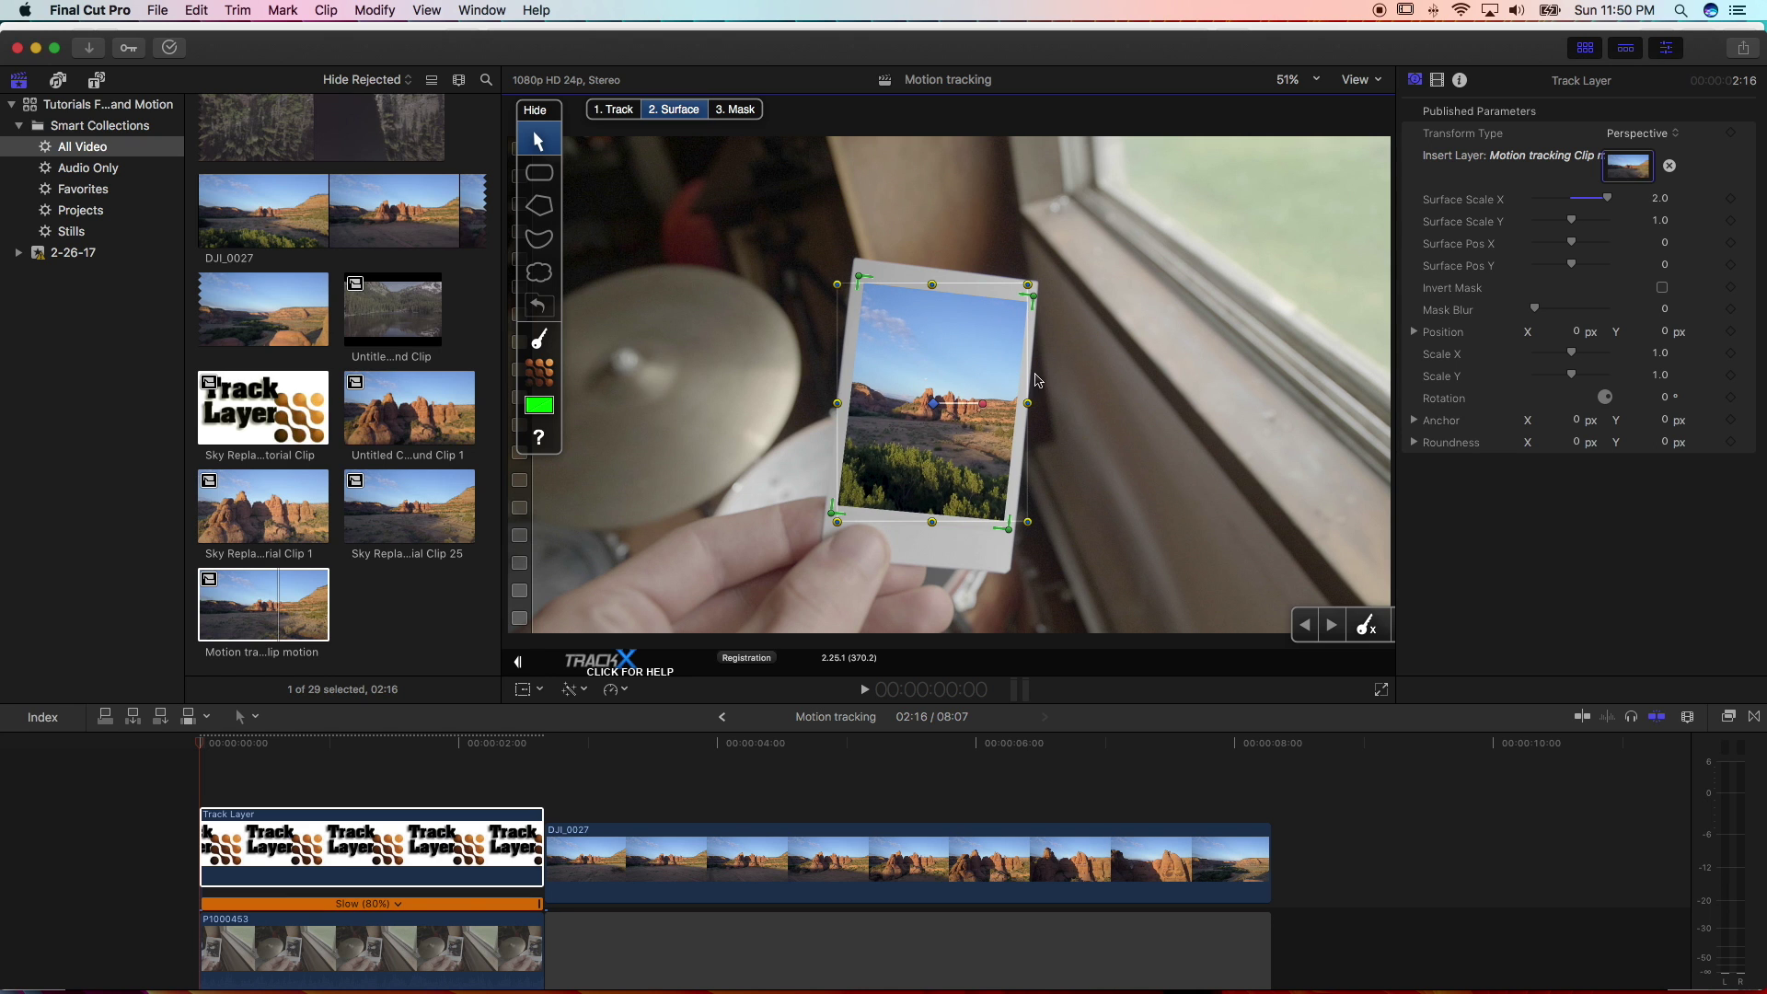
pyautogui.click(198, 778)
pyautogui.press('space')
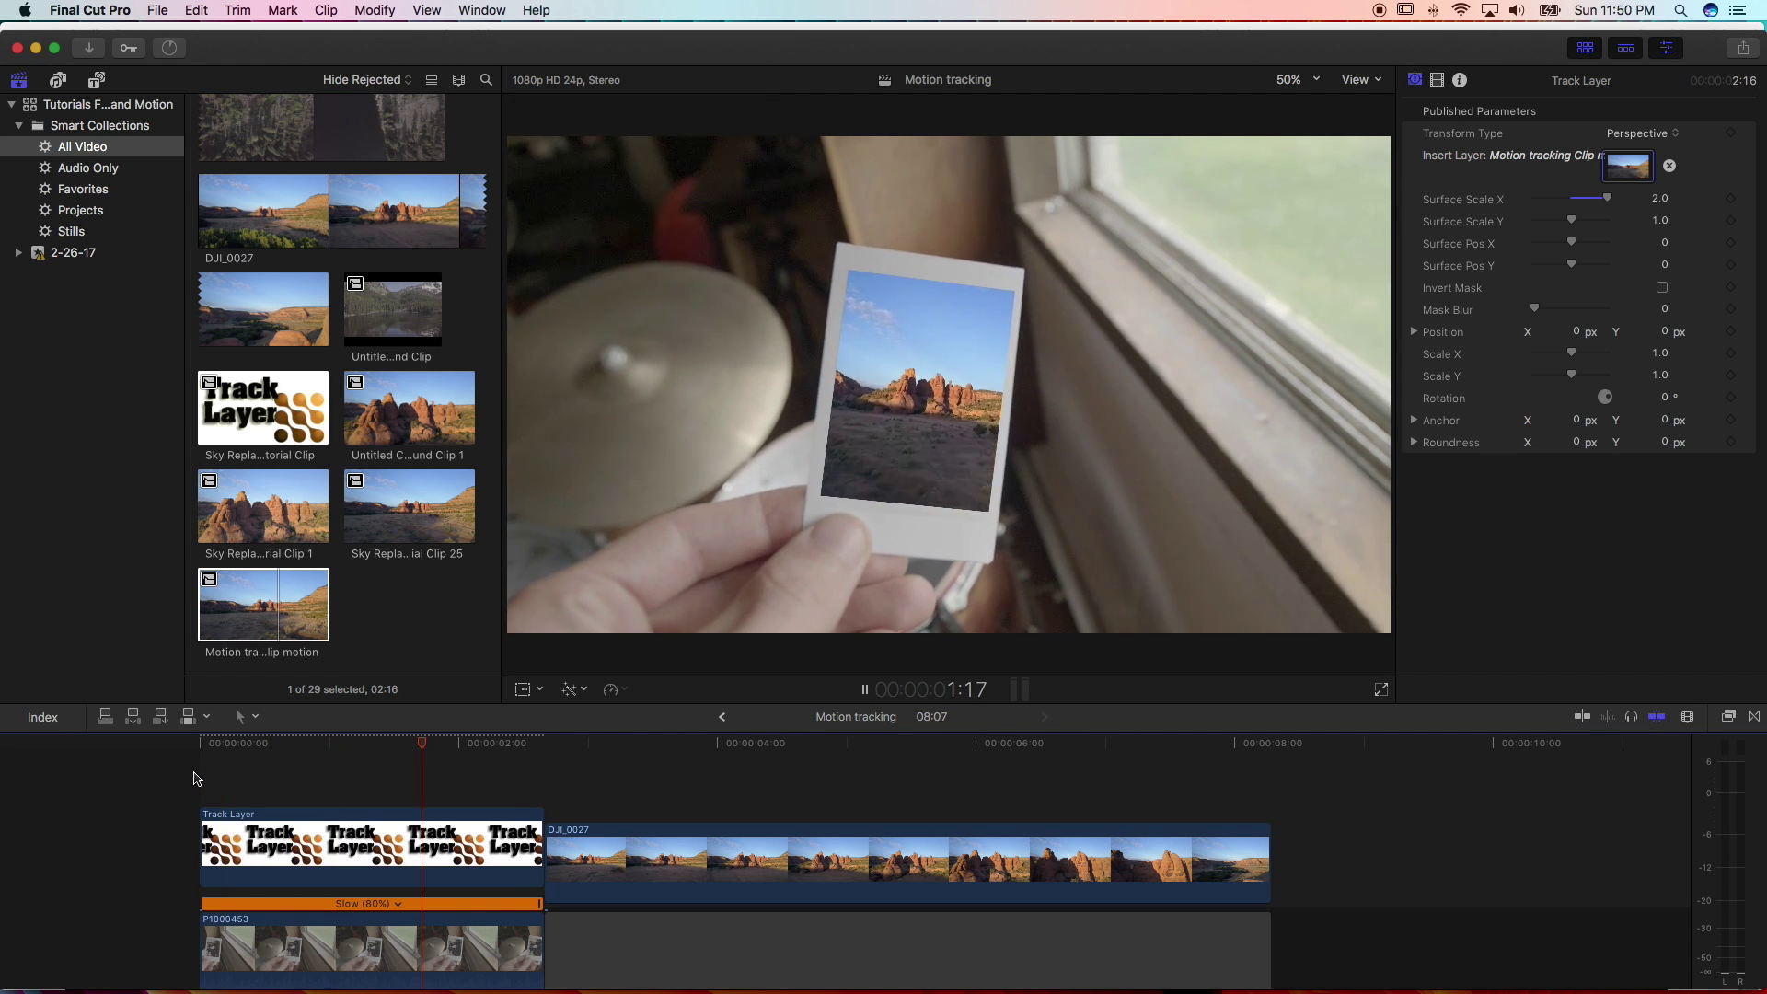
pyautogui.press('space')
pyautogui.click(196, 778)
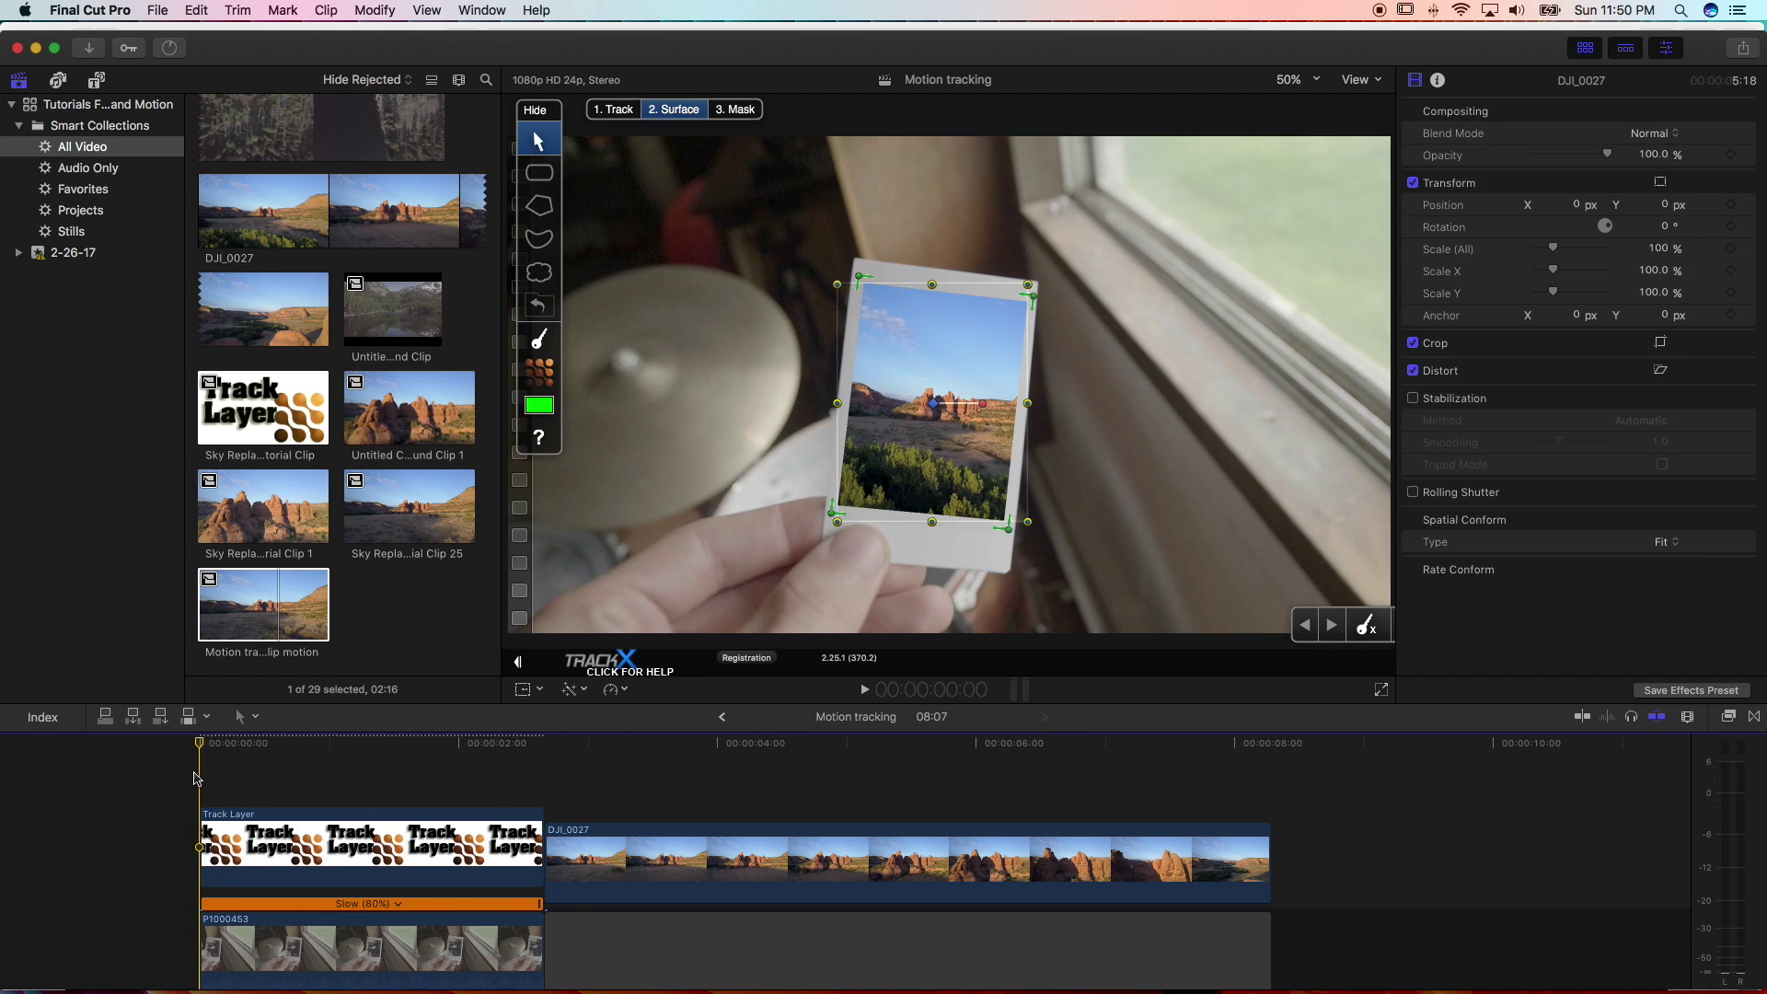
pyautogui.press('space')
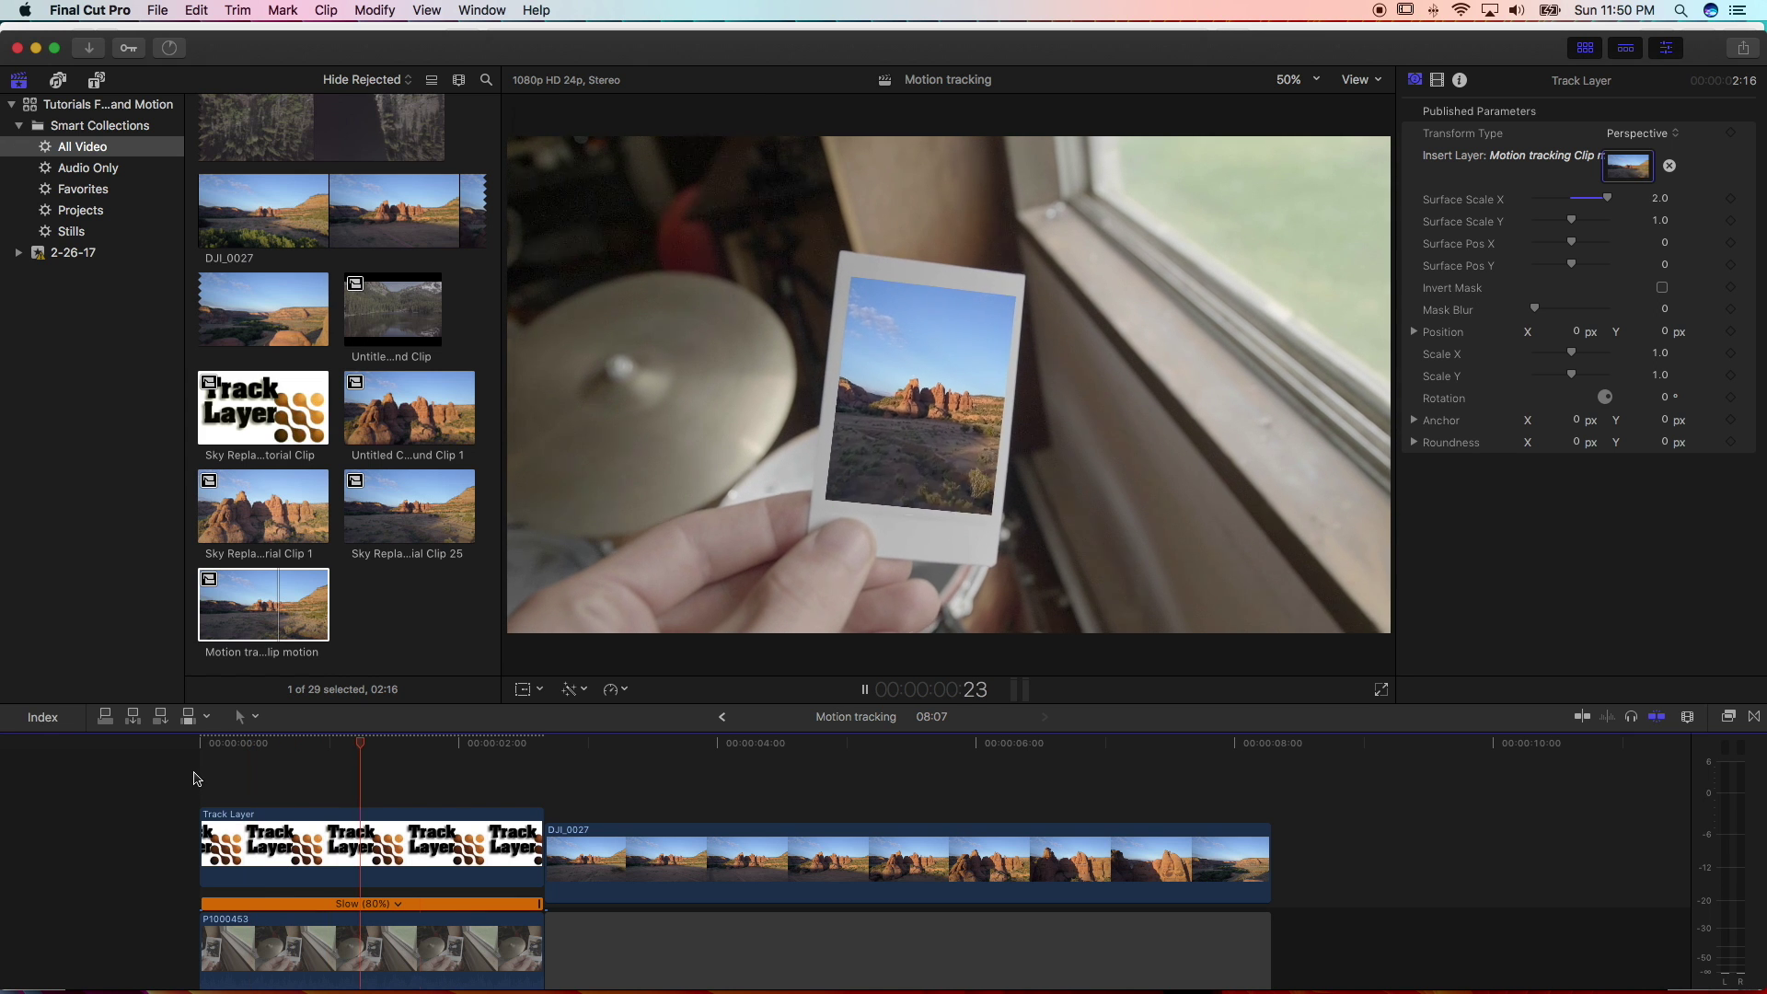
pyautogui.press('space')
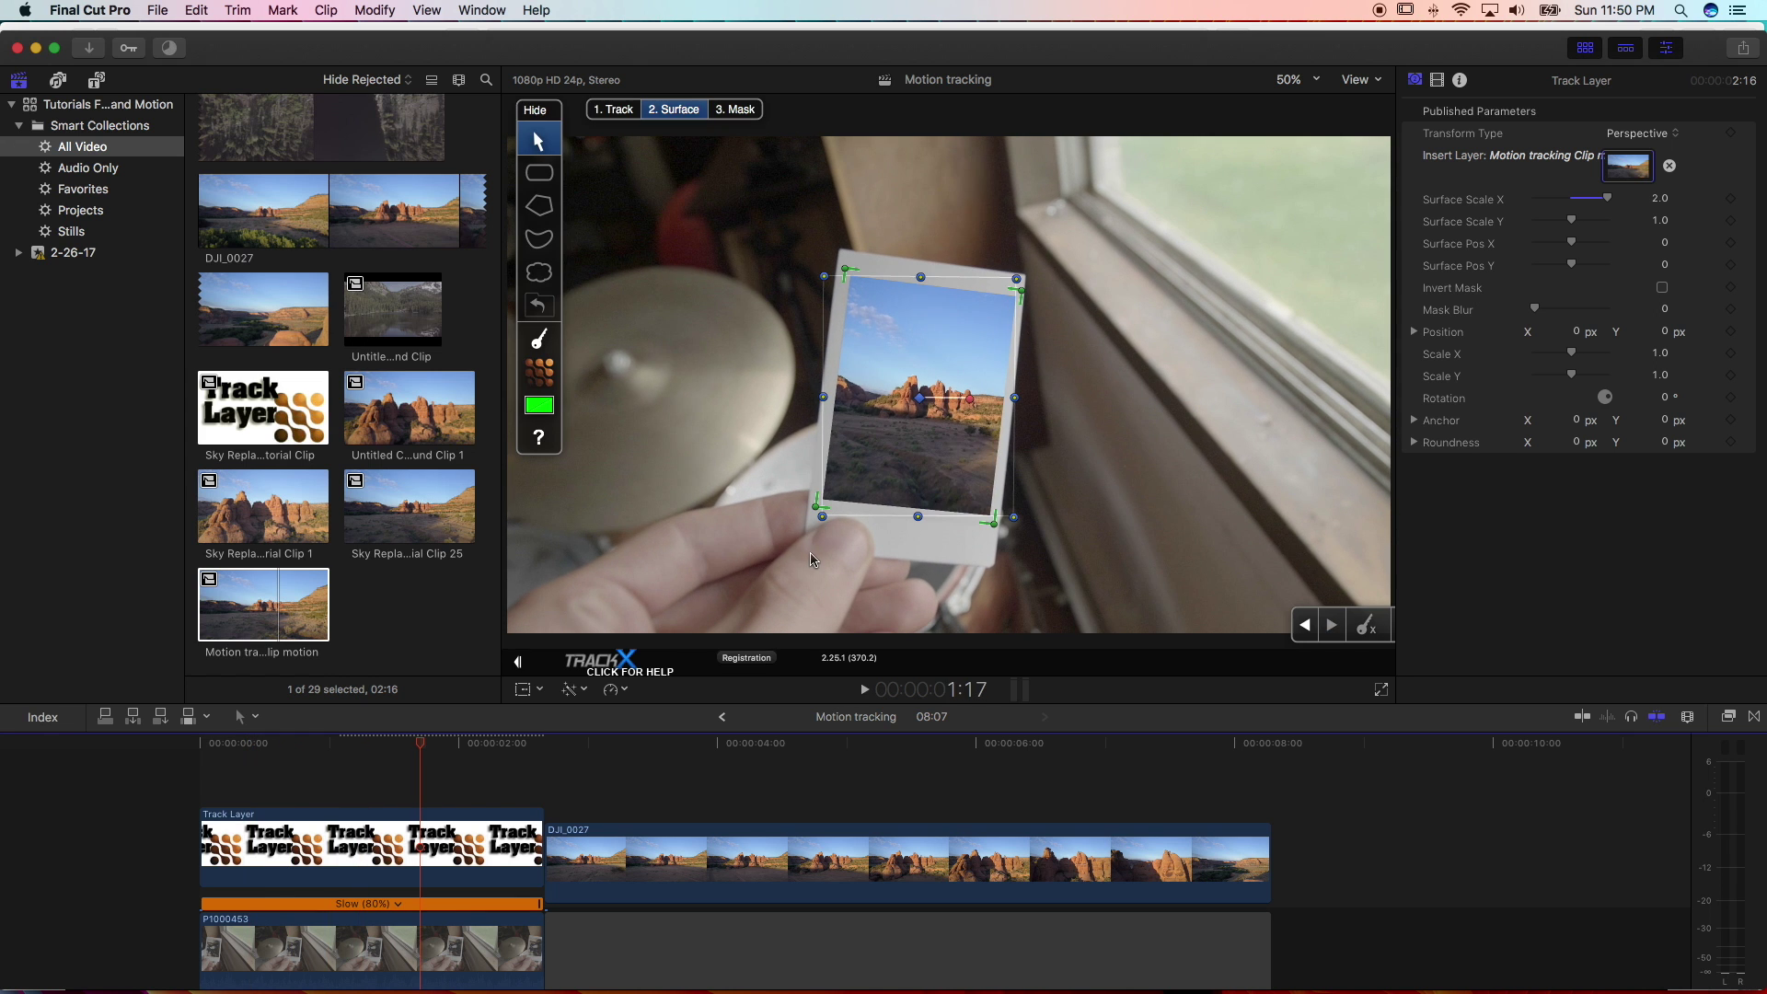
pyautogui.press('space')
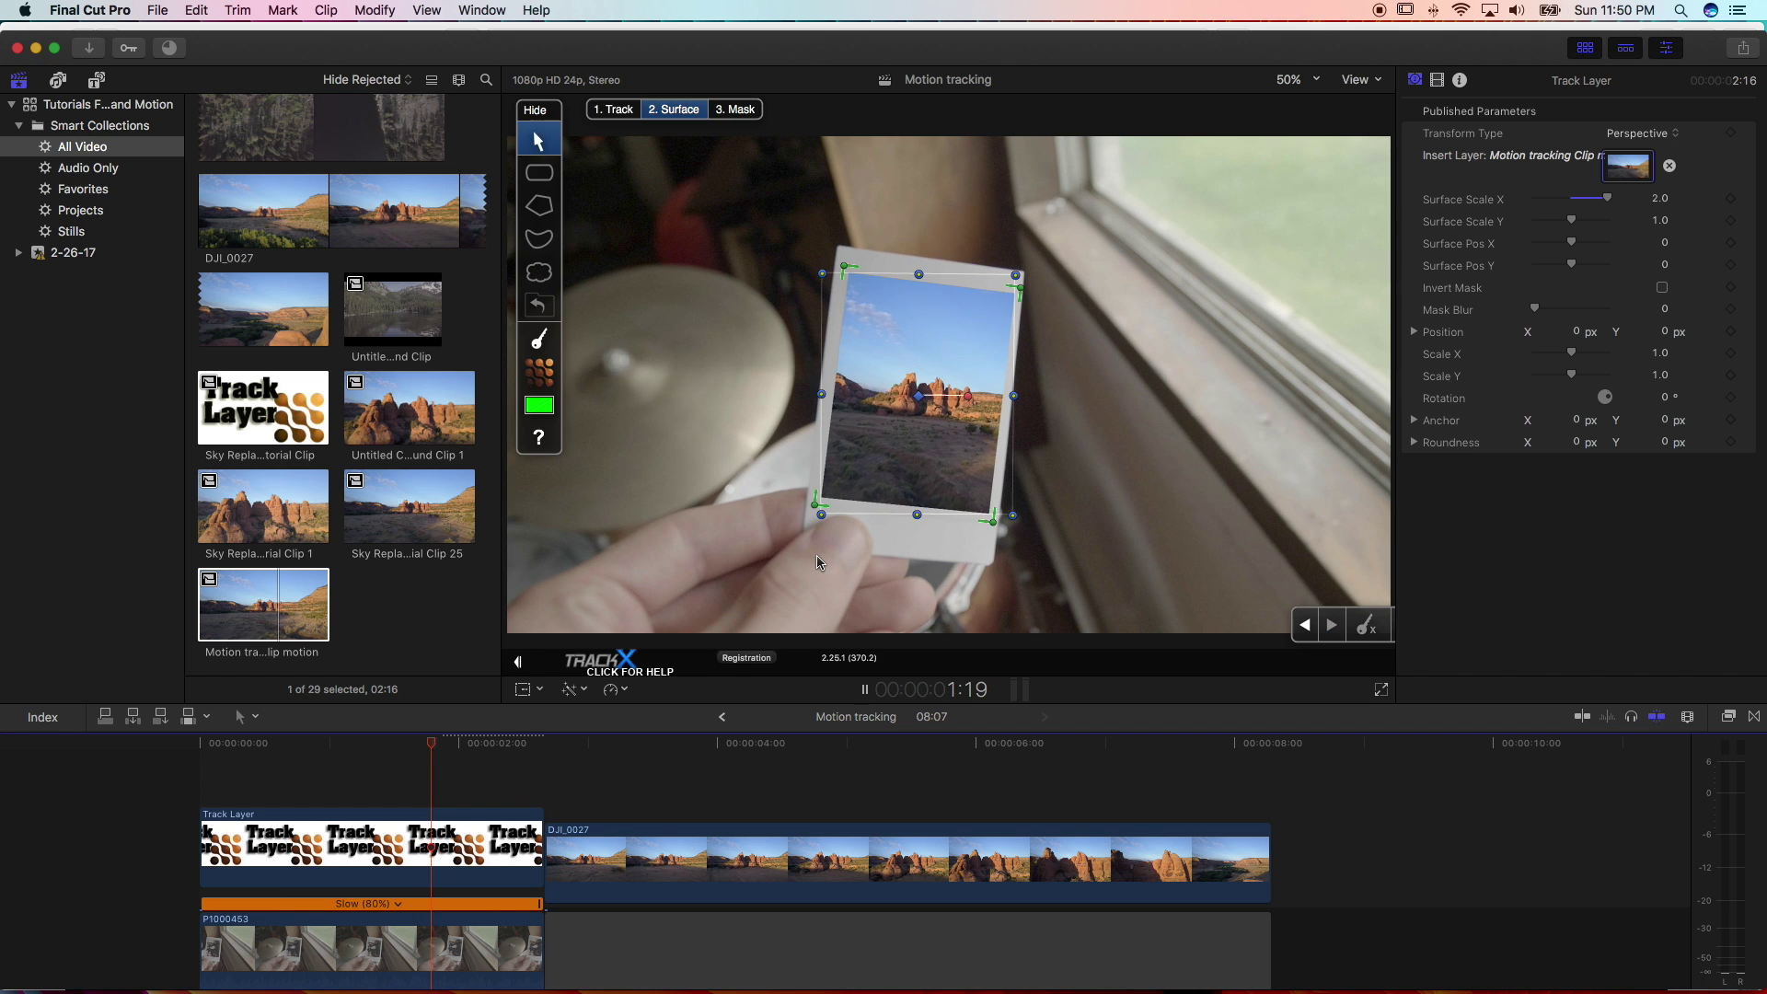
pyautogui.press('space')
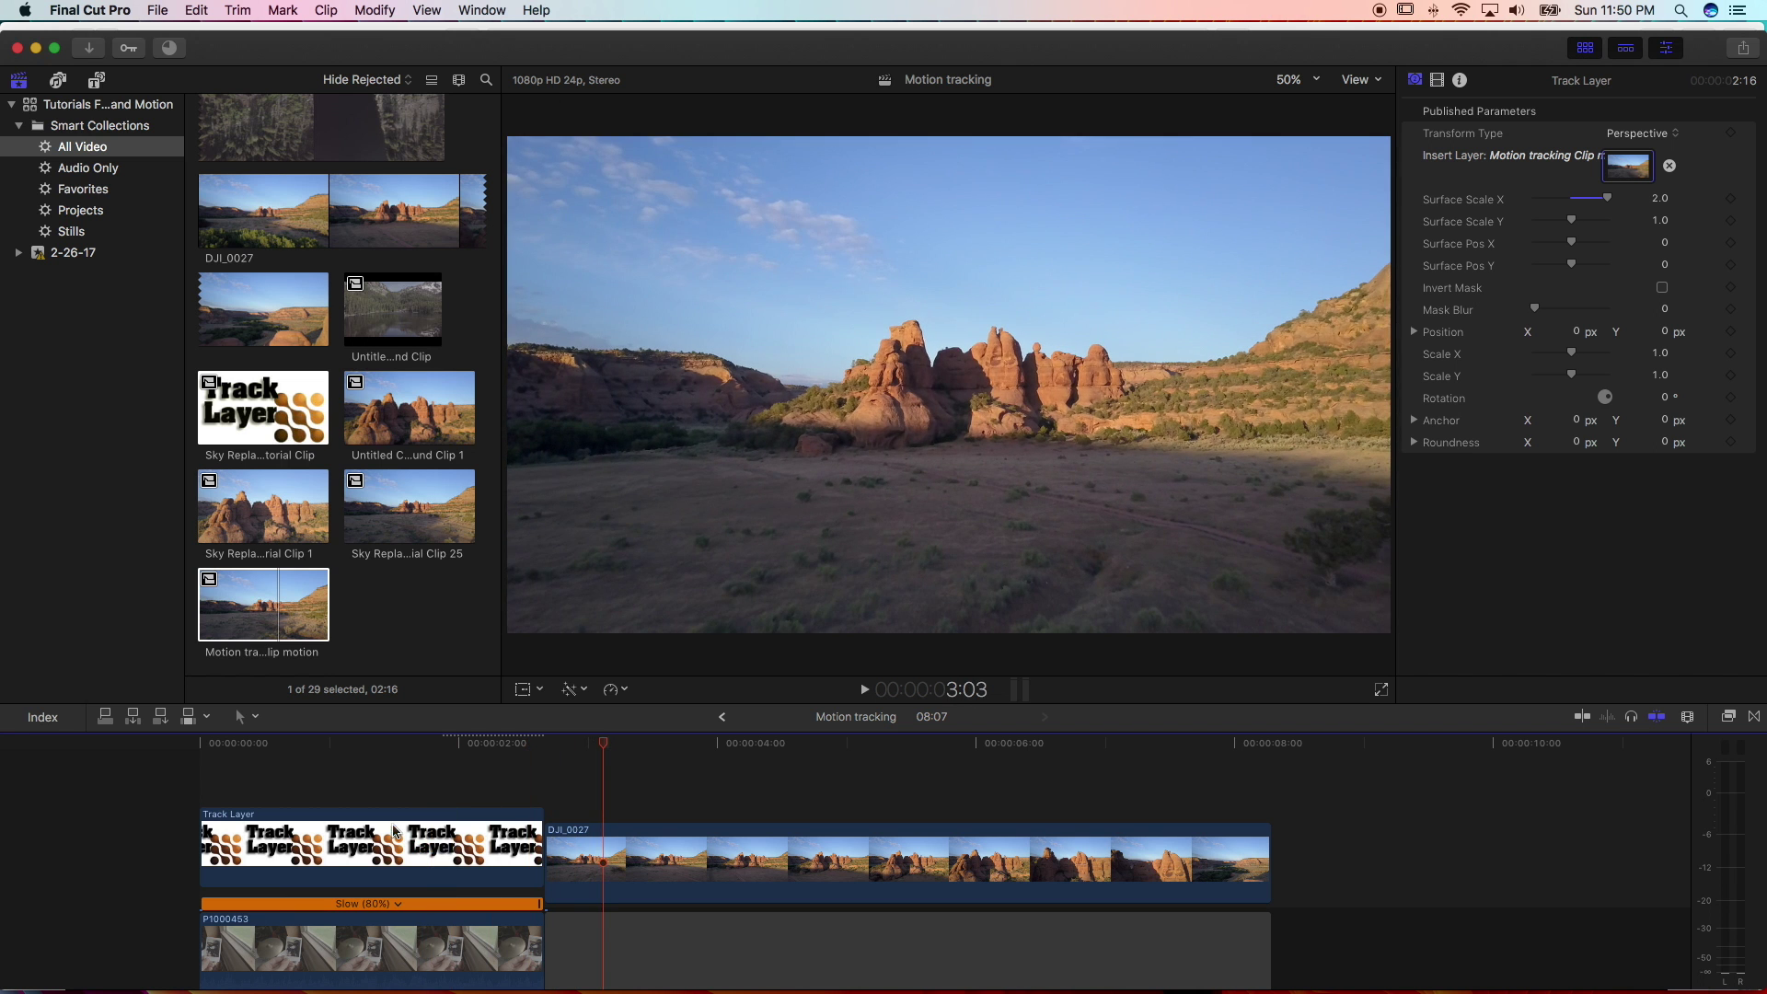
pyautogui.click(196, 793)
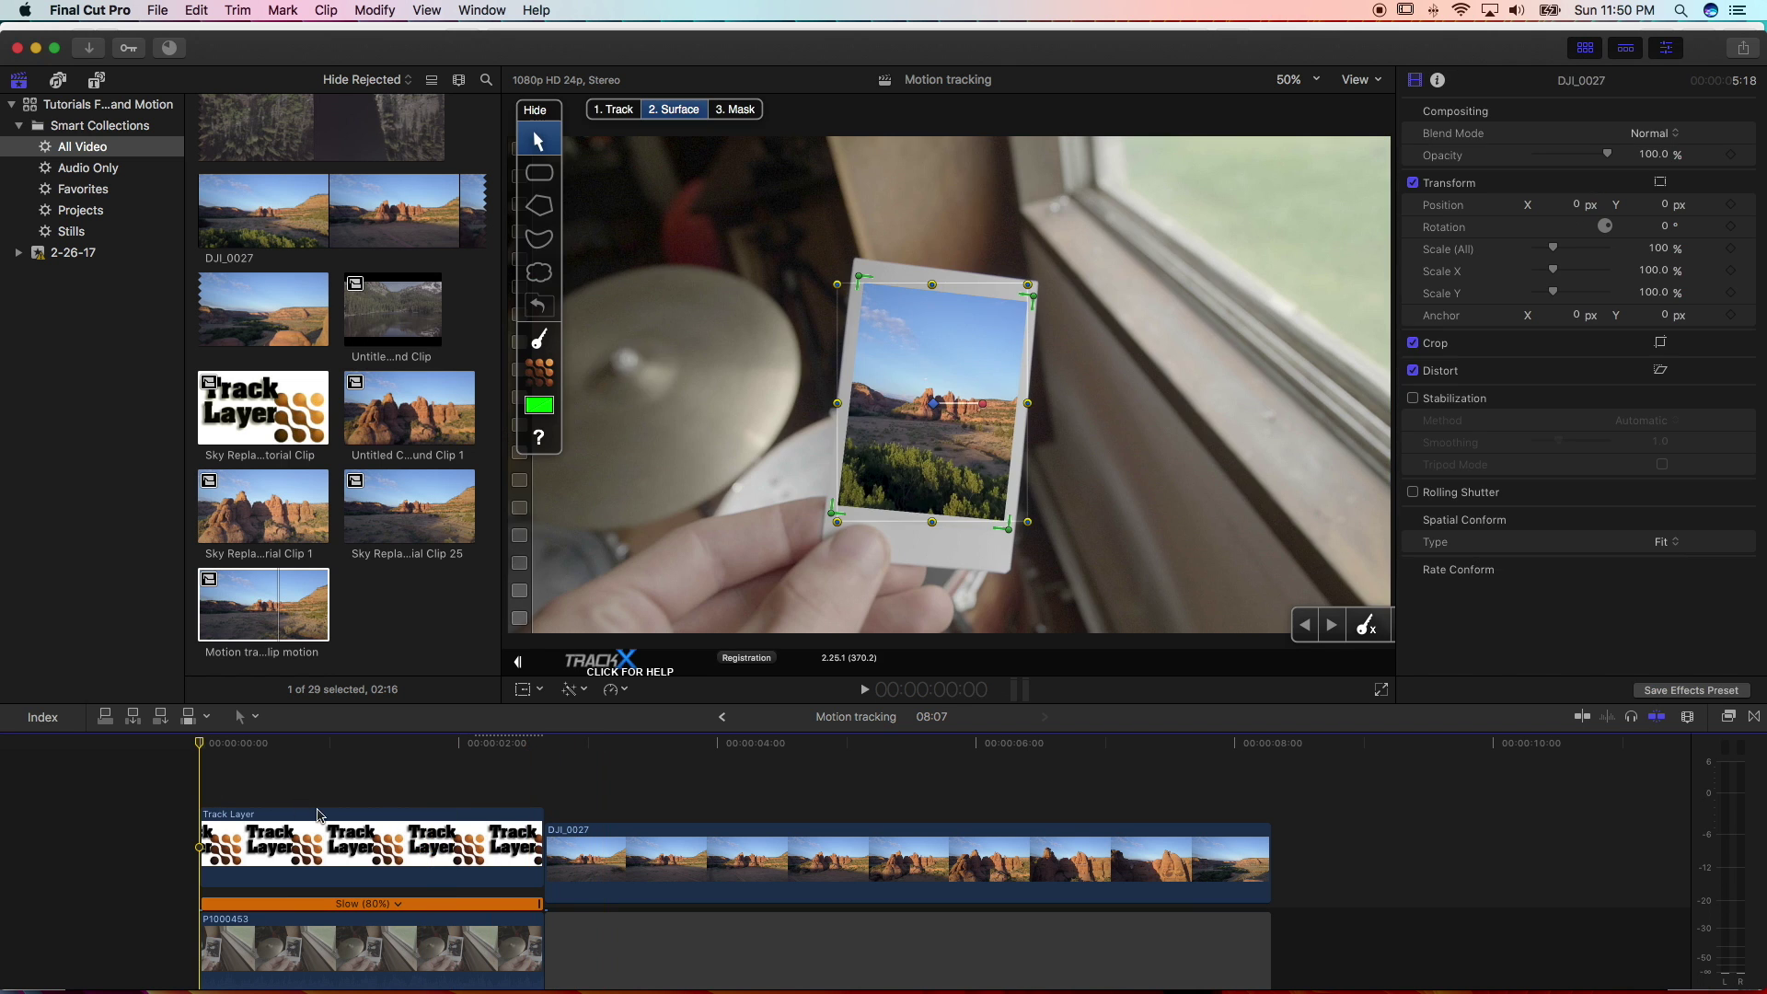
pyautogui.click(618, 966)
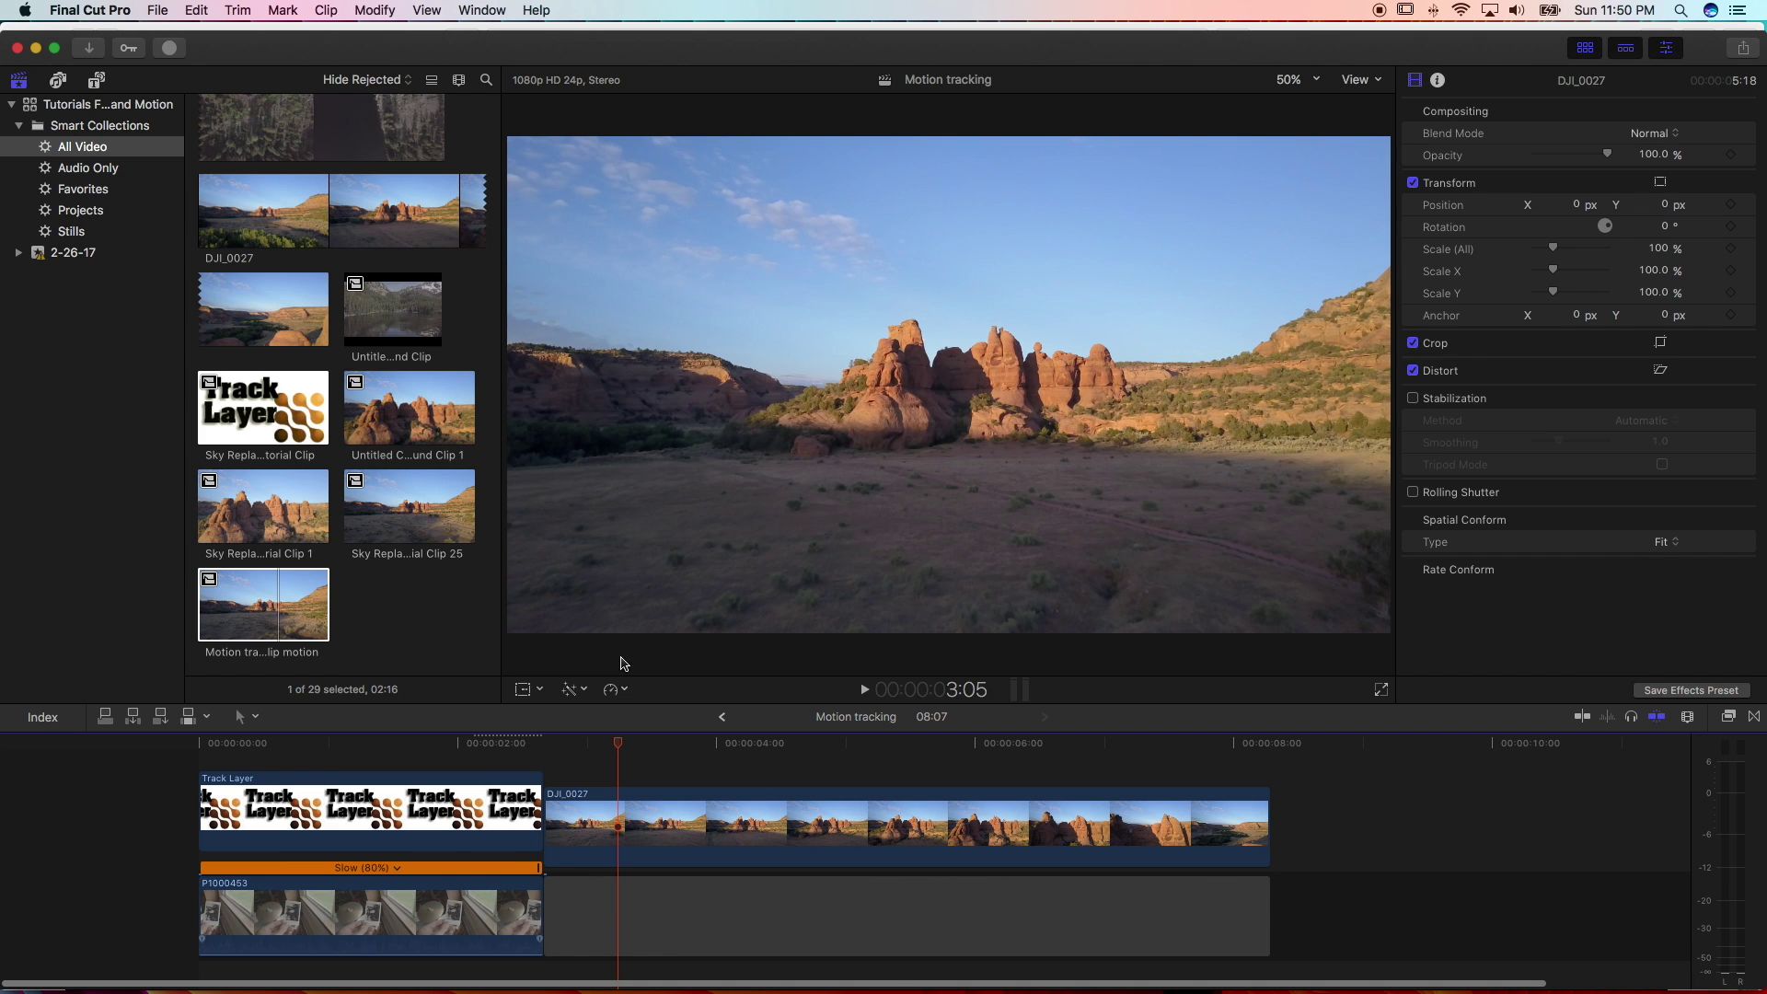
pyautogui.click(482, 750)
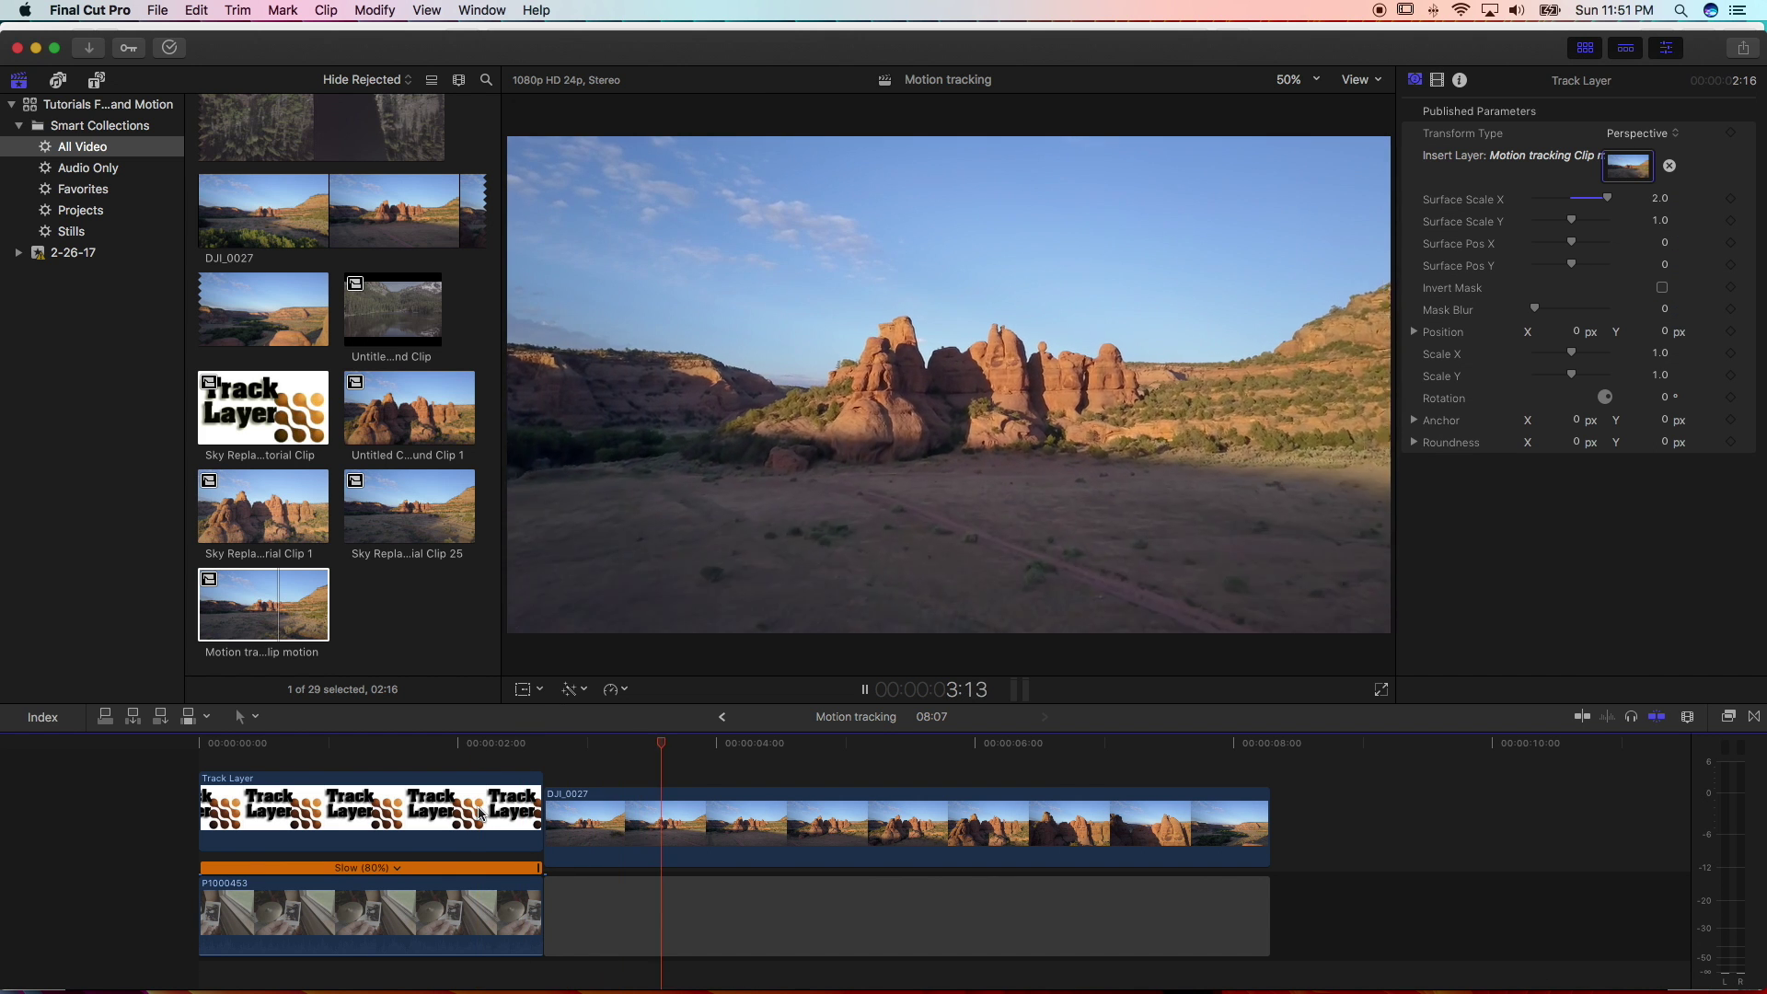
# Combine Track Layer and P1000453 into compound clip 'Motion tracking Clip', then place DJI_0027 after it
pyautogui.press('space')
pyautogui.click(405, 799)
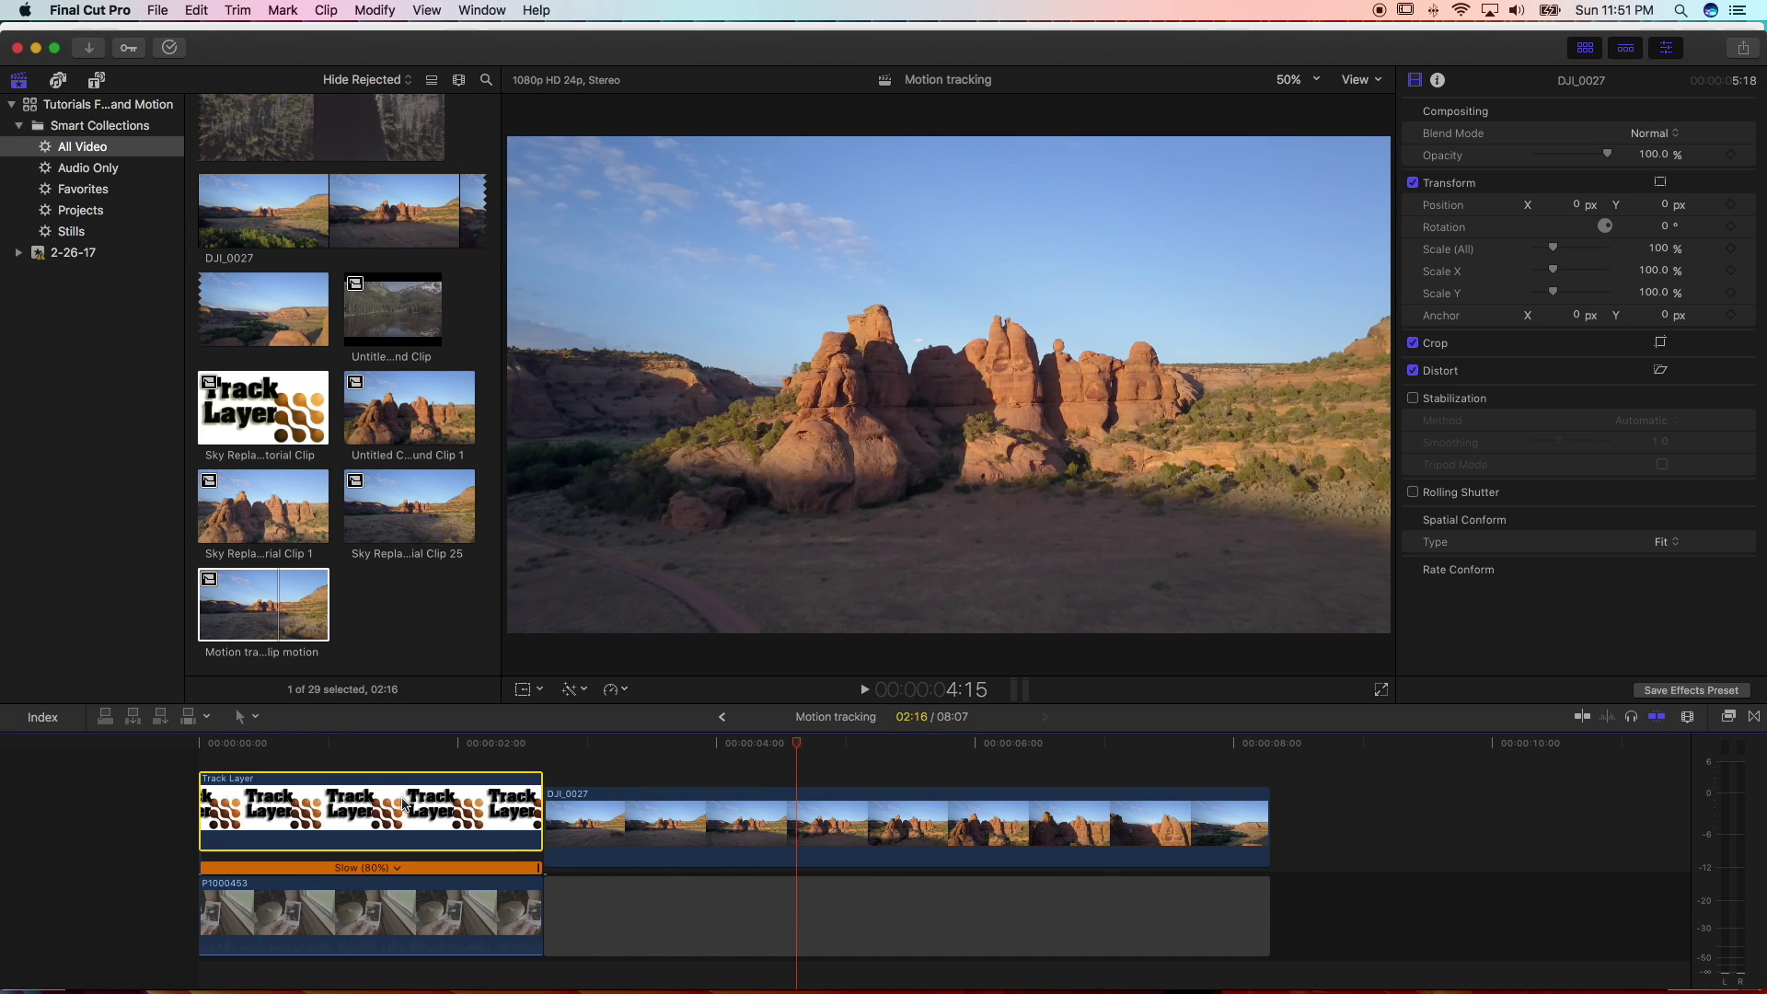
pyautogui.keyDown('super'); pyautogui.click(380, 906); pyautogui.keyUp('super')
pyautogui.rightClick(382, 900)
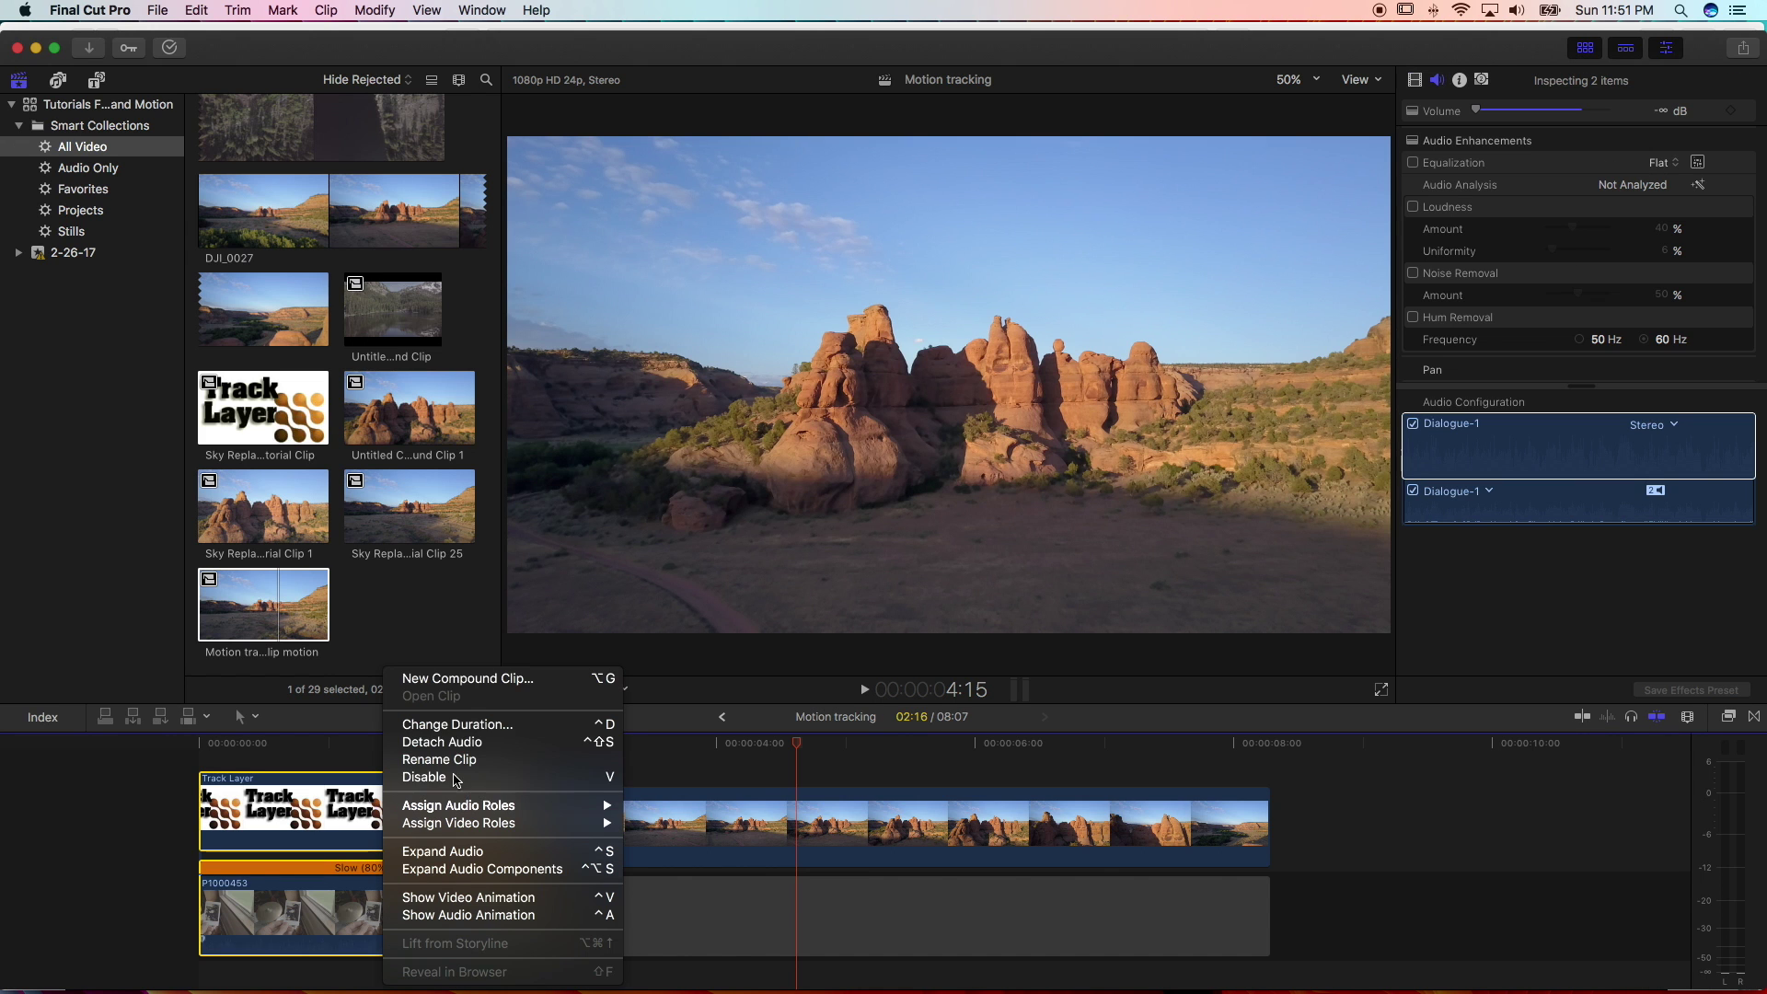
pyautogui.click(468, 679)
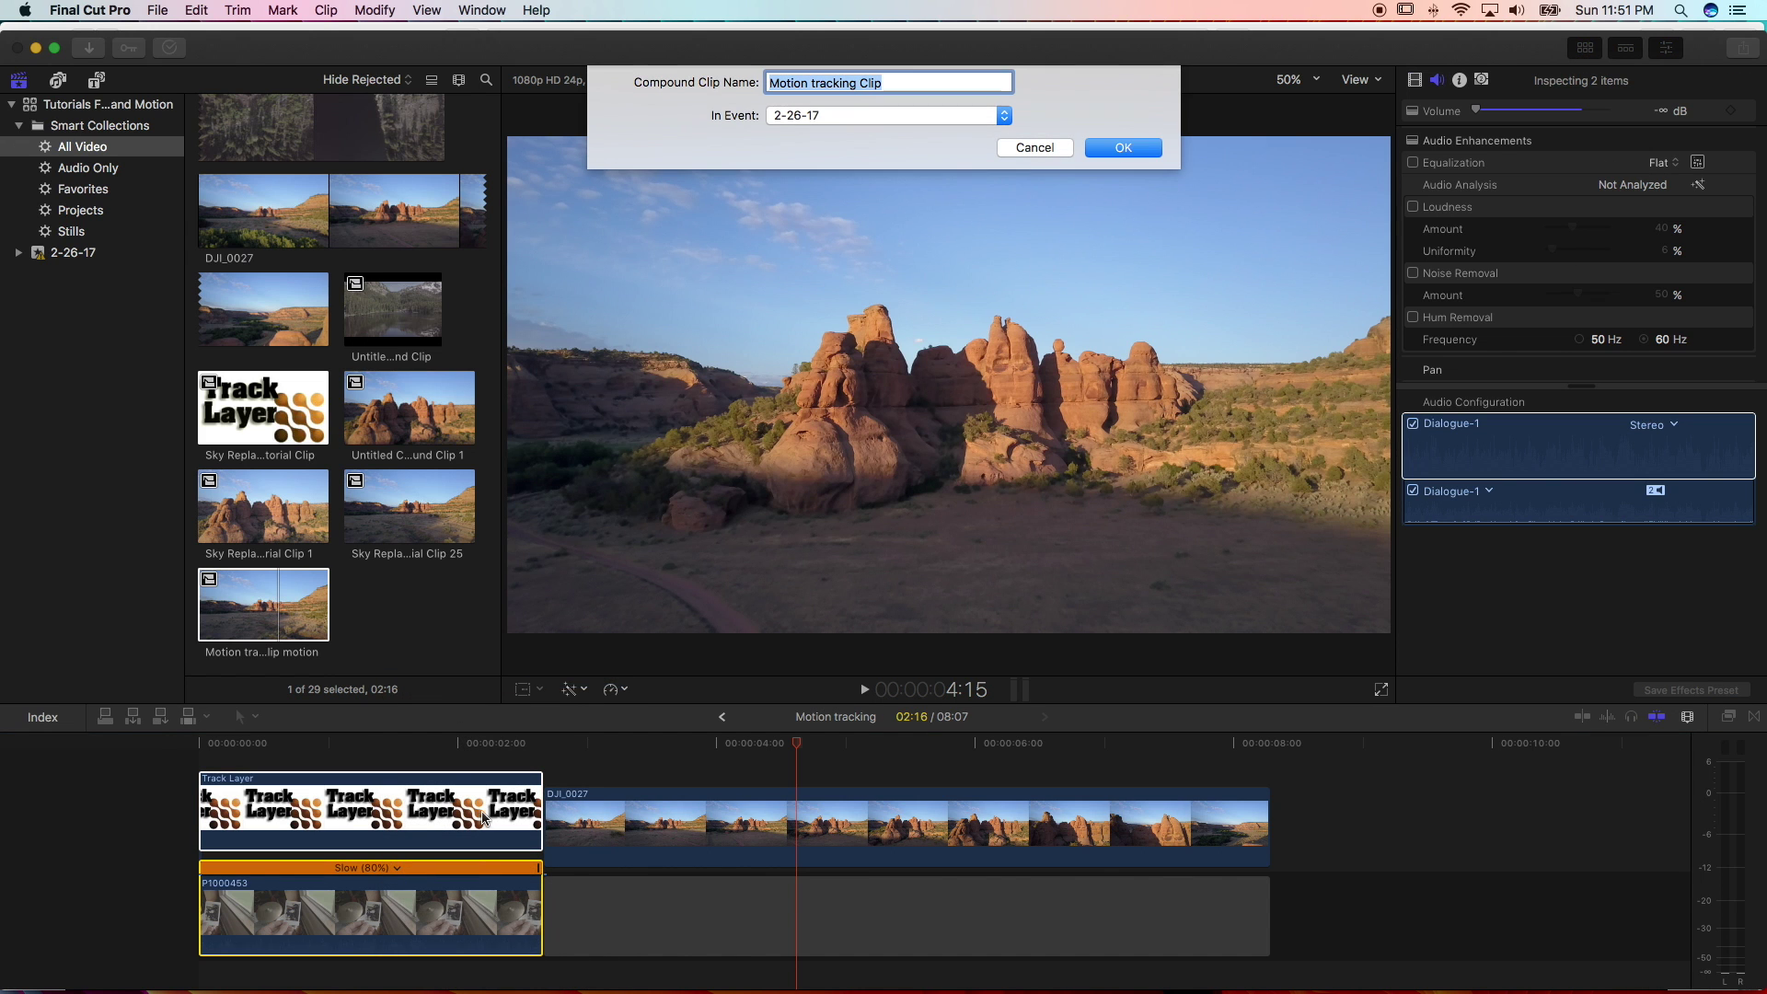
pyautogui.click(1122, 147)
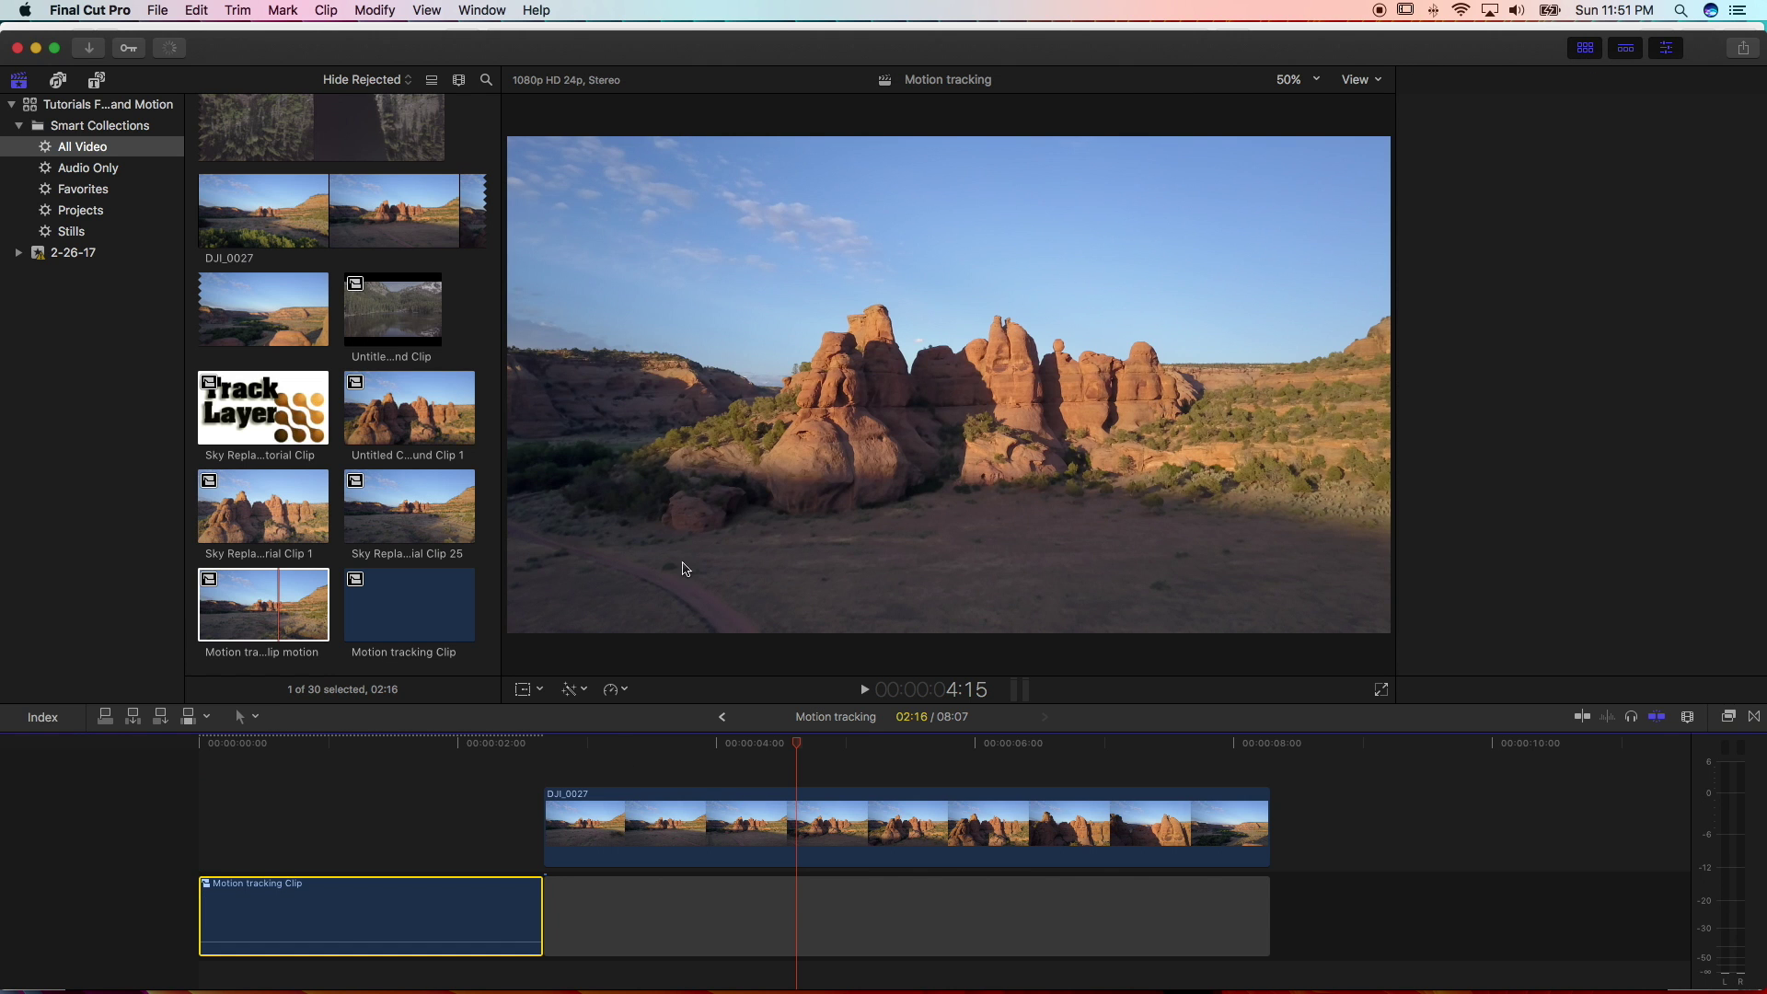
pyautogui.moveTo(585, 828); pyautogui.dragTo(589, 915)
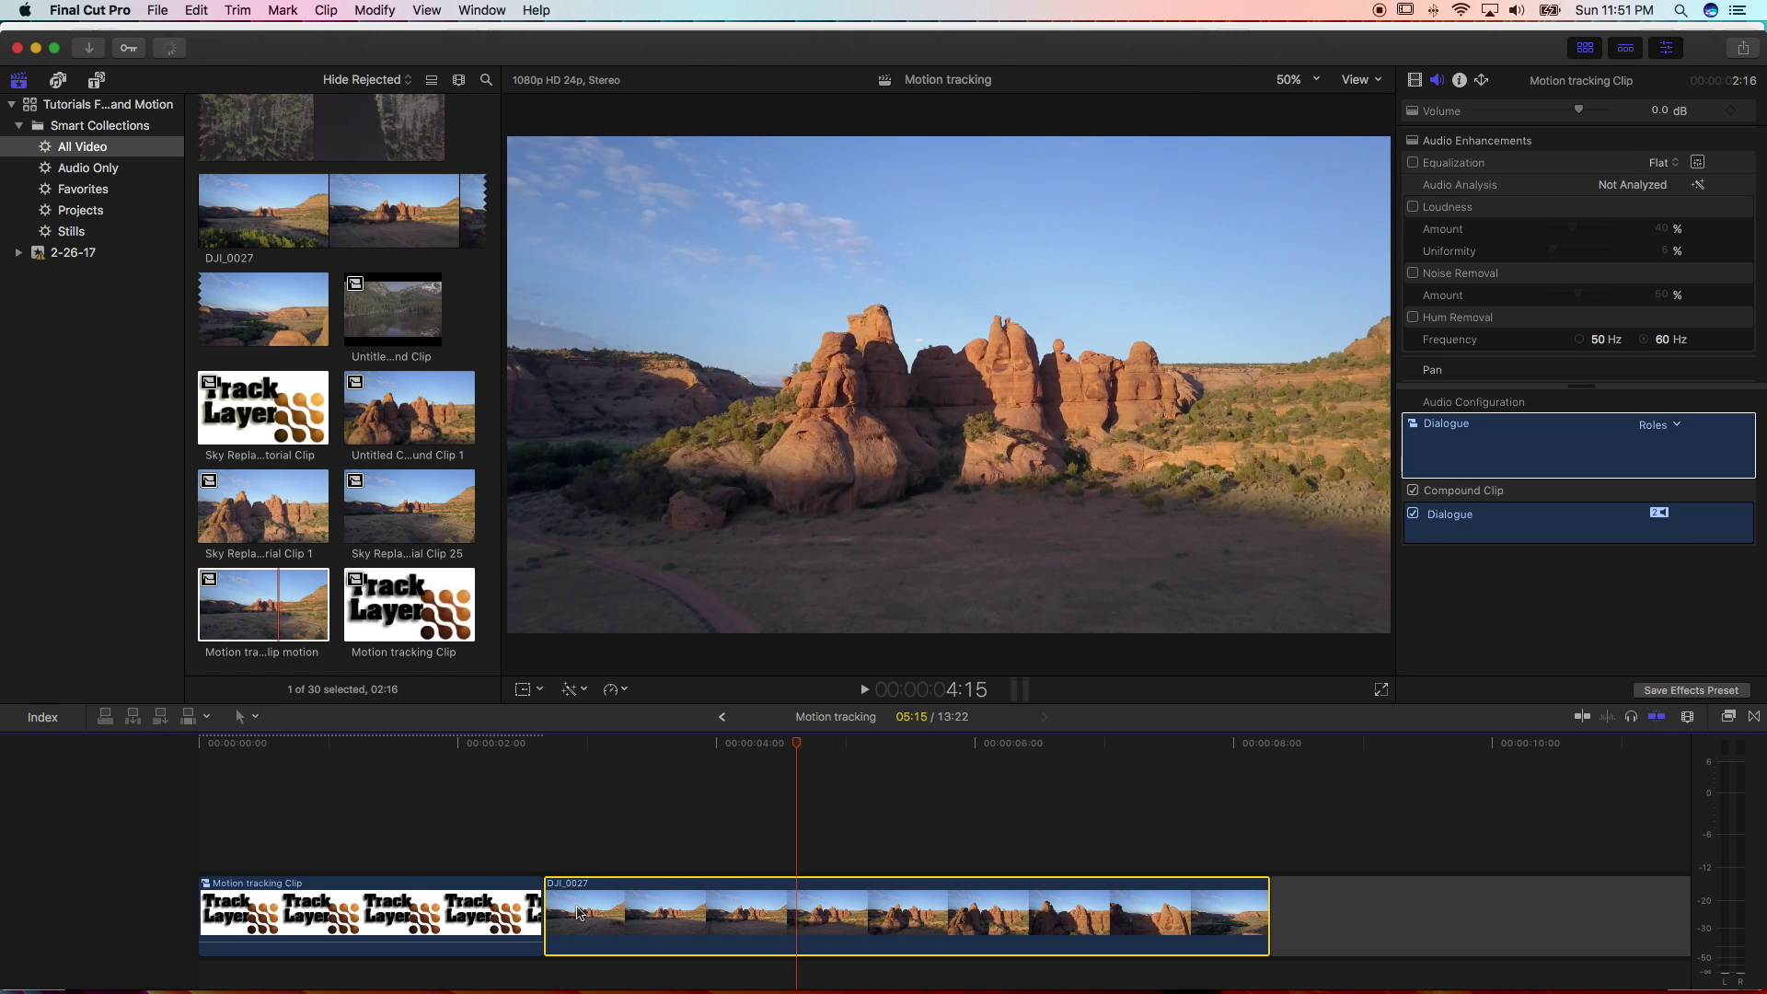
# Insert a Smooth Zoom In transition between Motion tracking Clip and DJI_0027, then shorten it
pyautogui.click(1753, 717)
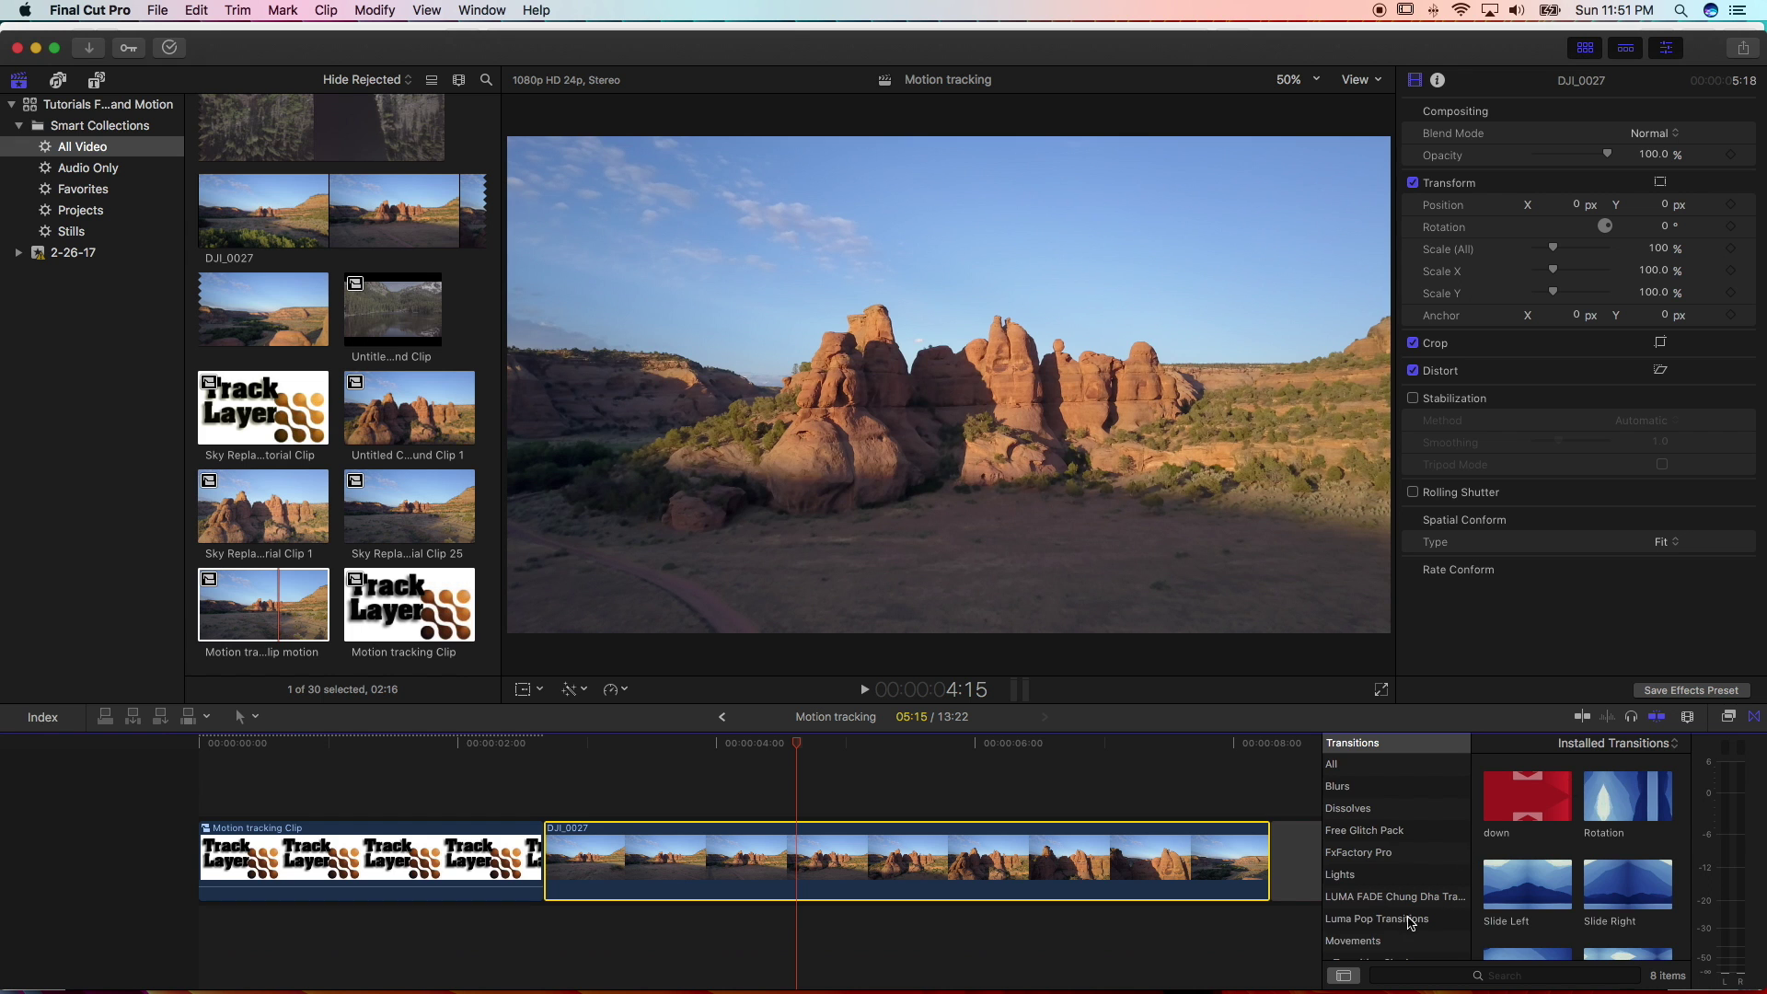
pyautogui.scroll(-3, 1394, 859)
pyautogui.scroll(-3, 1590, 897)
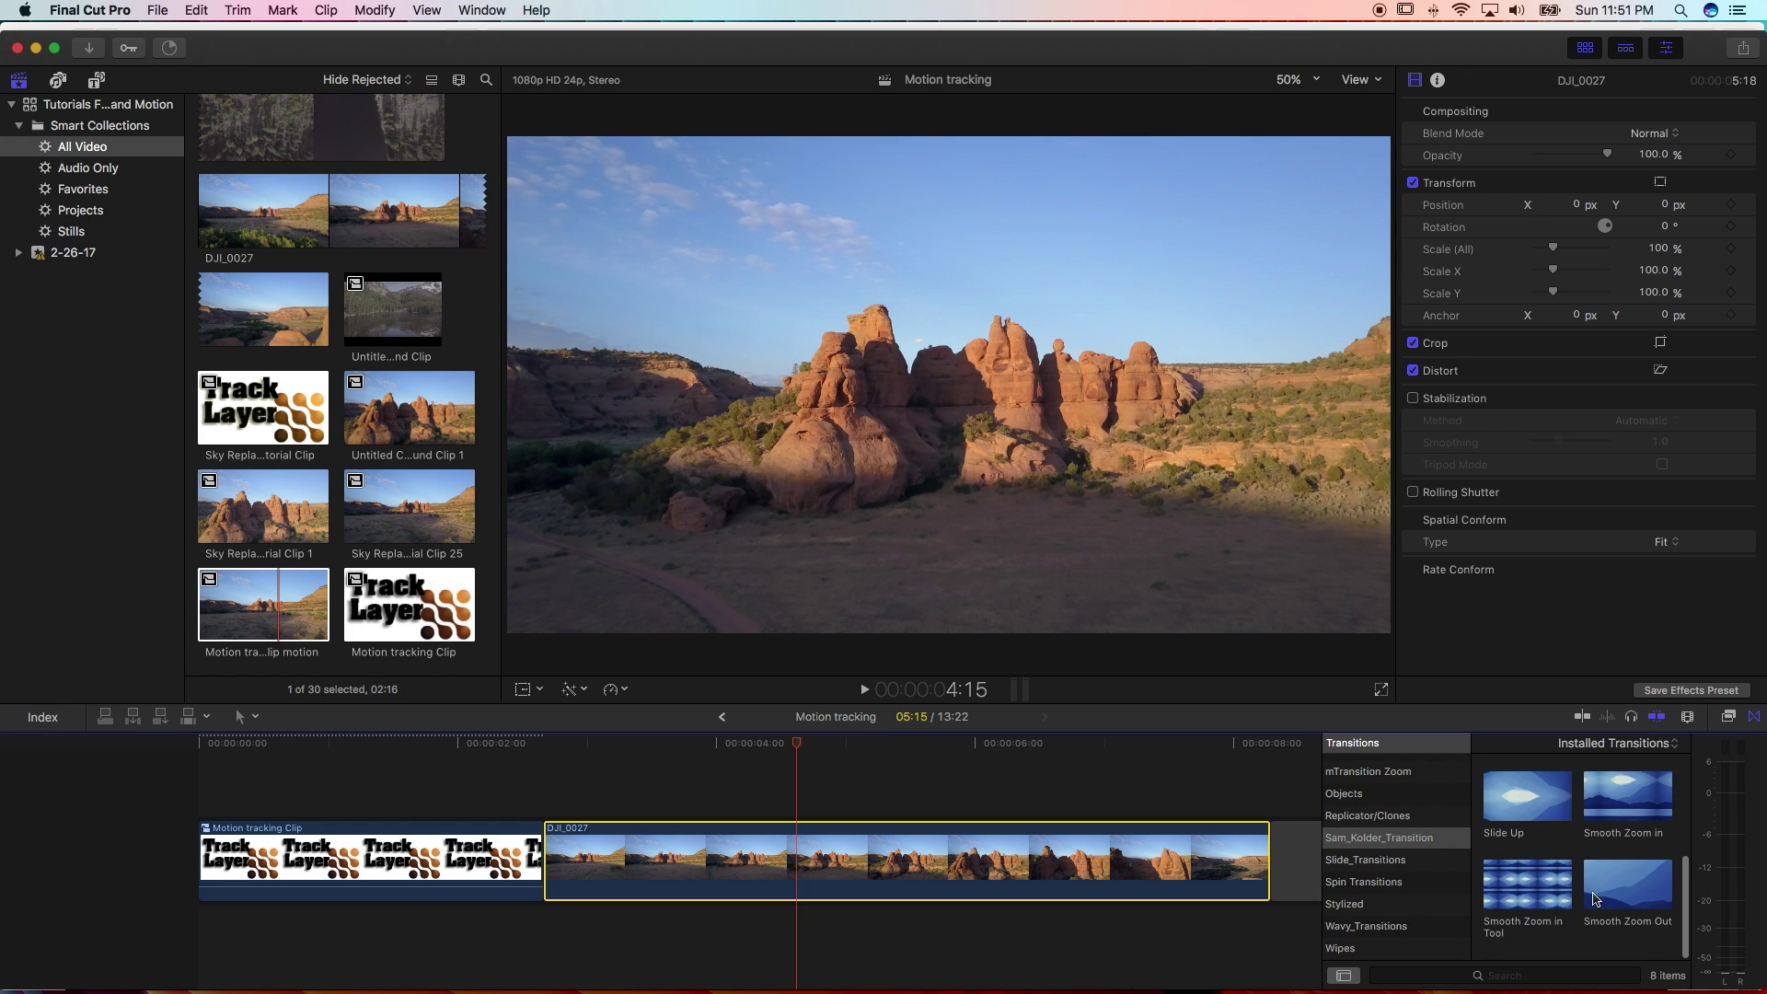
pyautogui.moveTo(1627, 814); pyautogui.dragTo(550, 875)
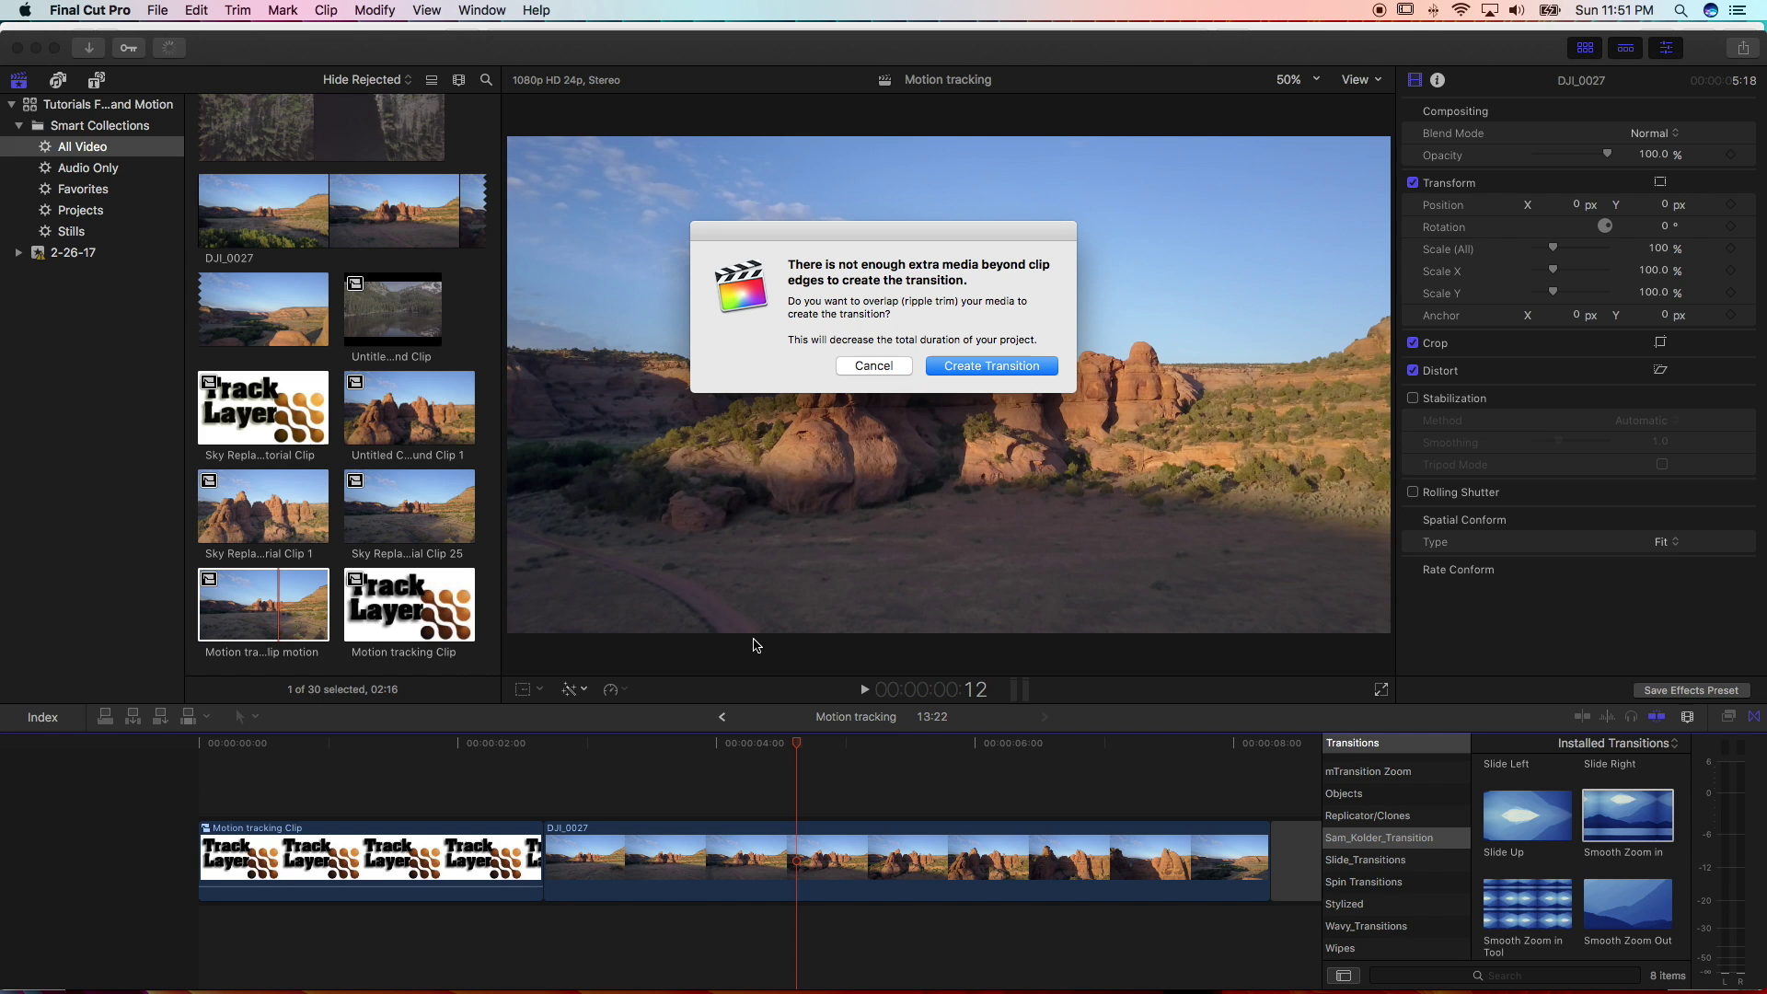
pyautogui.click(988, 367)
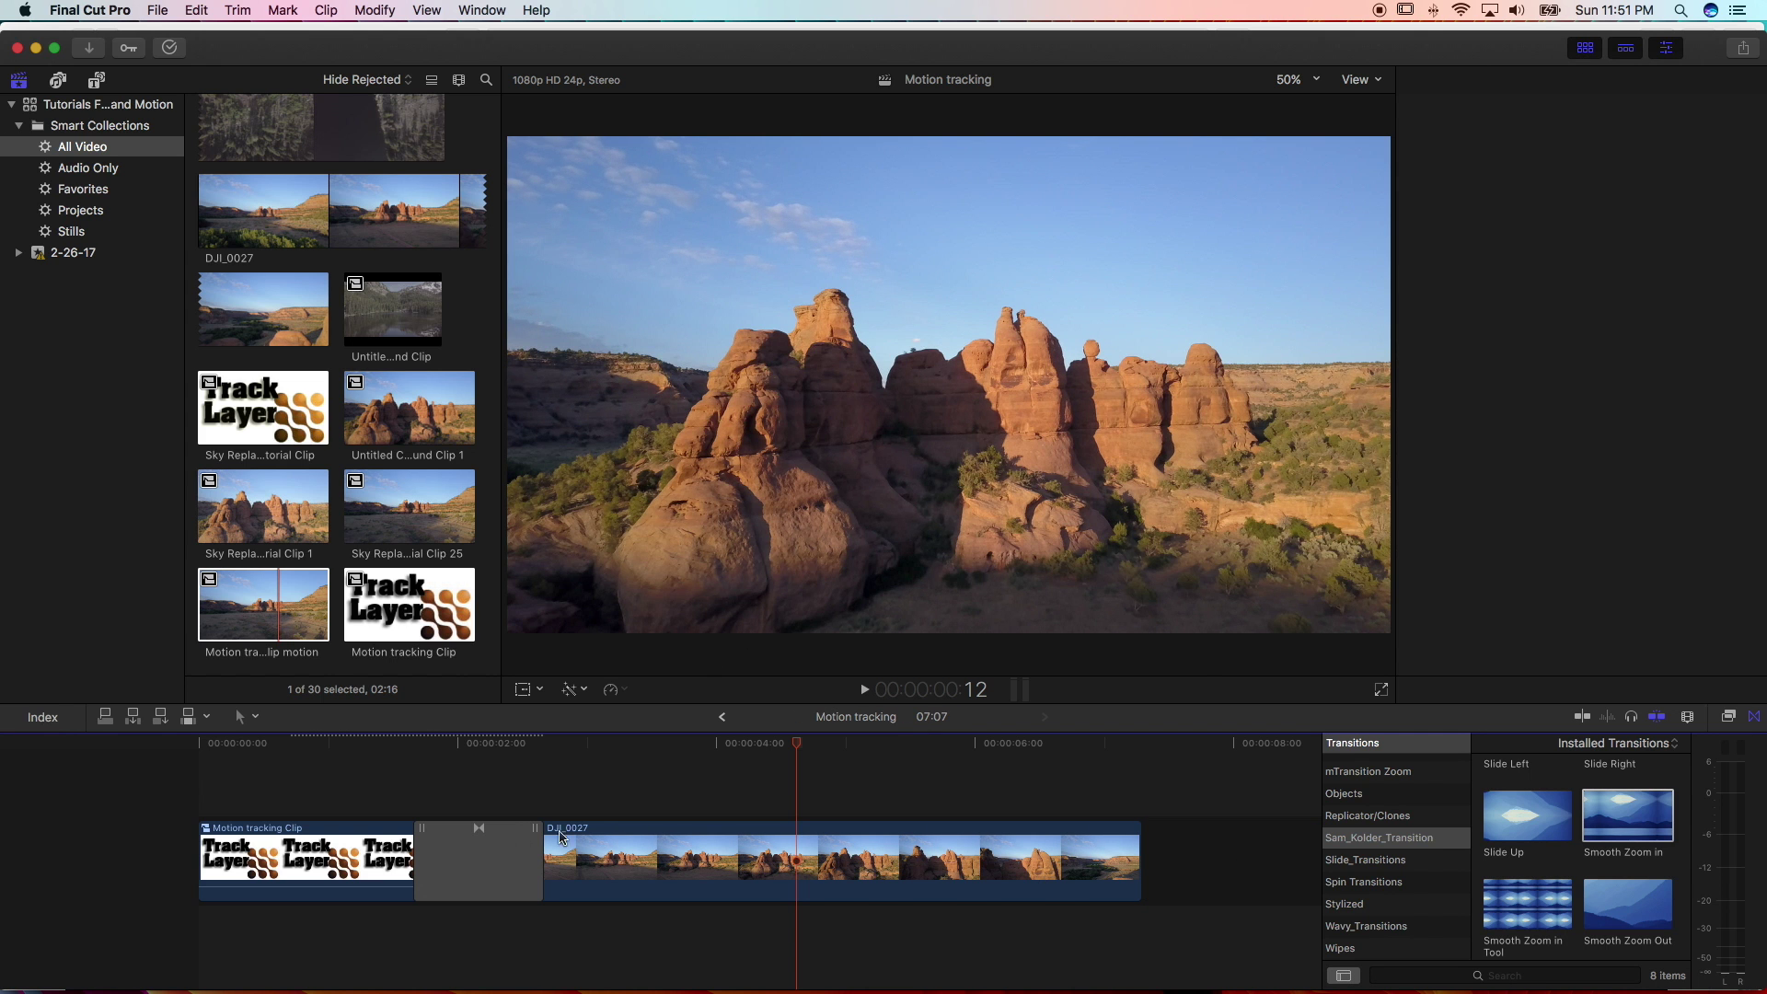
pyautogui.click(449, 860)
pyautogui.moveTo(449, 860); pyautogui.dragTo(474, 859)
pyautogui.click(190, 794)
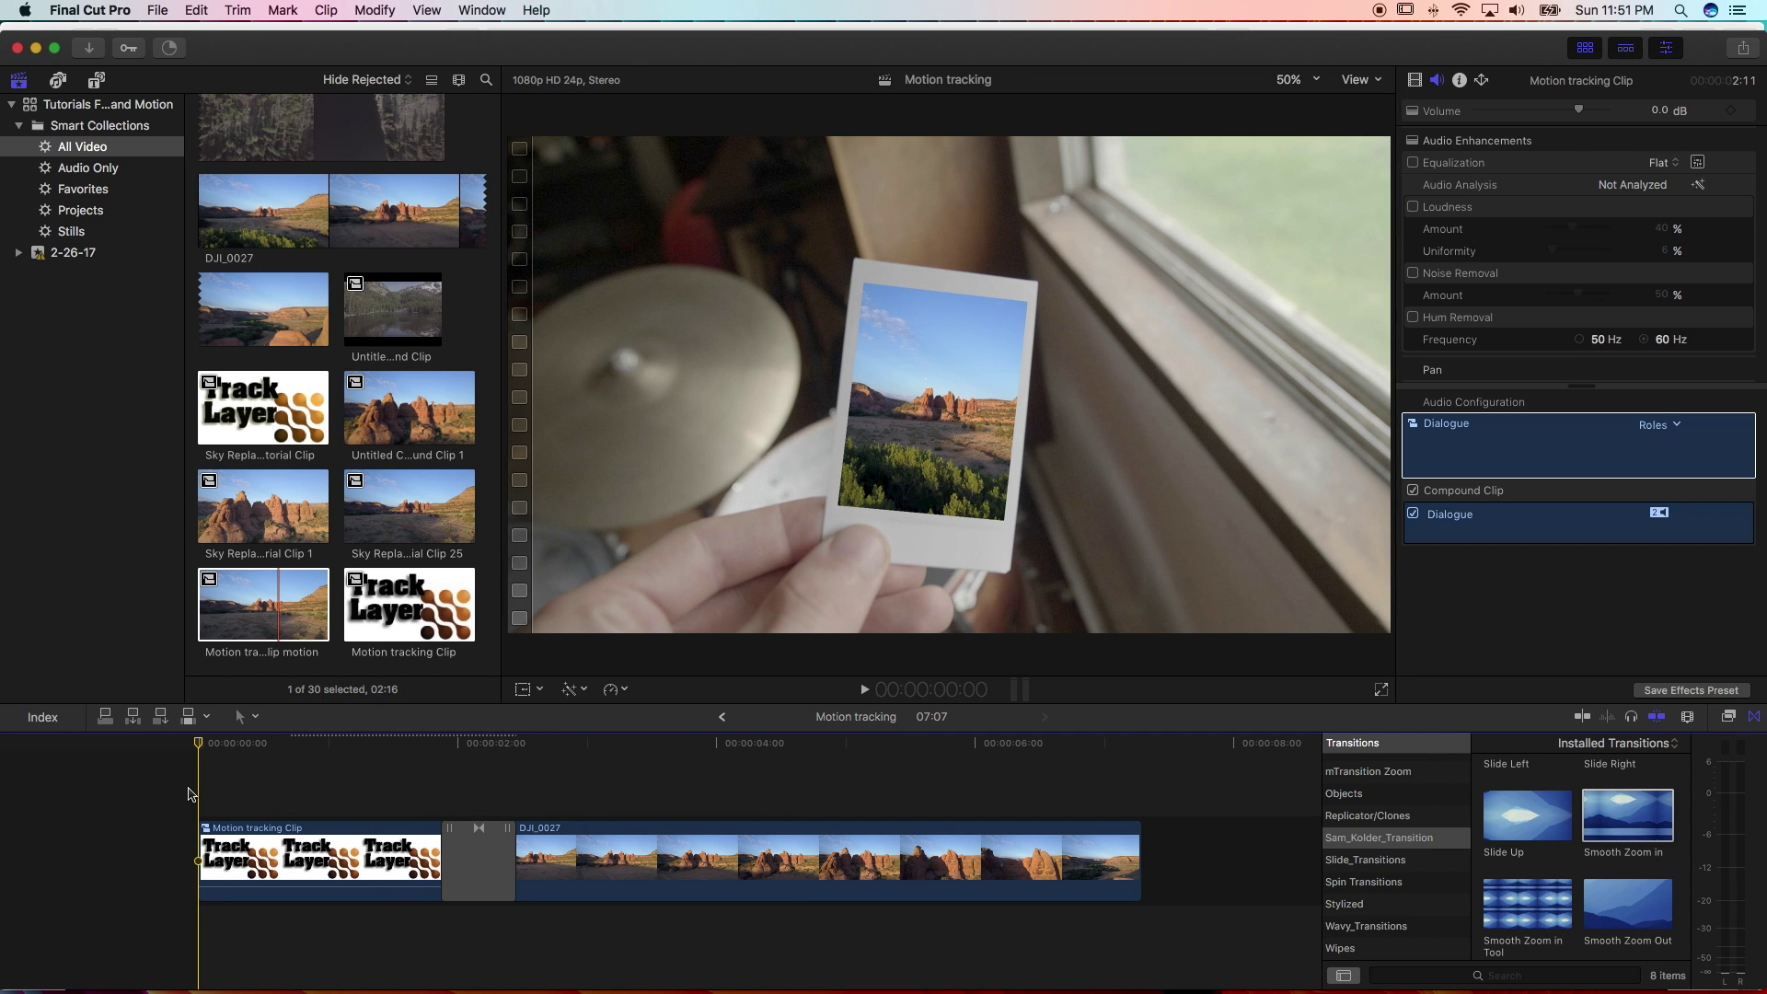
pyautogui.press('space')
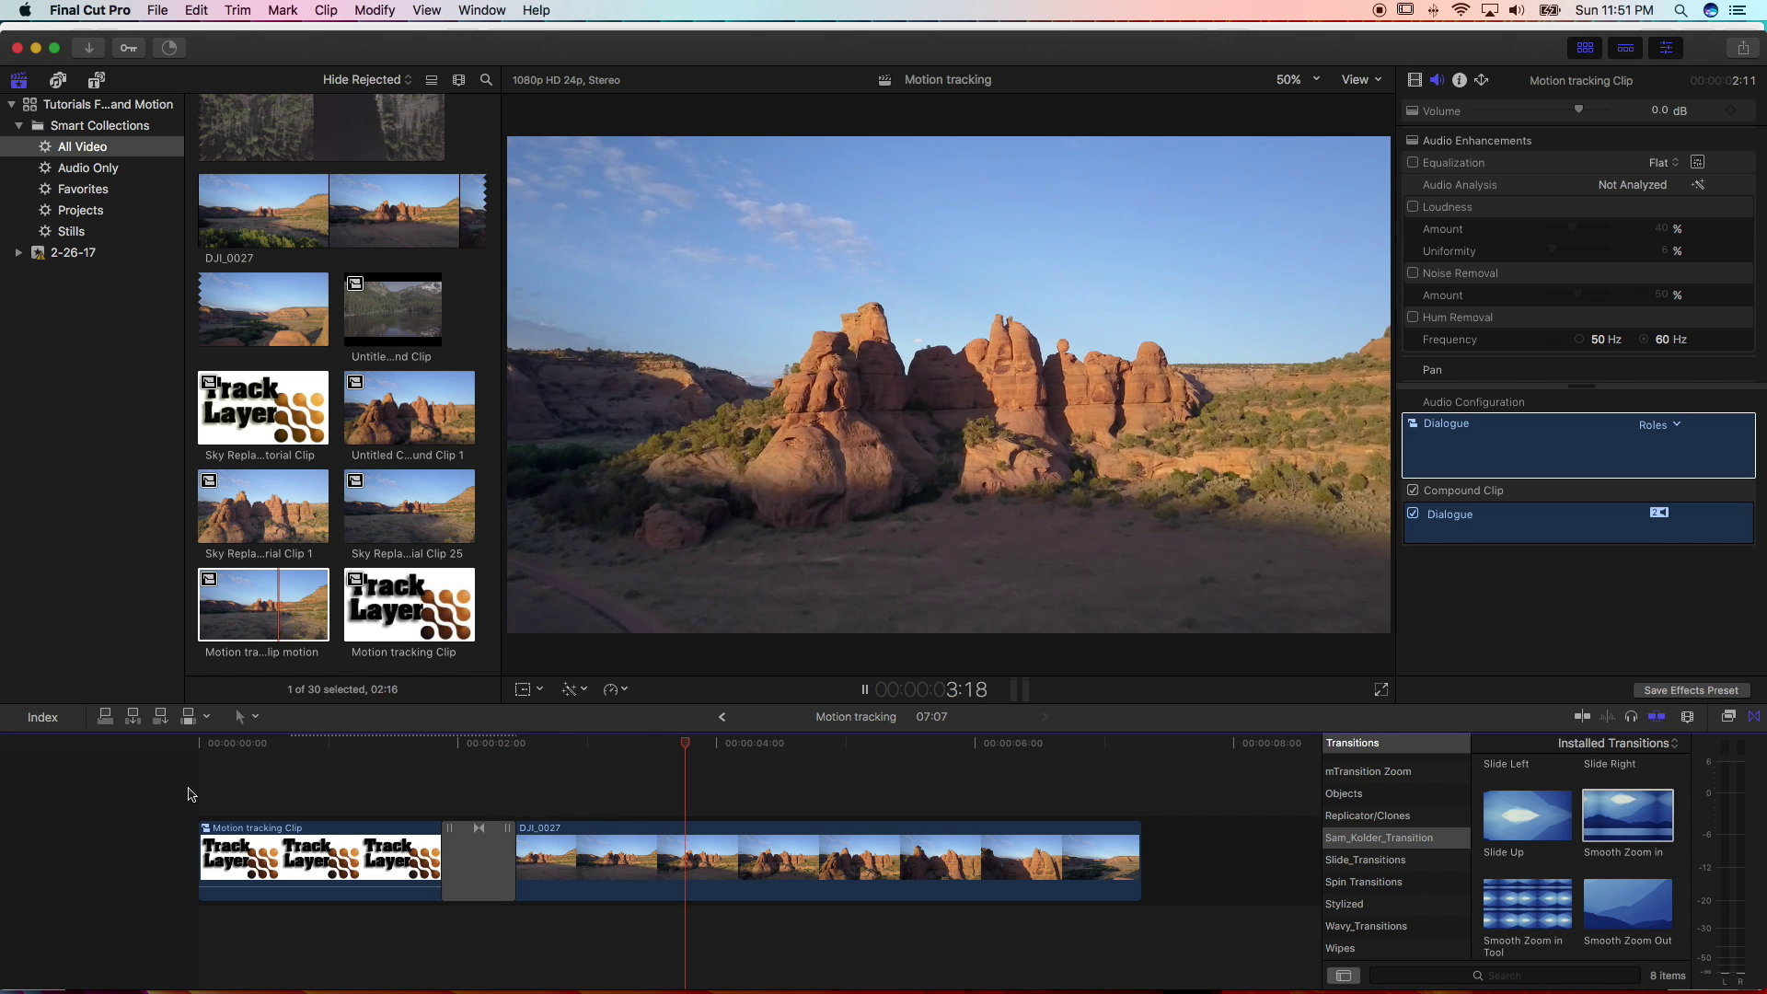
pyautogui.press('space')
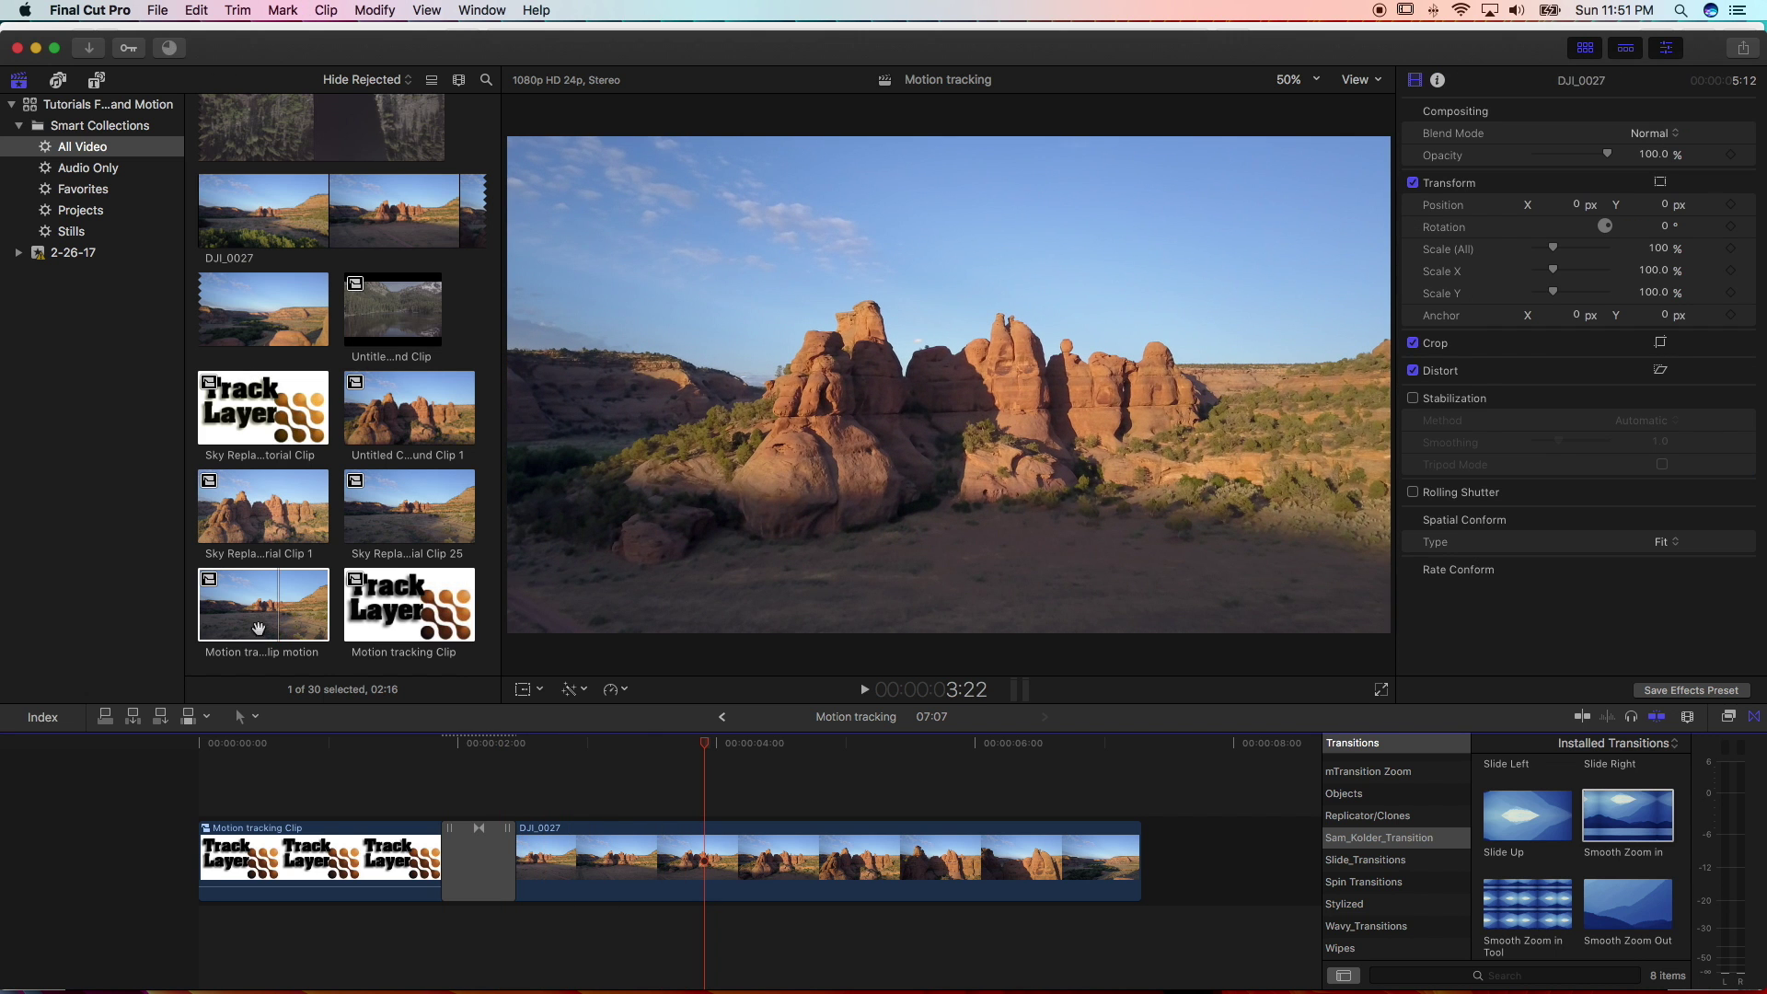
pyautogui.press('Home')
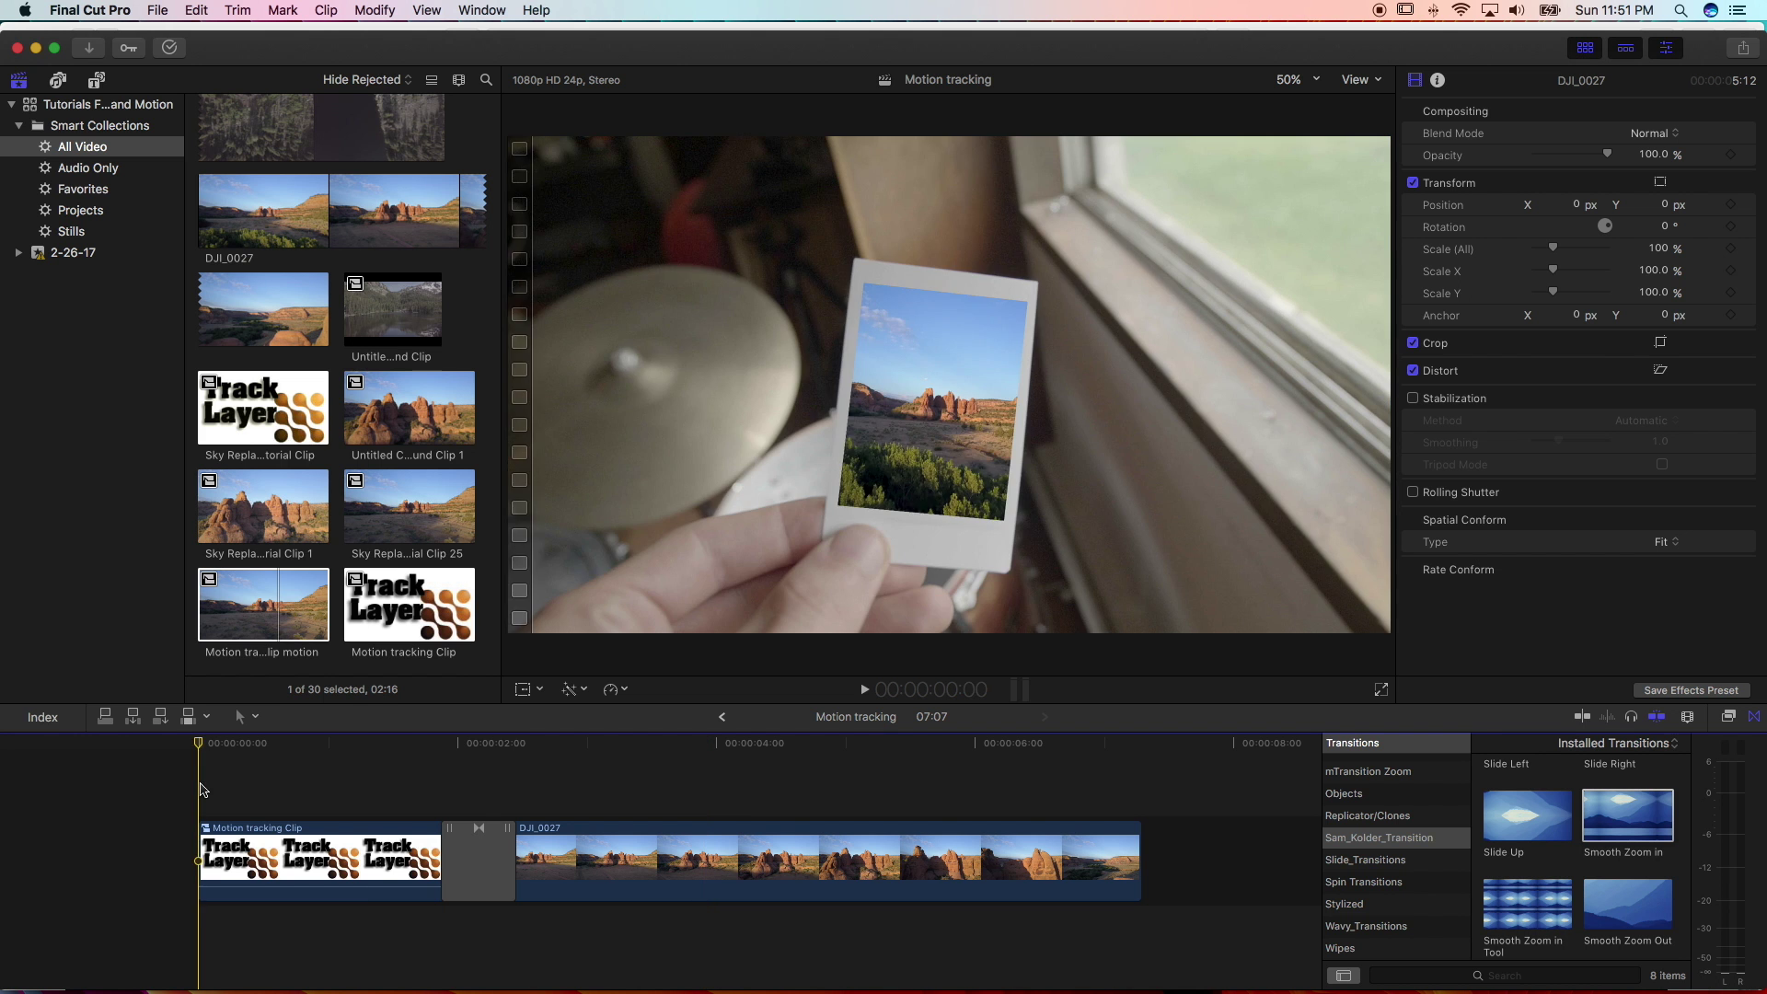
pyautogui.press('space')
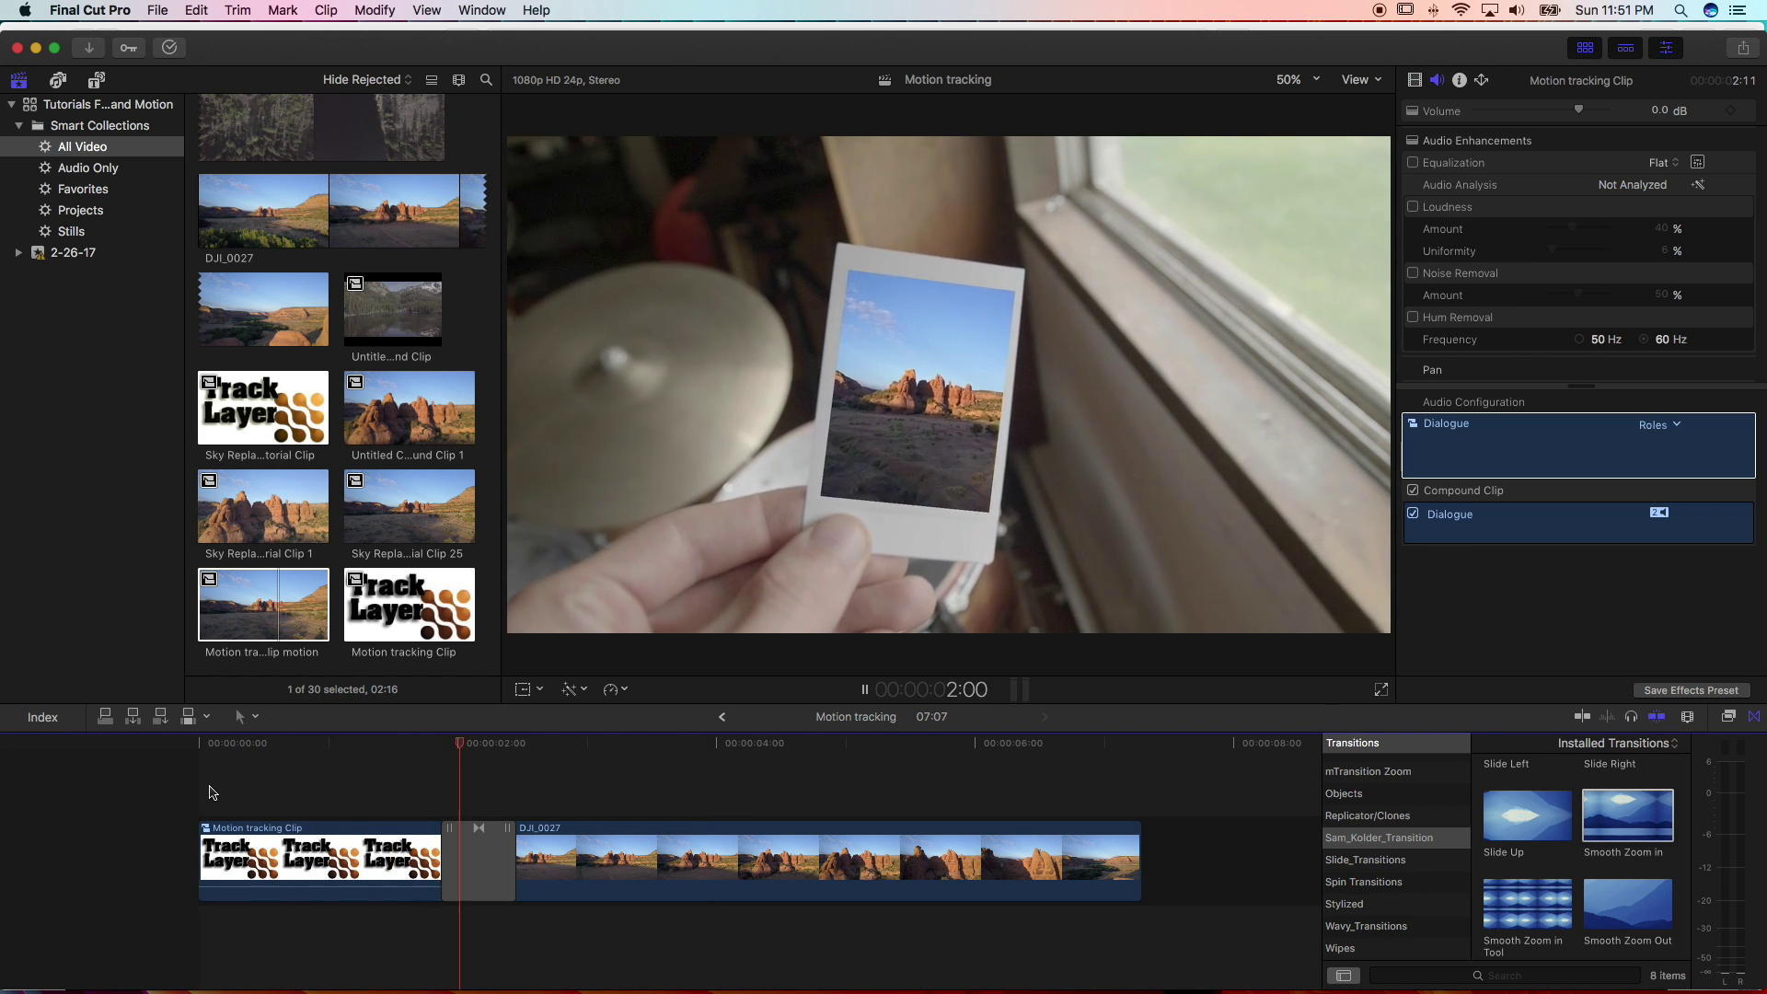
pyautogui.press('space')
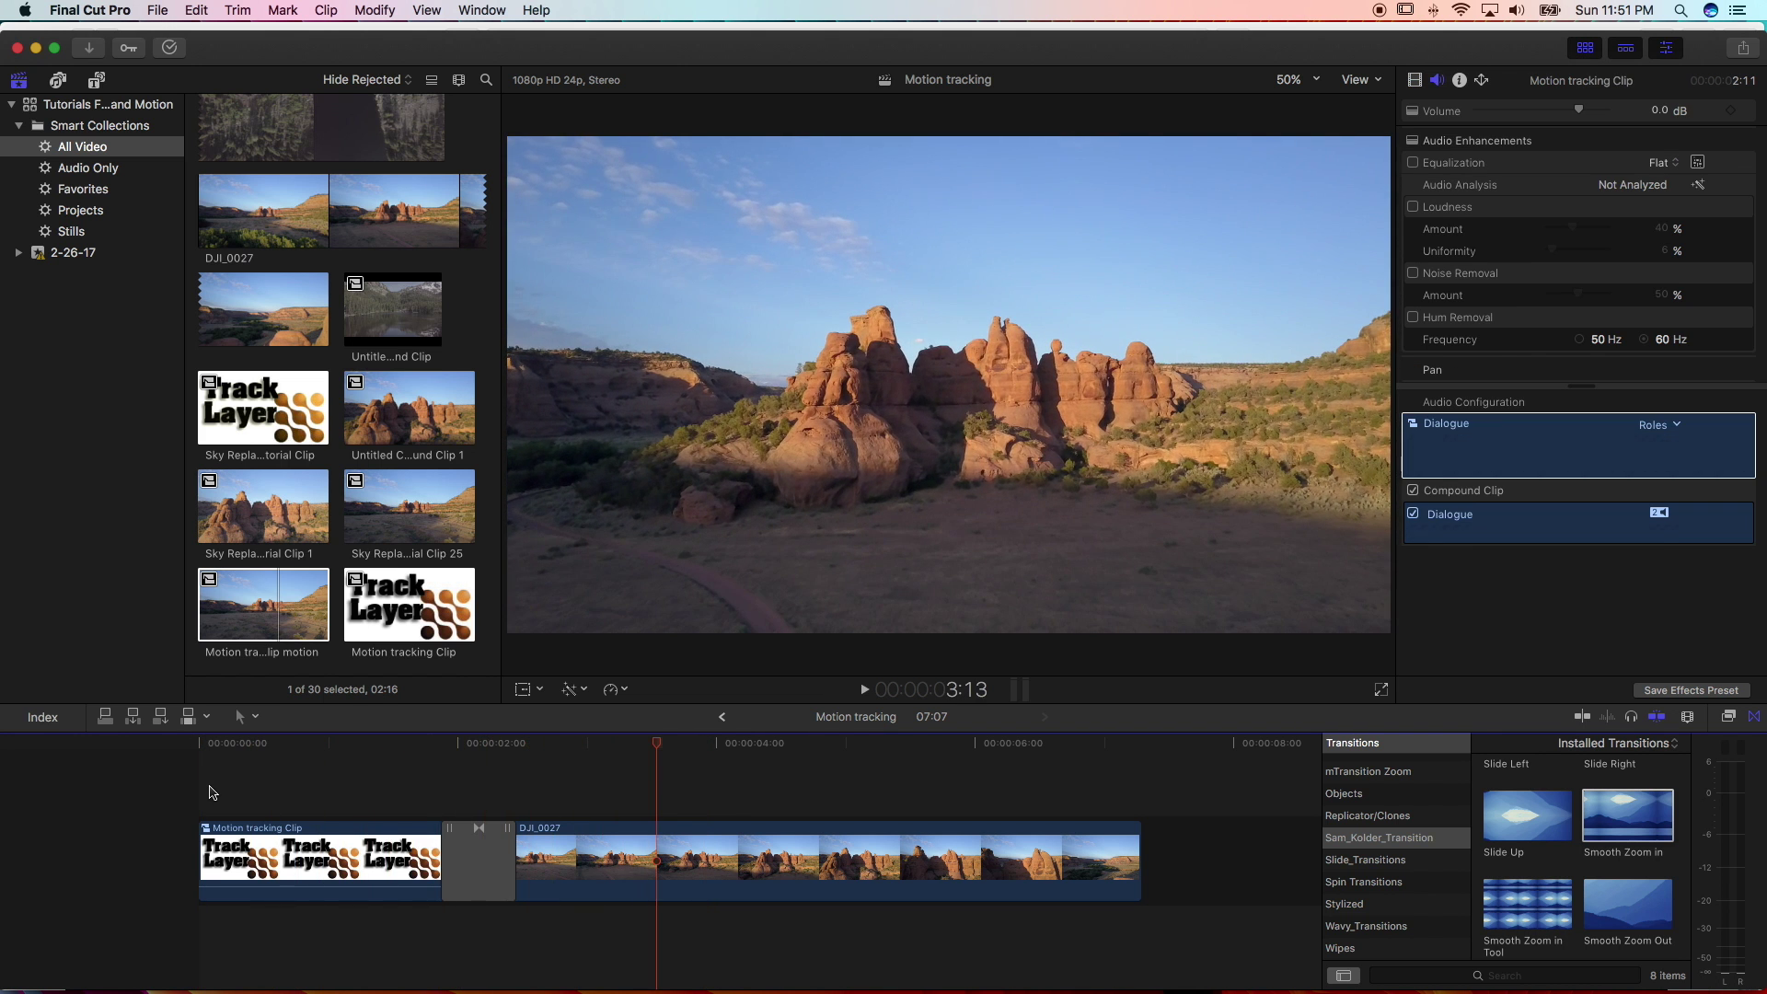
pyautogui.press('Home')
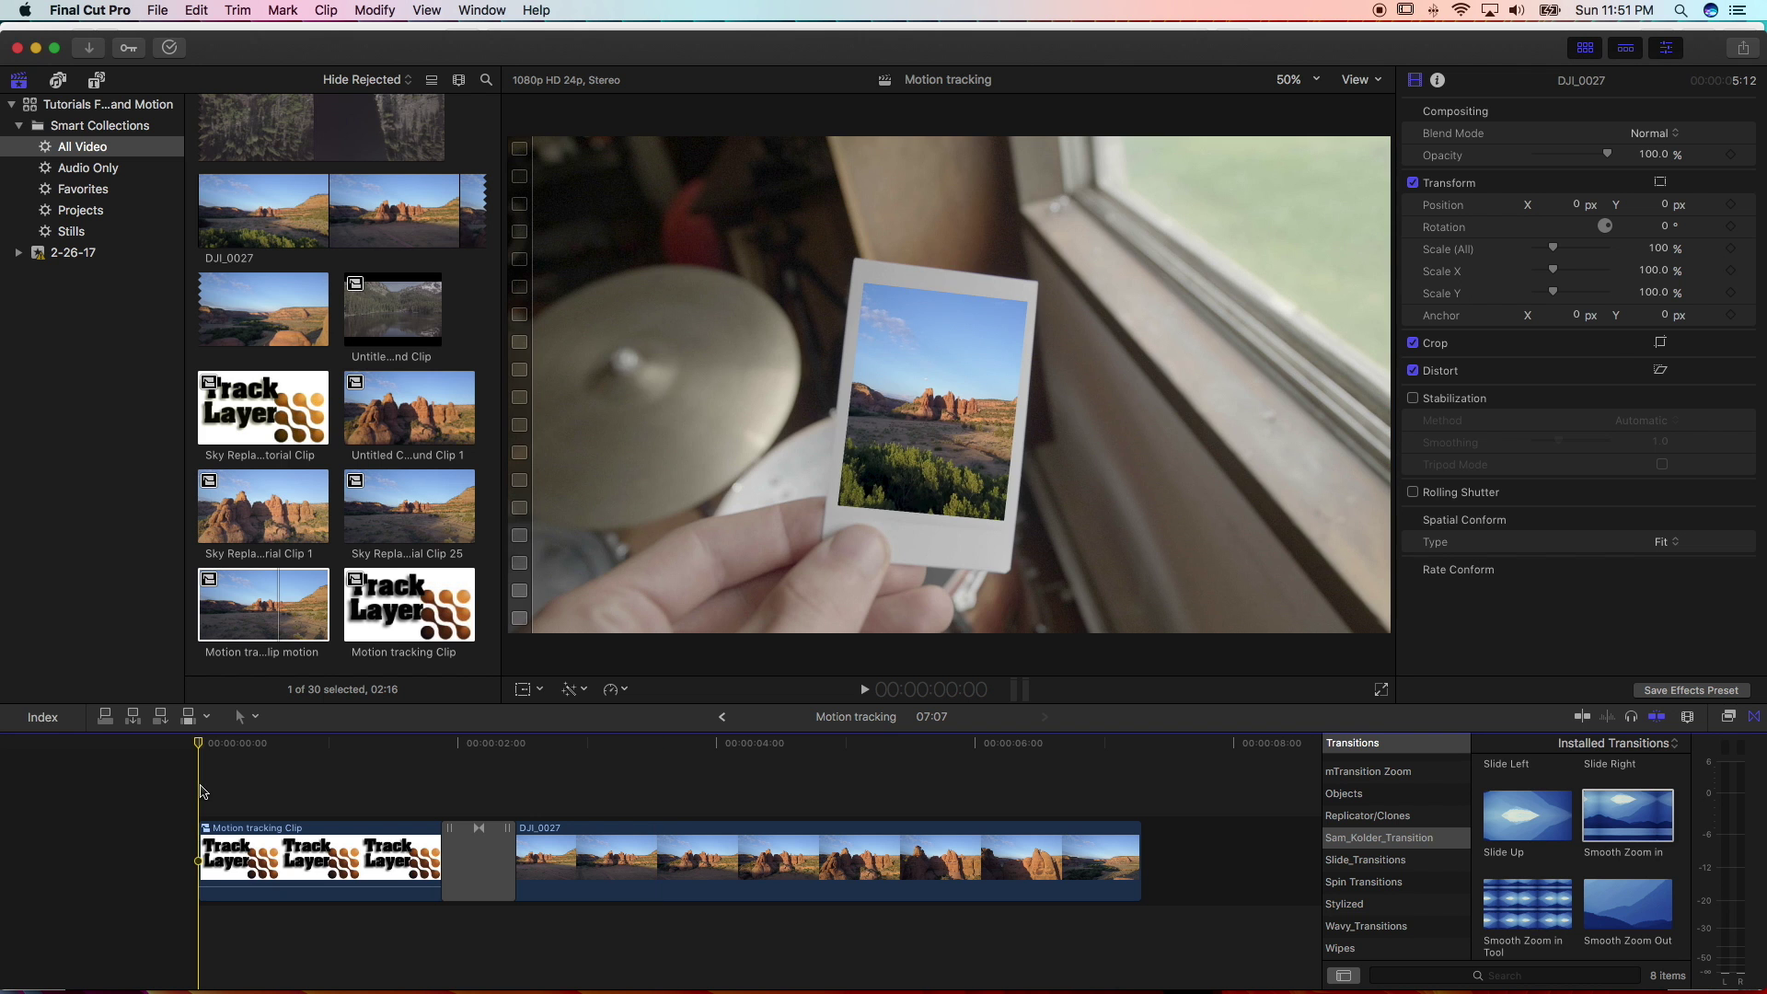
# Select the Motion tracking Clip in the timeline
pyautogui.click(317, 839)
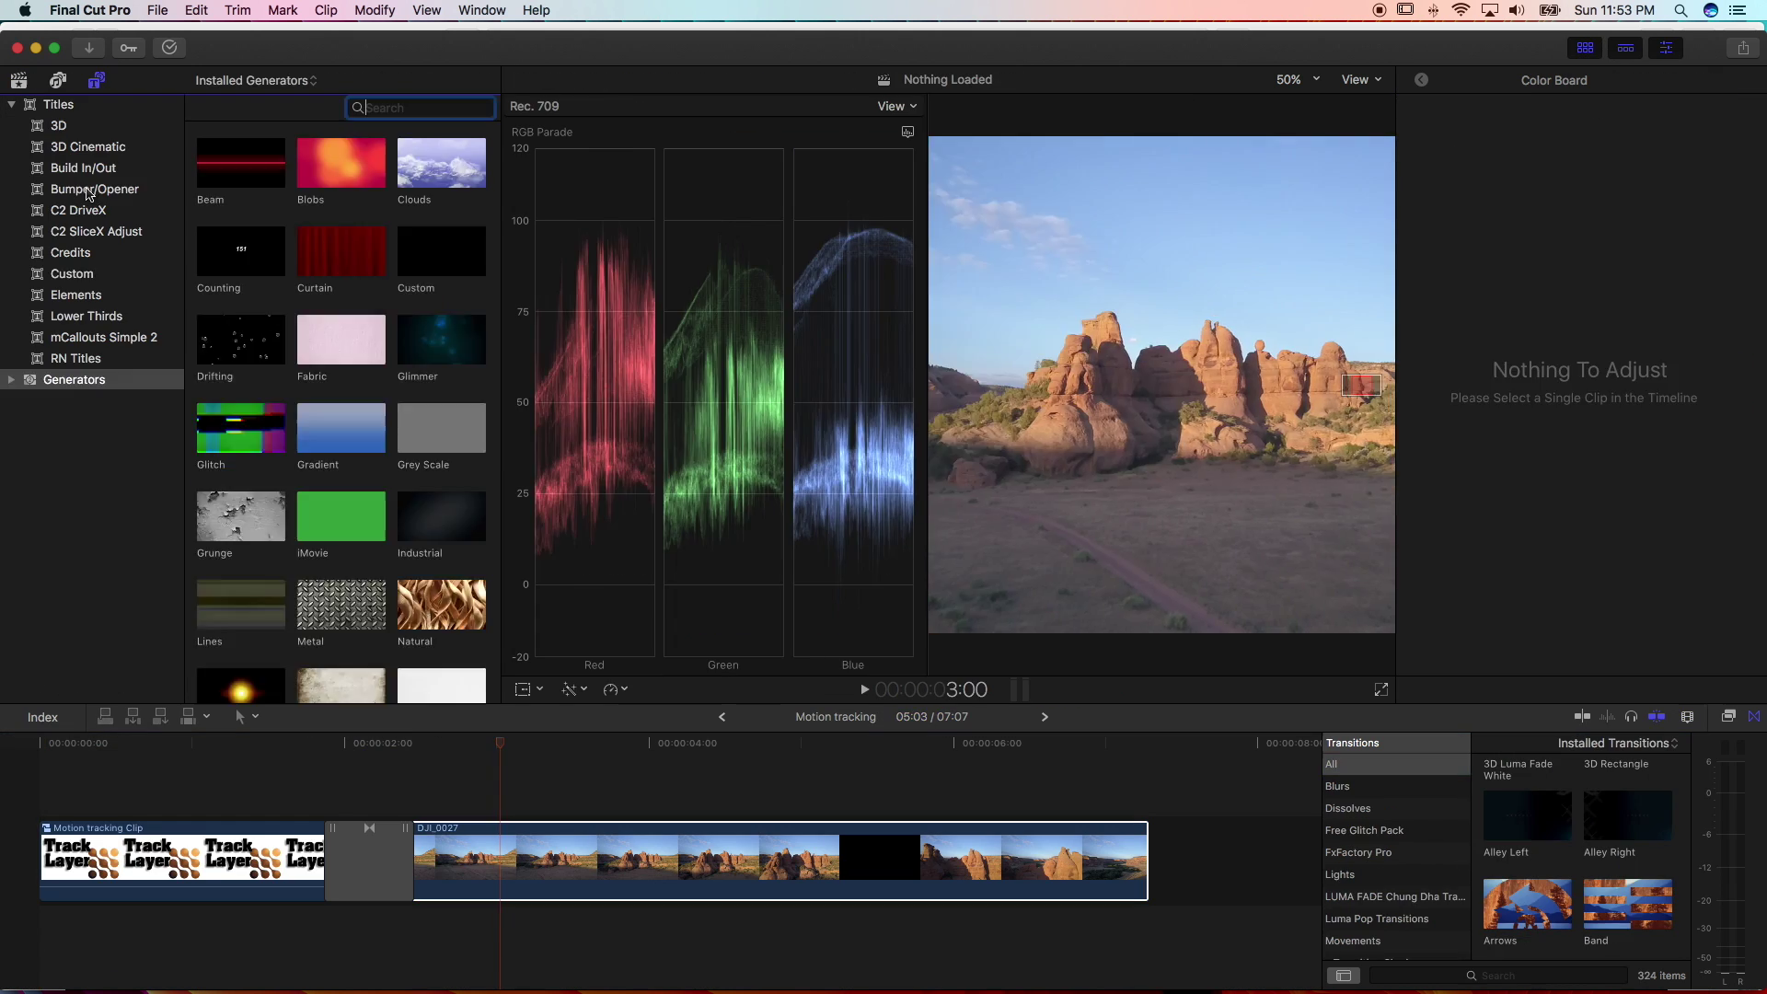